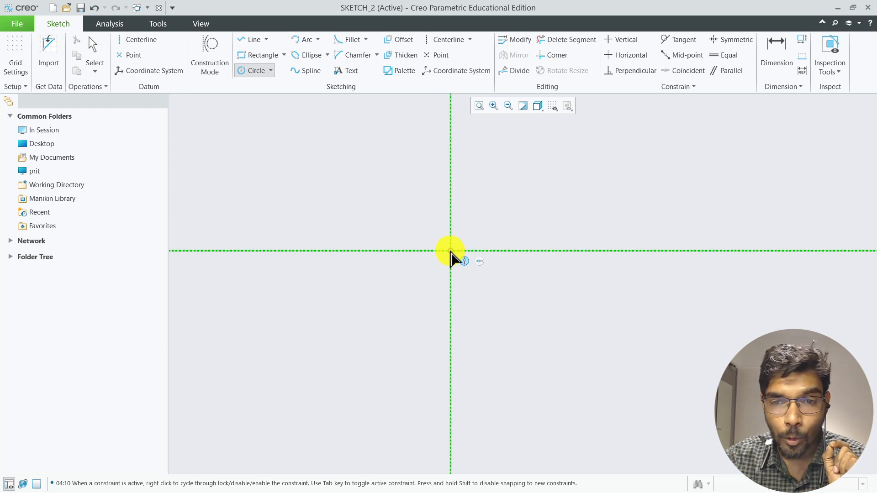
Sketch a center-point circle about 9.67 in diameter at the intersection of the horizontal and vertical references
left_click(450, 250)
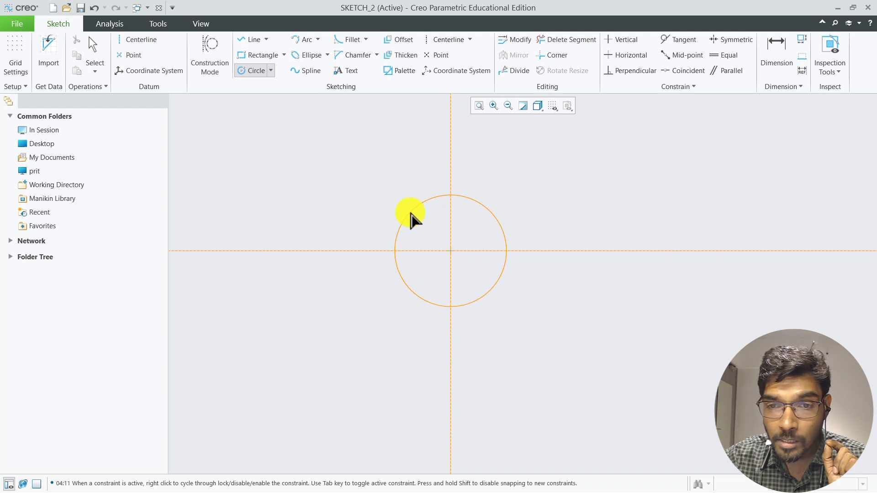
left_click(410, 217)
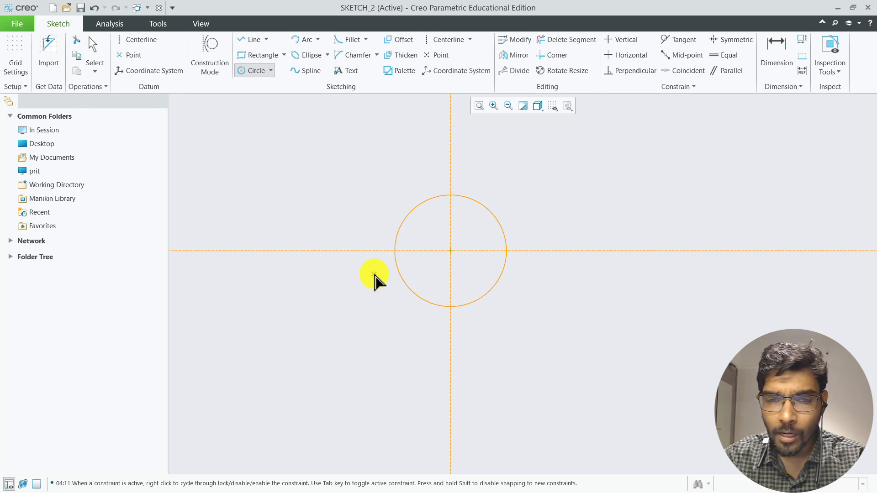
left_click(240, 72)
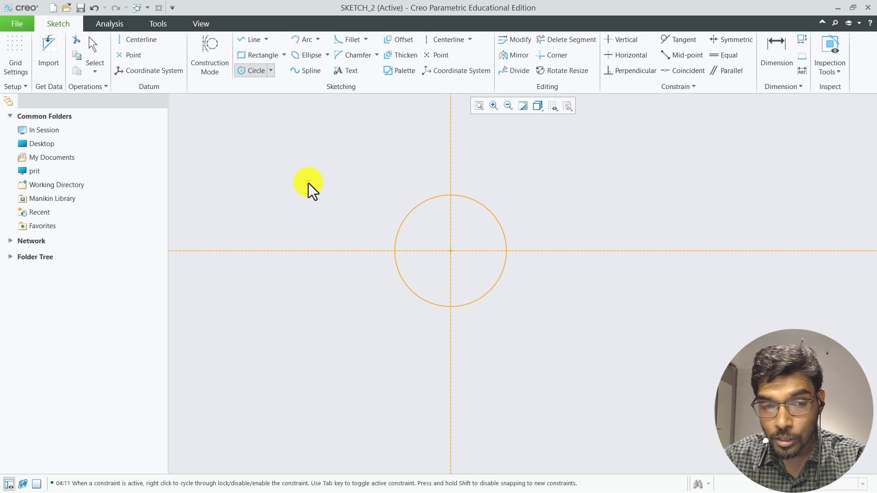
middle_click(345, 199)
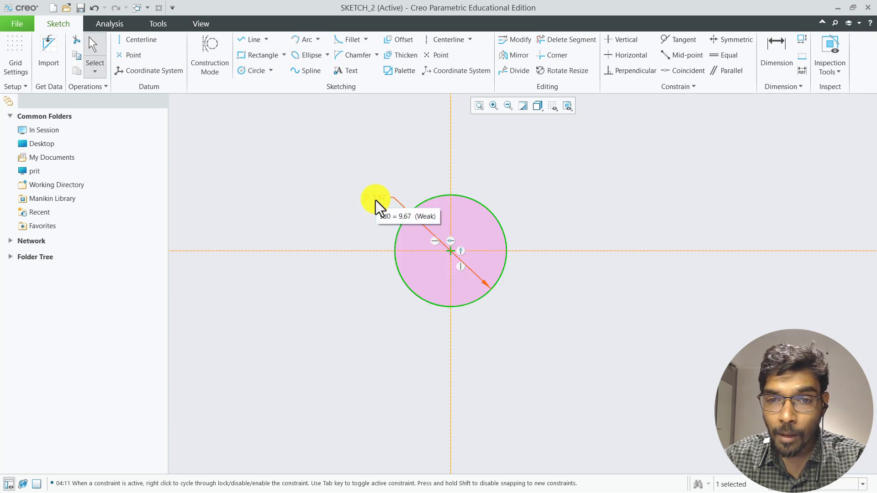
Check the bore size in the Problem 2 drawing in Google Docs and set the circle's diameter to 28 in Creo
key("alt+Tab")
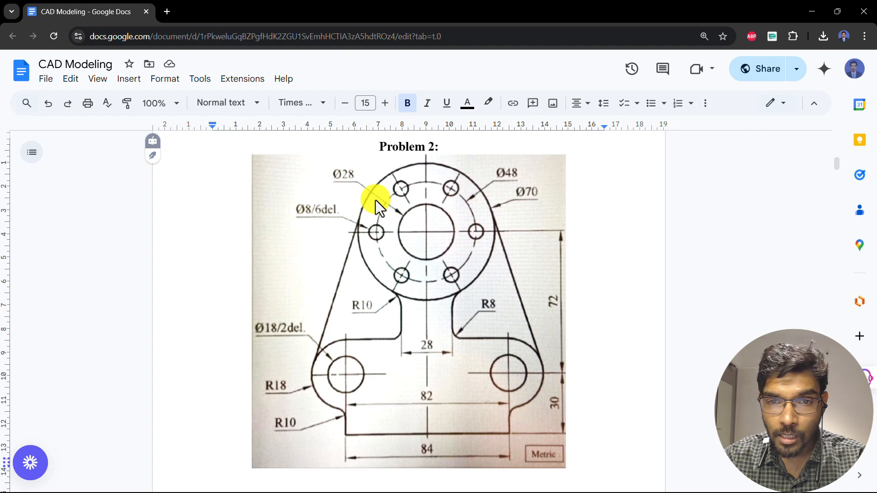
key("alt+Tab")
double_click(376, 198)
type("28")
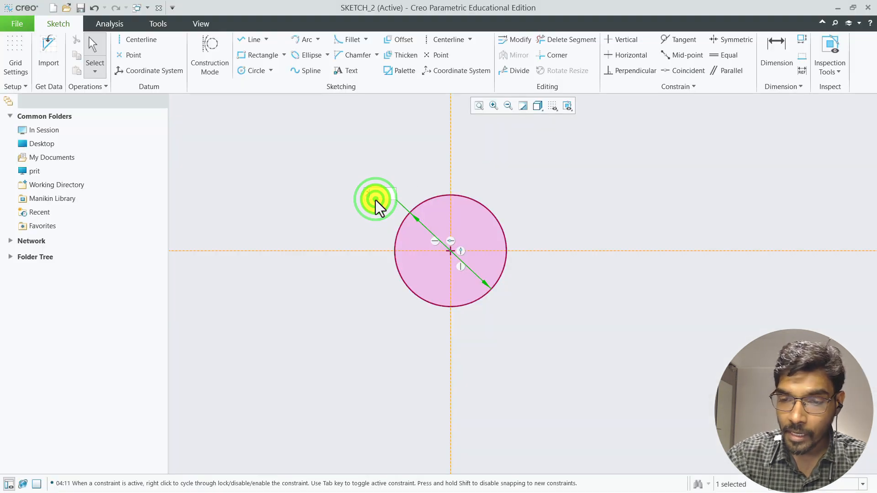
key("Return")
scroll(405, 295, "down", 2)
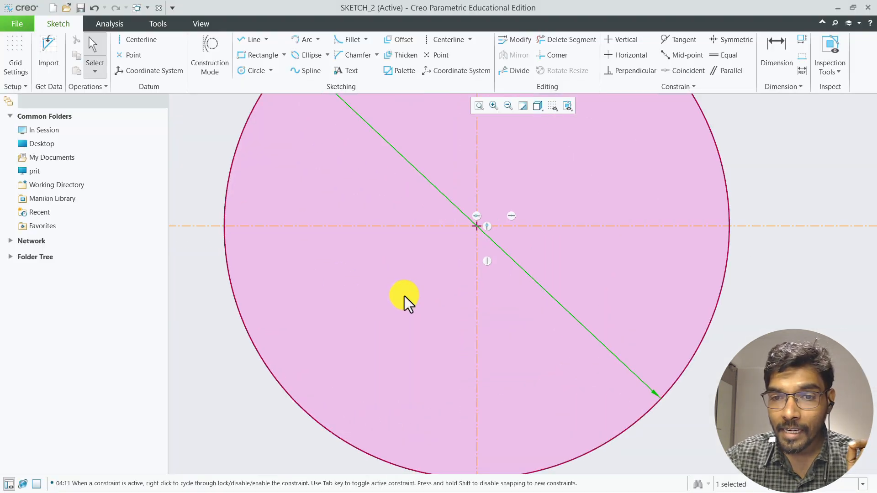
scroll(404, 295, "up", 4)
scroll(407, 290, "up", 2)
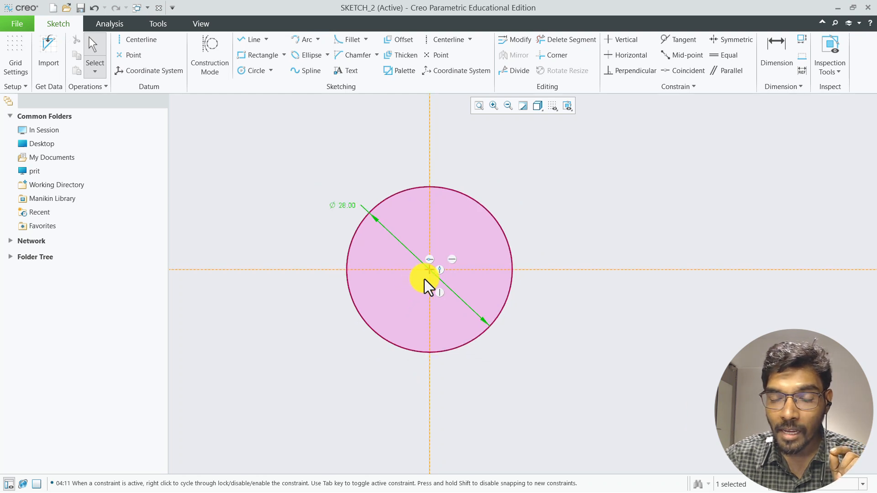
scroll(522, 231, "down", 2)
scroll(522, 231, "up", 2)
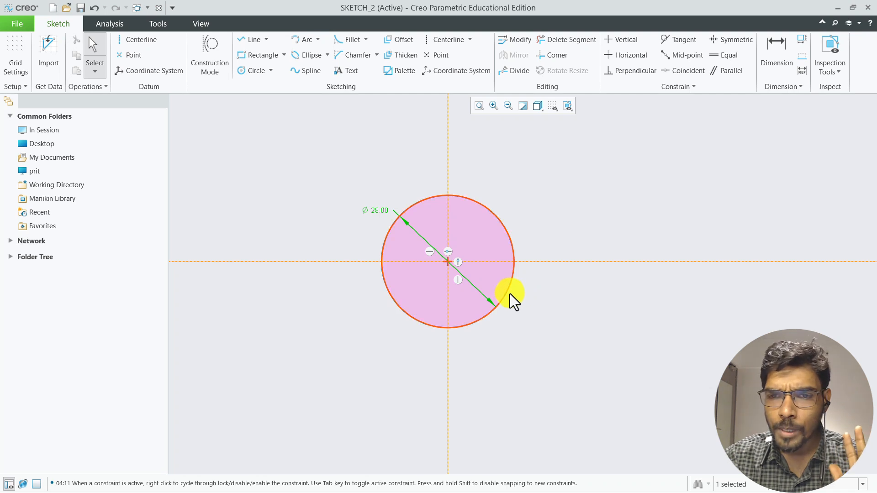
scroll(509, 293, "down", 2)
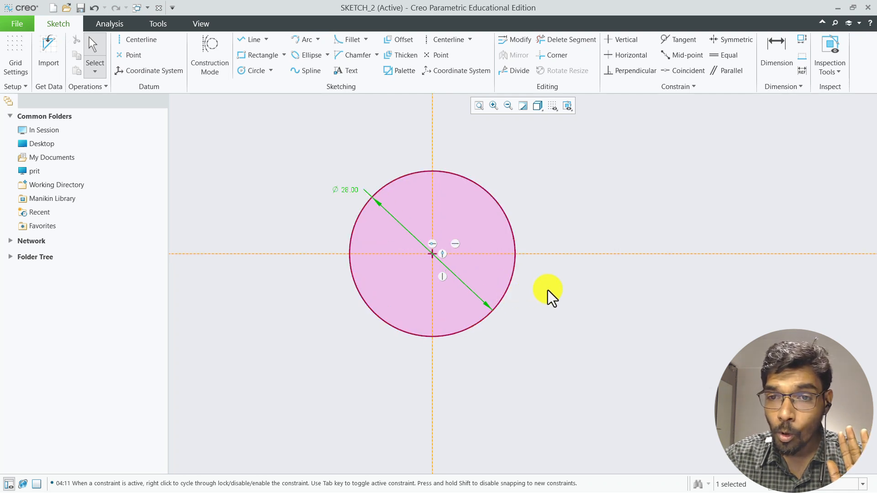
scroll(548, 289, "down", 4)
scroll(544, 290, "down", 2)
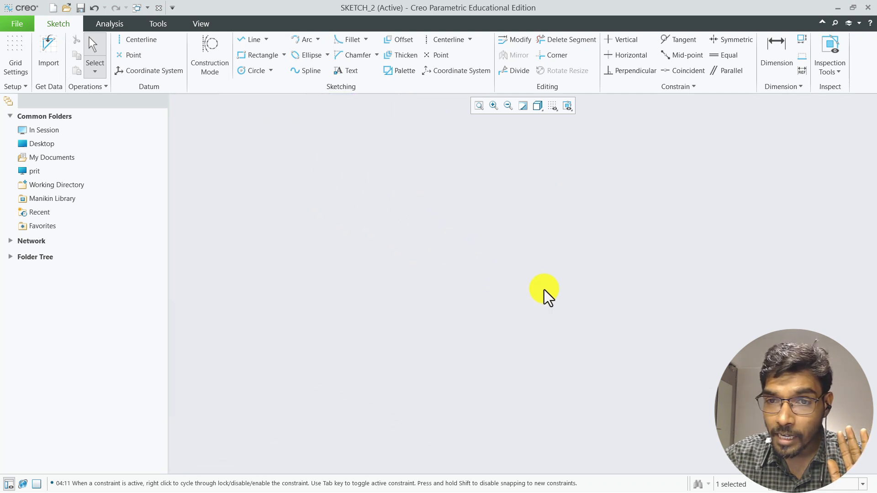
left_click(477, 110)
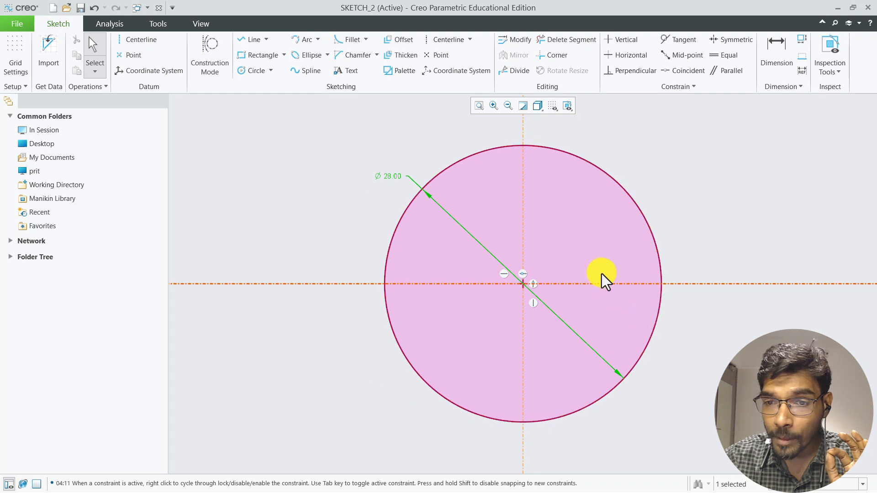
scroll(356, 242, "down", 1)
scroll(355, 242, "up", 4)
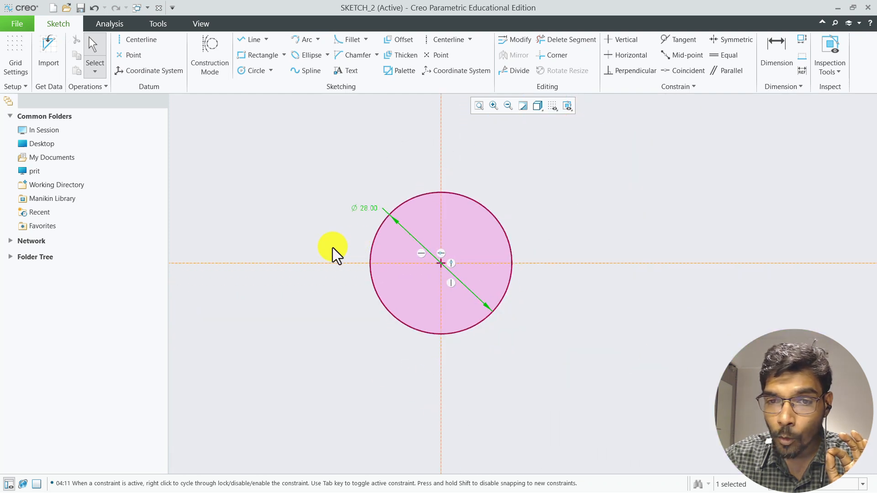
scroll(332, 248, "down", 1)
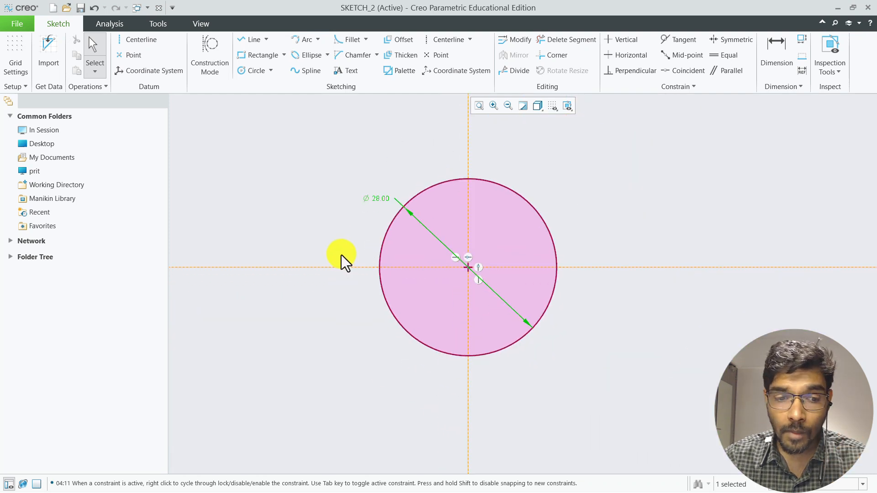
Sketch a concentric circle about 41.90 in diameter around the 28 circle and move its diameter dimension to the upper right of the circle
key("alt+Tab")
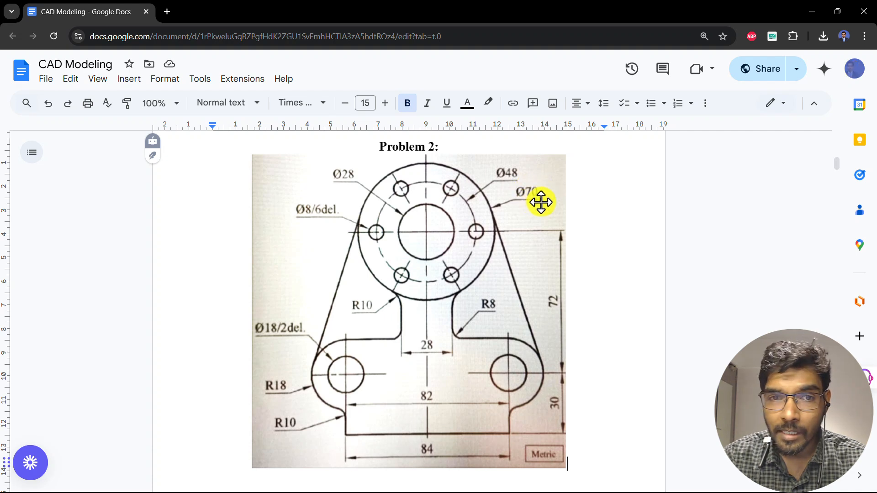
key("alt+Tab")
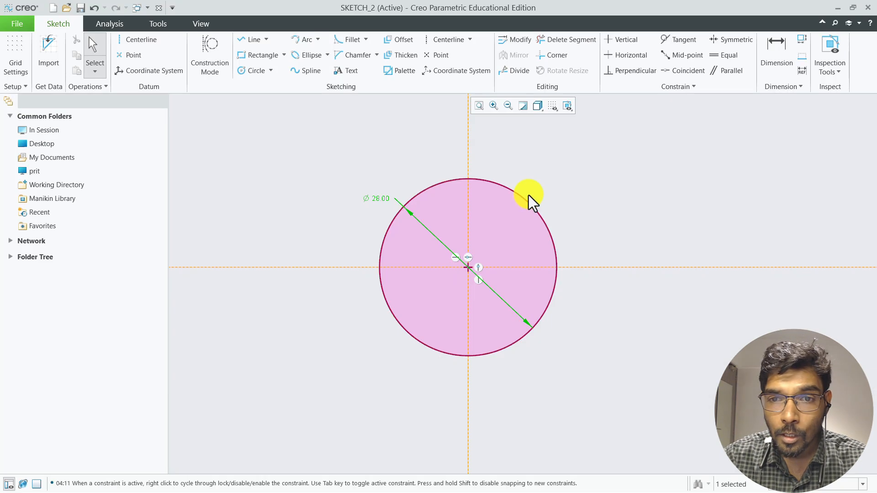
left_click(273, 71)
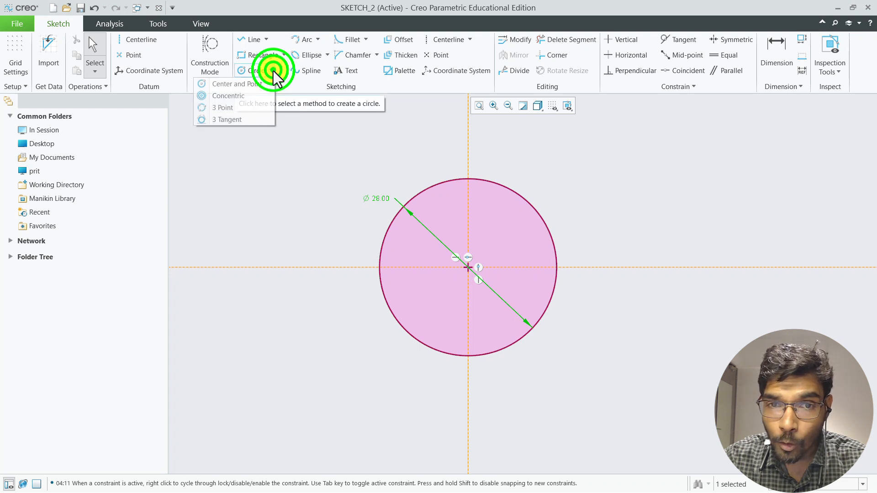
left_click(243, 96)
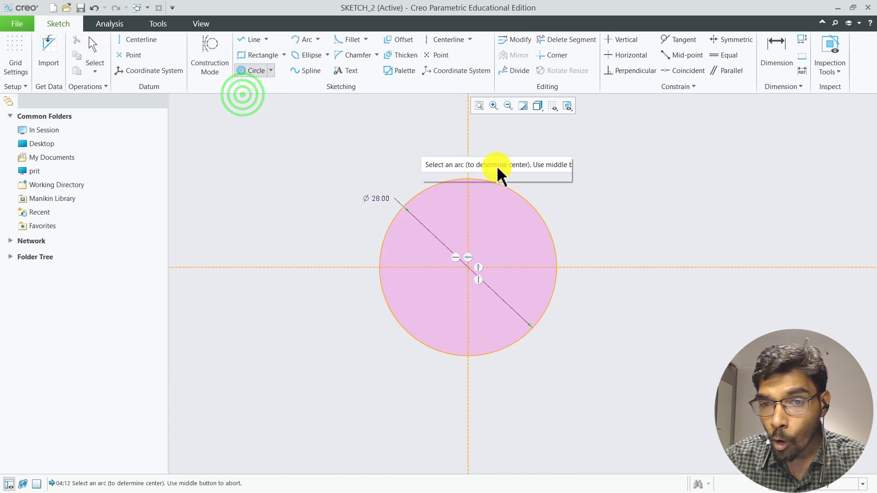
left_click(514, 191)
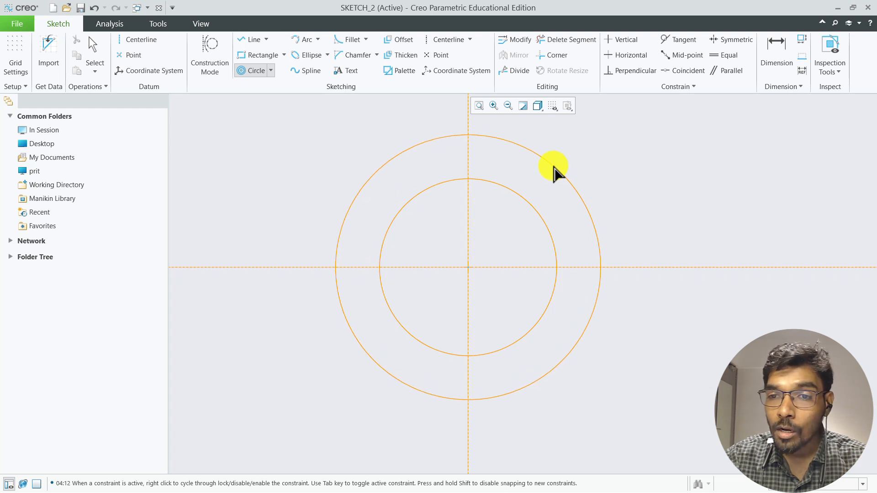
left_click(553, 167)
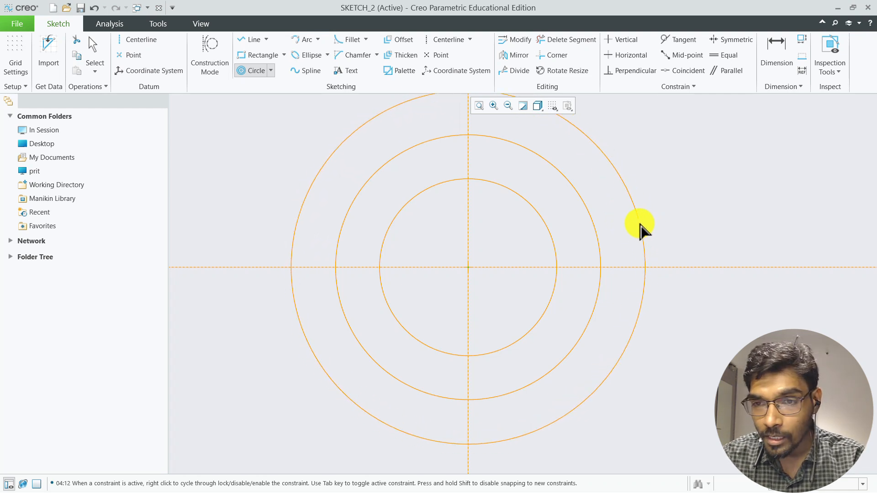
middle_click(640, 224)
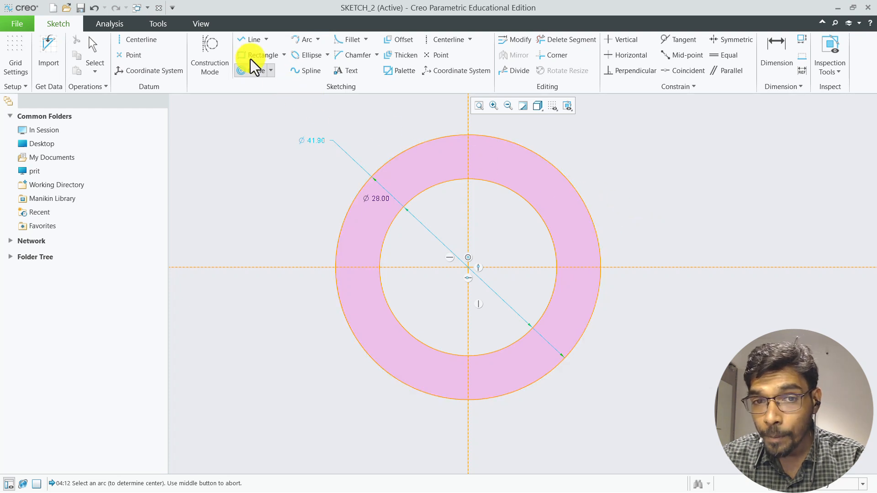
middle_click(271, 217)
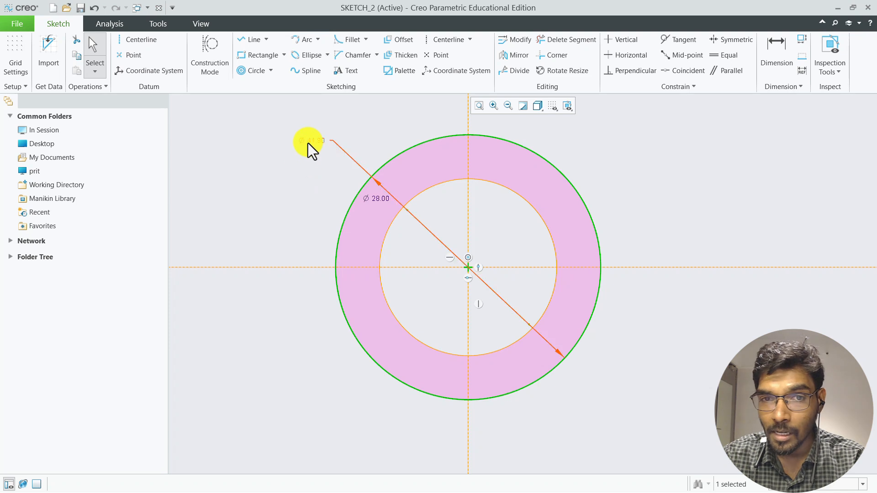
left_click_drag(308, 143, 643, 158)
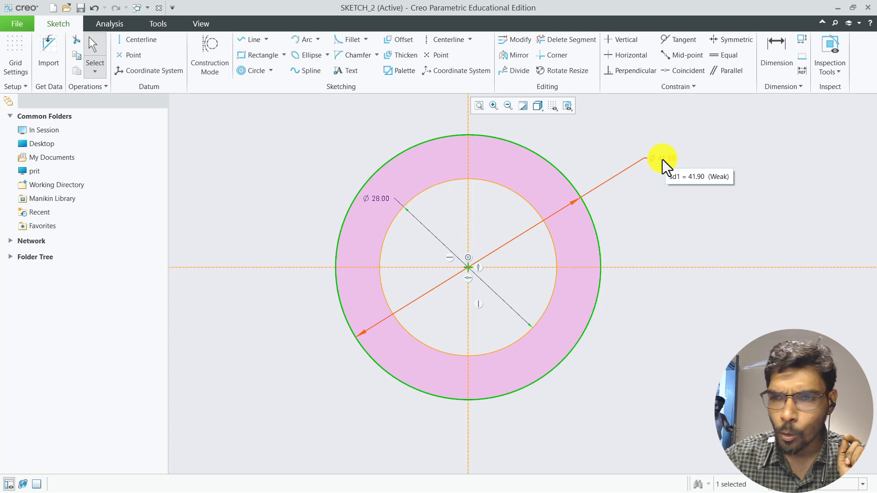
Set the outer concentric circle's diameter to 72
double_click(663, 159)
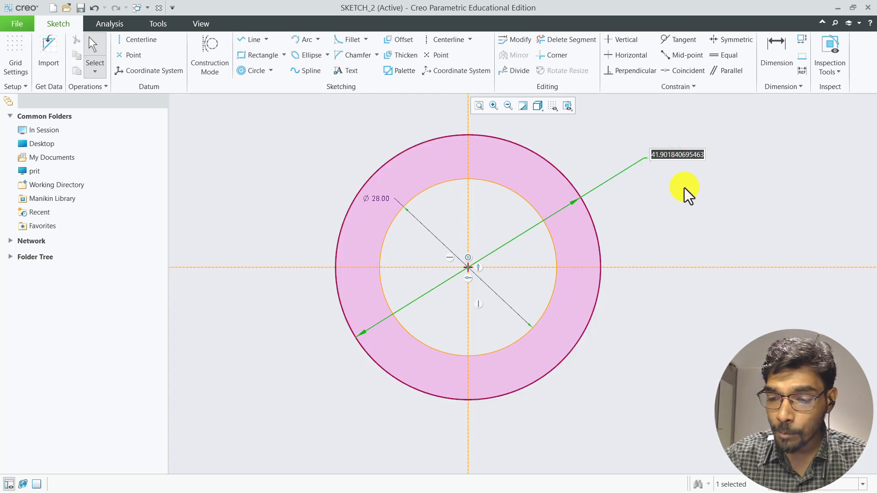
type("72")
key("Return")
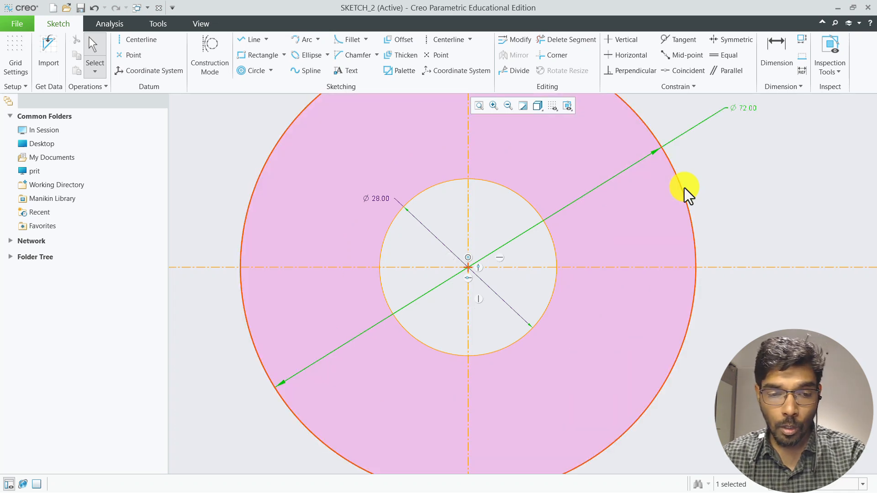
Recheck the outer diameter in the reference drawing and set the outer circle's diameter to 70
key("alt+Tab")
key("alt+Tab")
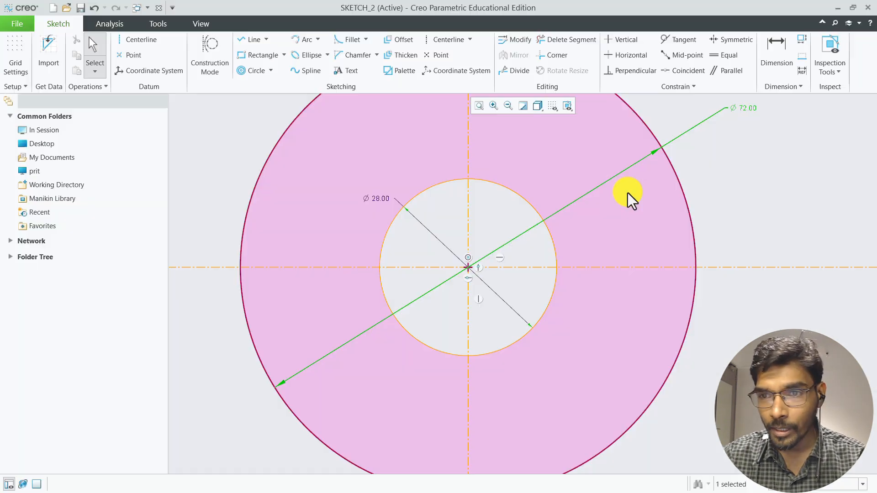
left_click(751, 110)
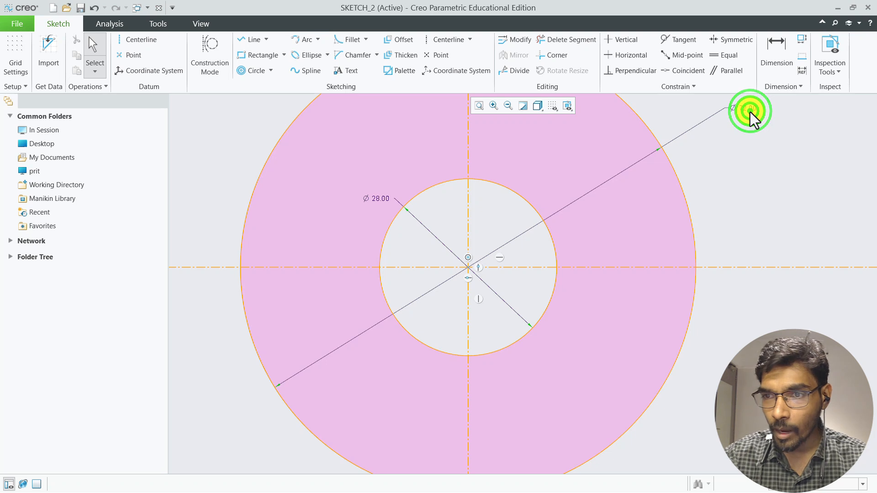
left_click(748, 108)
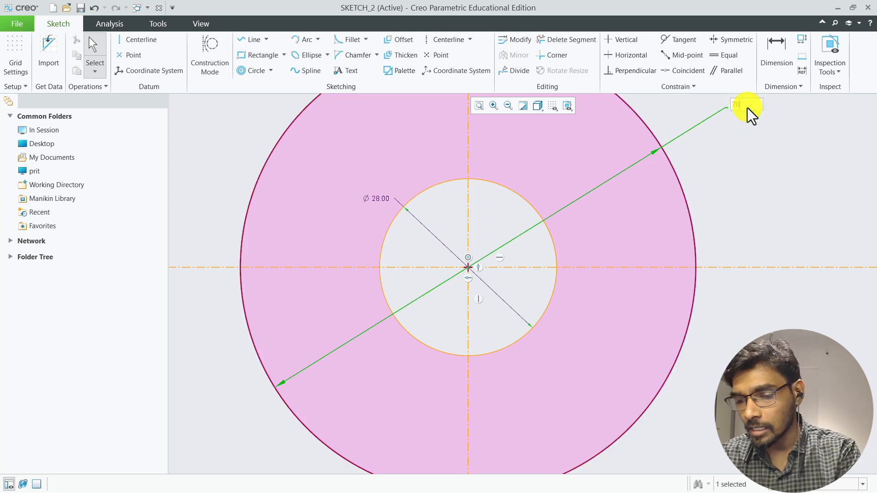
type("70")
key("Return")
scroll(494, 209, "down", 4)
scroll(528, 168, "up", 1)
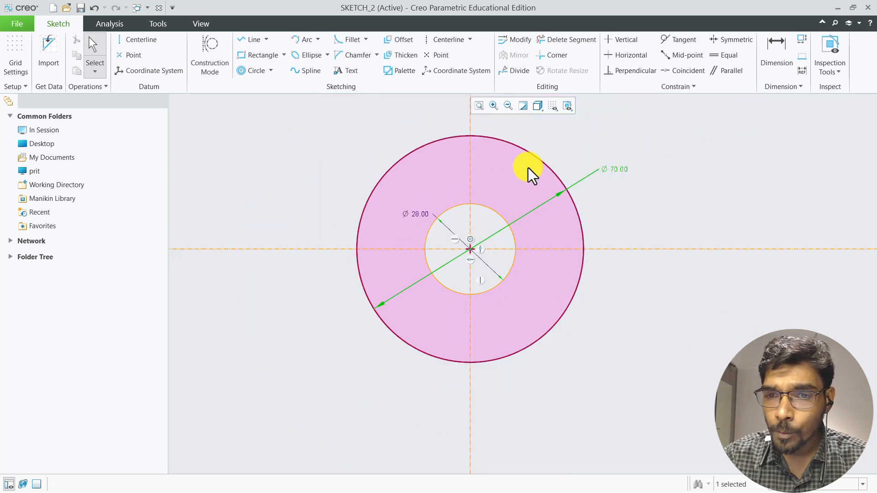
left_click(648, 192)
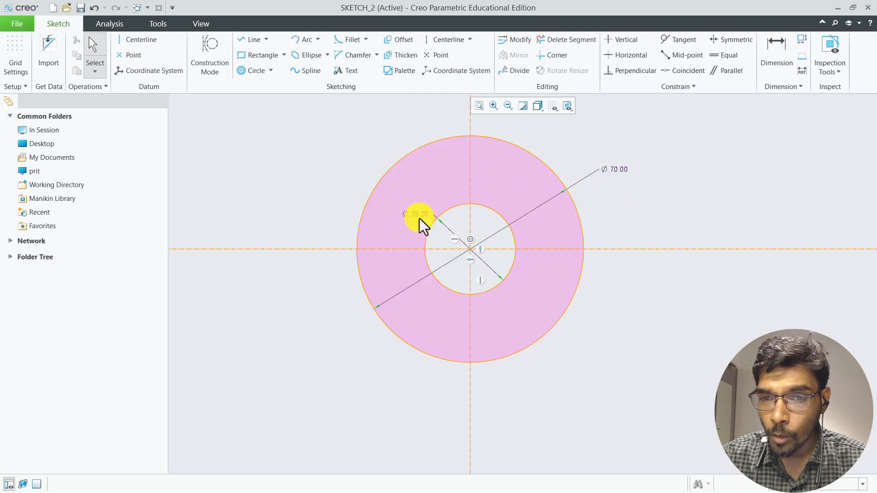
Review the bolt-hole circle in the Google Docs drawing and sketch a concentric construction circle about 25.39 in radius between Creo's two circles
key("alt+Tab")
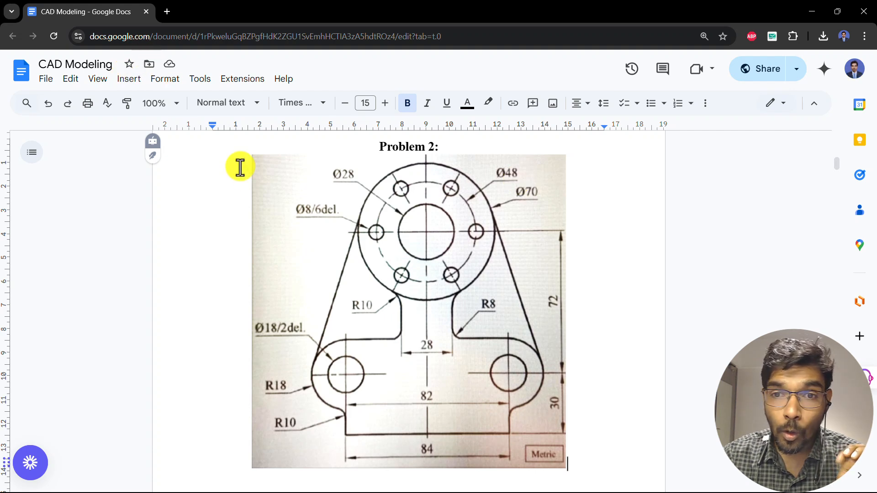
key("alt+Tab")
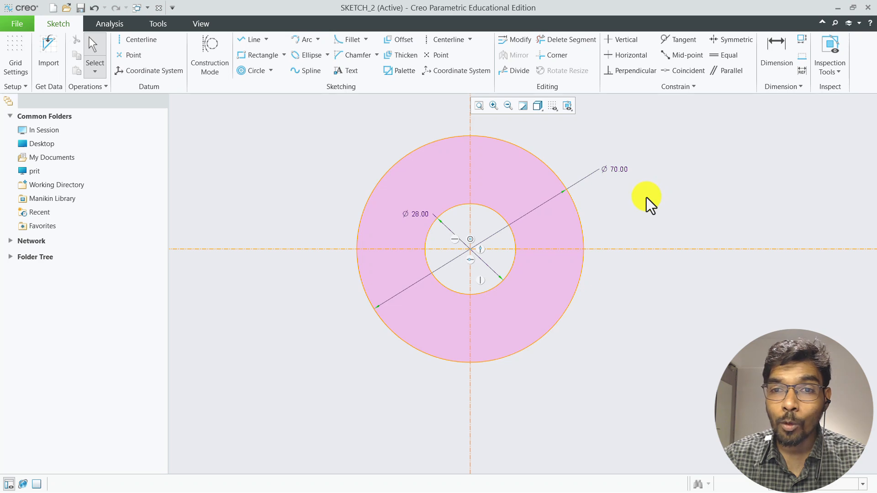
key("alt+Tab")
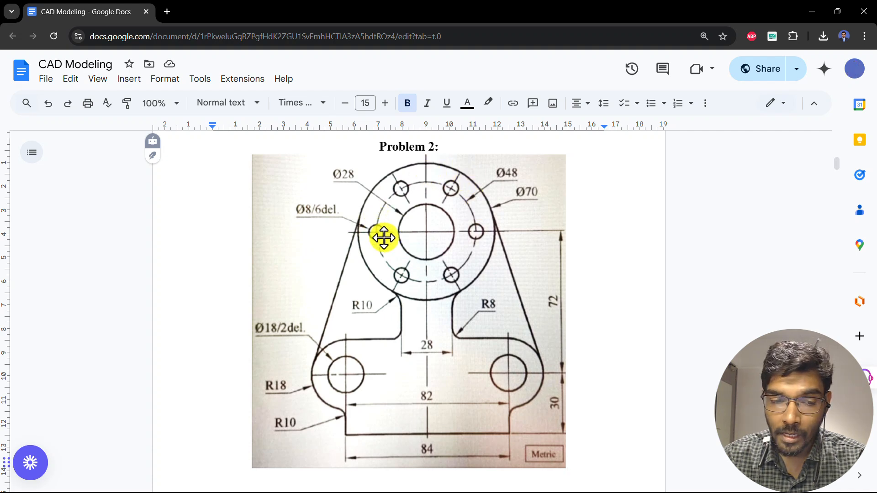
key("alt+Tab")
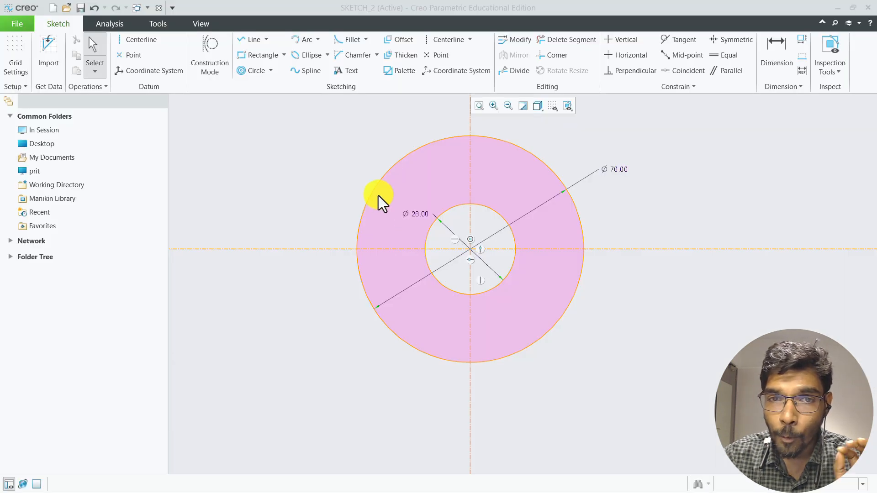
left_click(206, 58)
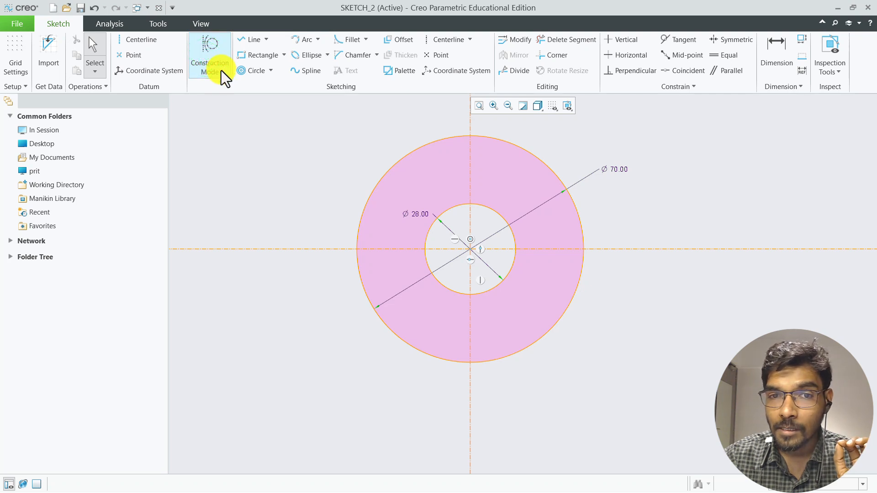
left_click(272, 70)
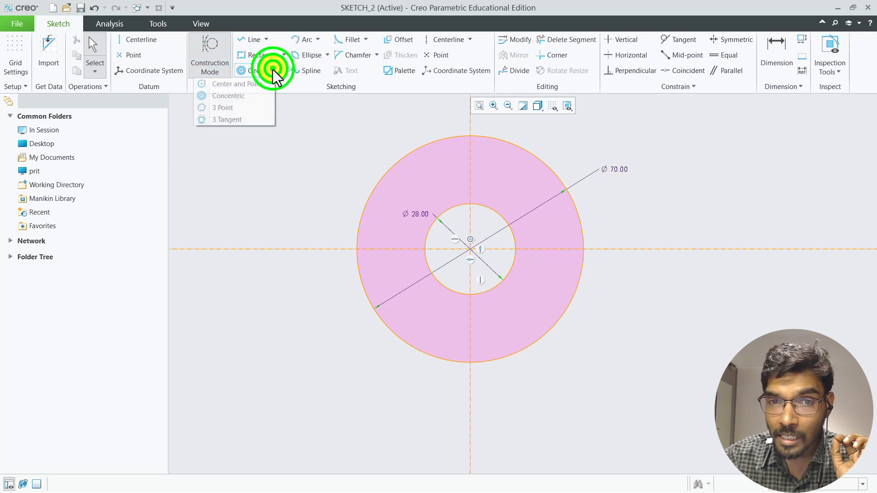
left_click(232, 98)
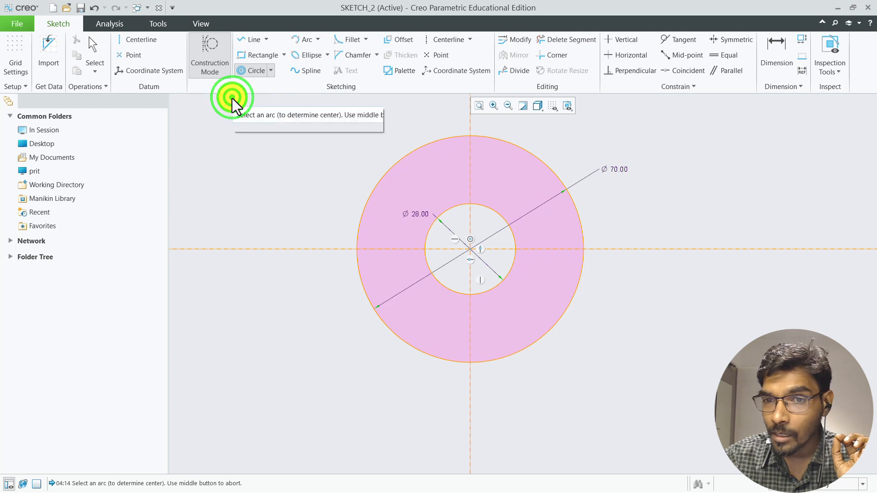
left_click(503, 215)
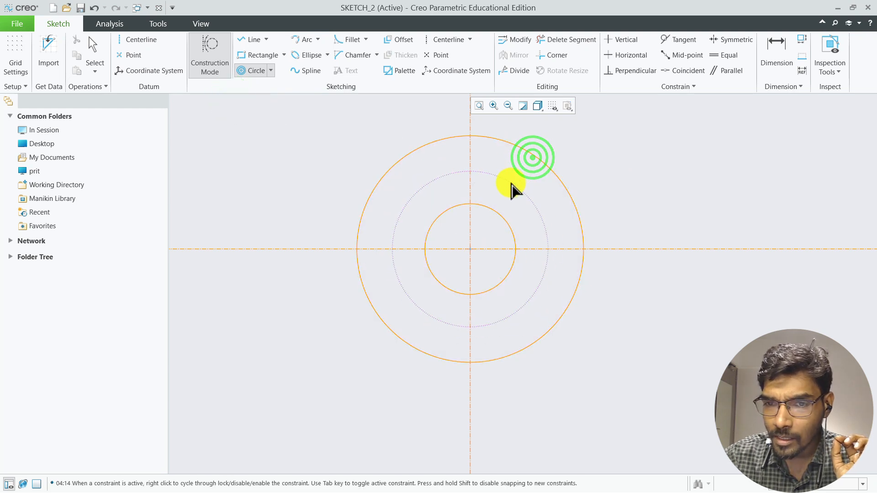
left_click(512, 179)
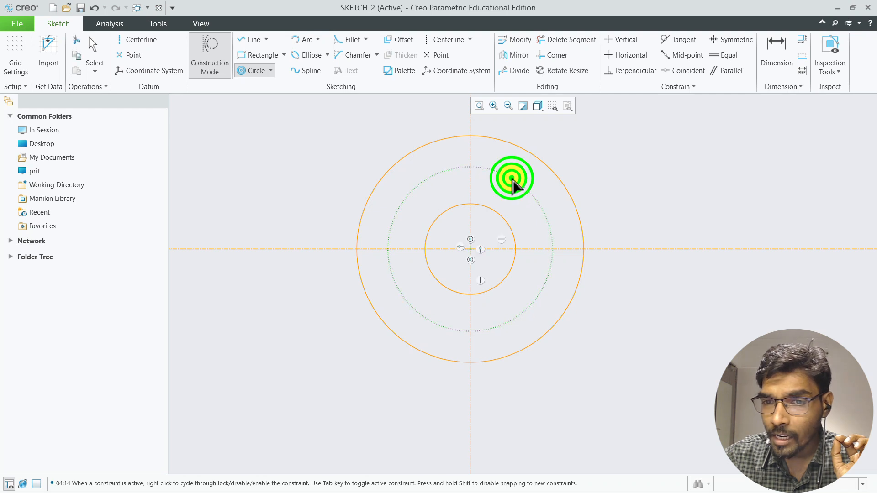
middle_click(575, 185)
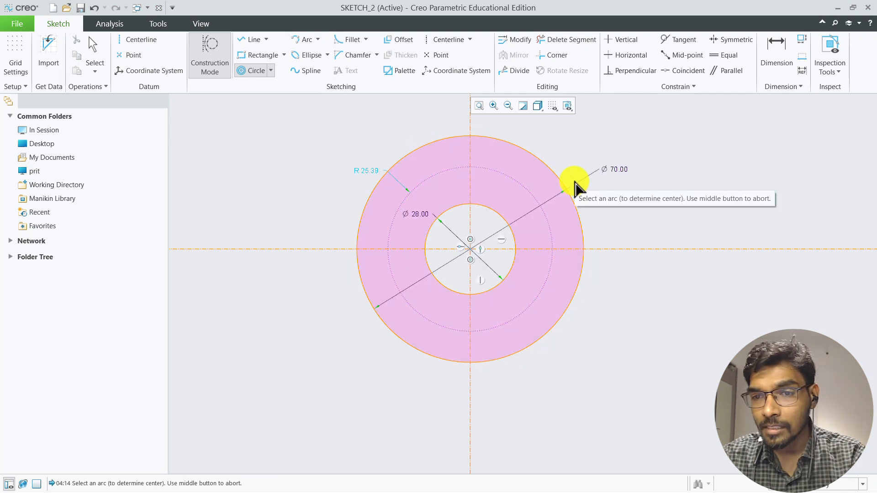
middle_click(472, 185)
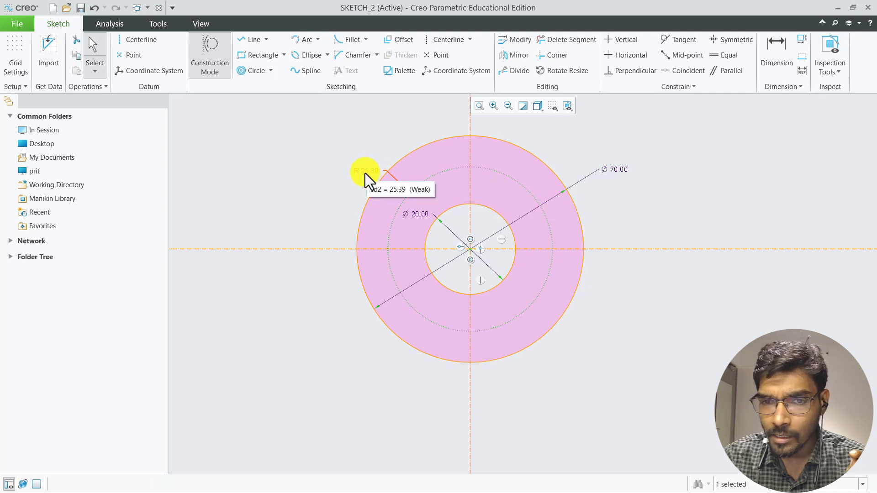
Move the construction circle's radius dimension to the upper right, recheck the pitch-circle size in the reference drawing, and set the radius to 48/2
left_click_drag(366, 174, 541, 132)
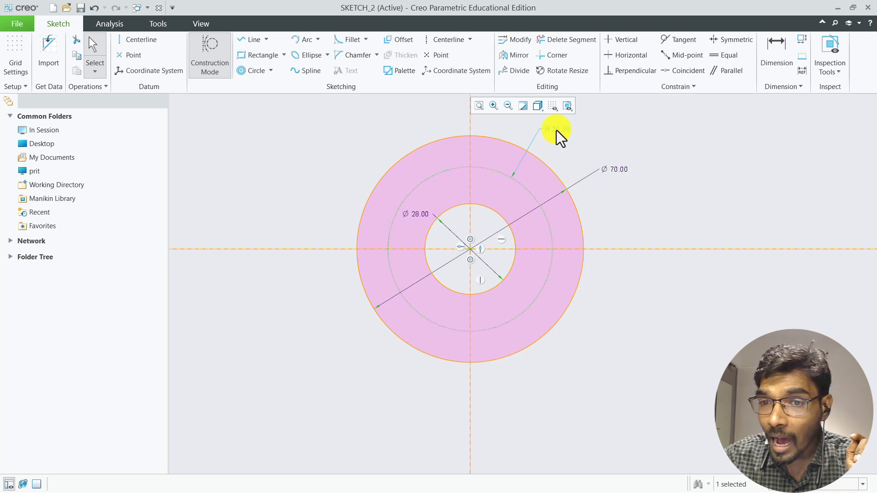
key("alt+Tab")
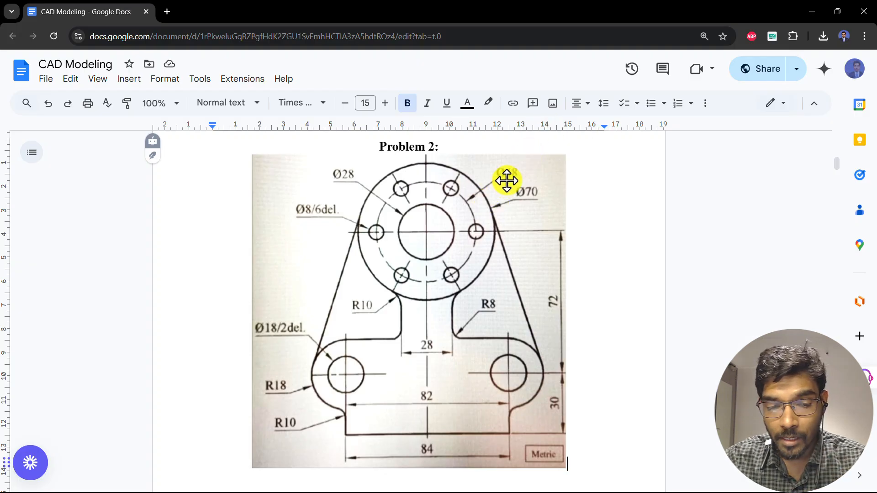
key("alt+Tab")
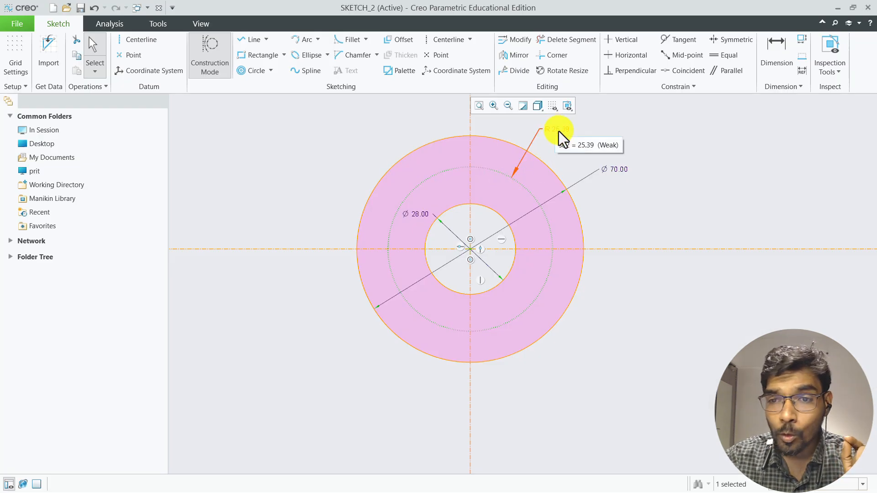
double_click(558, 131)
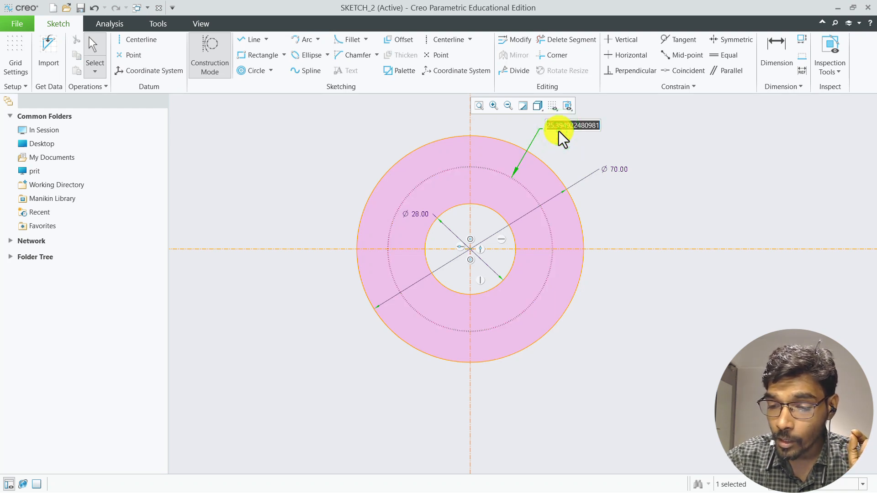
type("4")
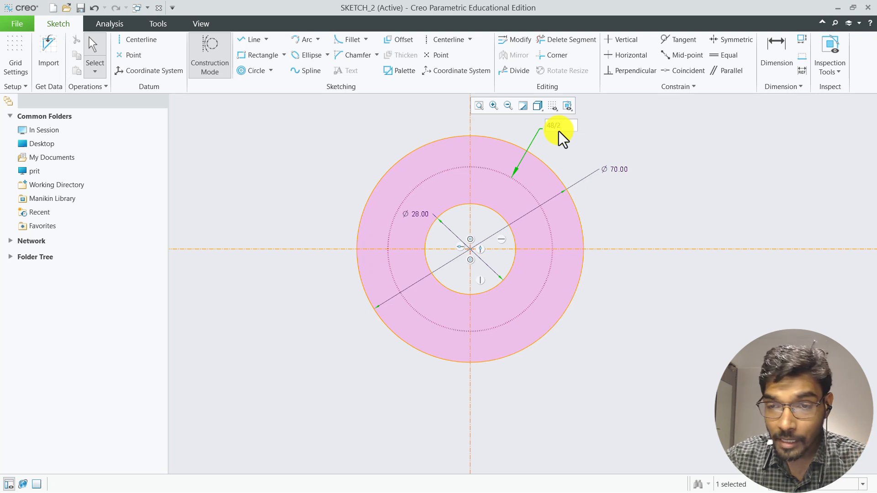
type("8/2")
key("Return")
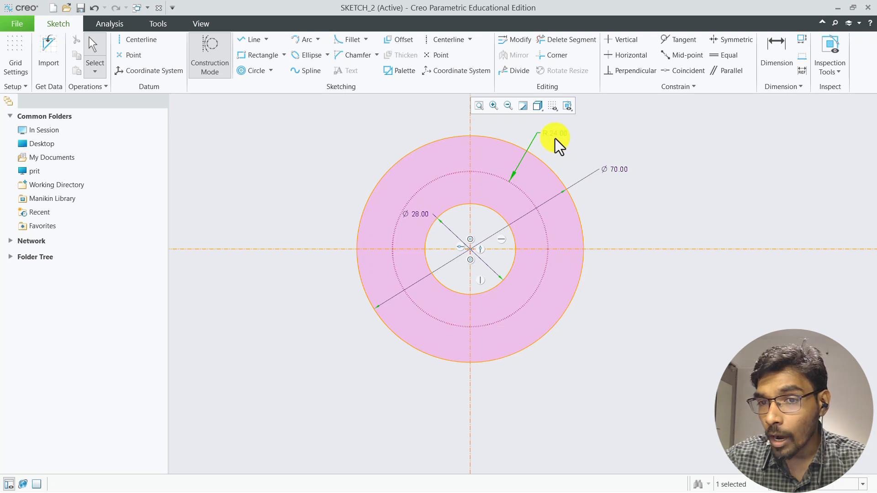
Reposition the construction circle's radius dimension at the upper right of the circle and convert it to a diameter dimension of 48
left_click(555, 135)
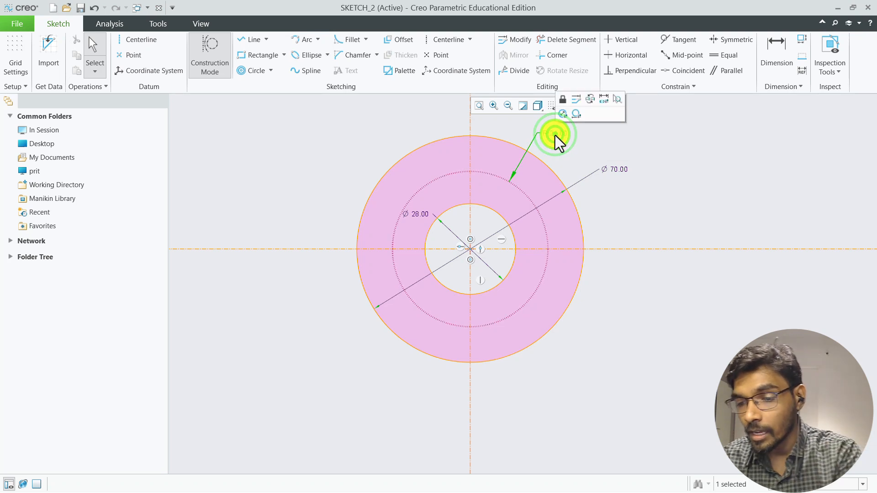
left_click_drag(555, 135, 362, 177)
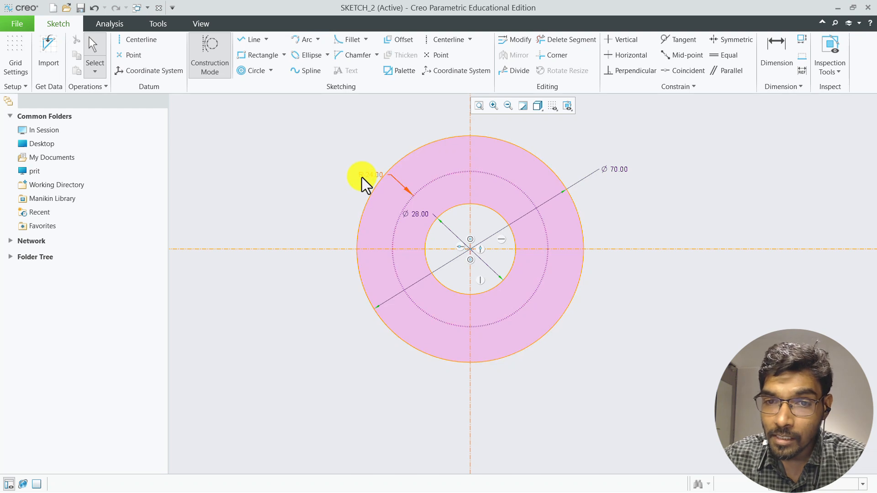
left_click(362, 177)
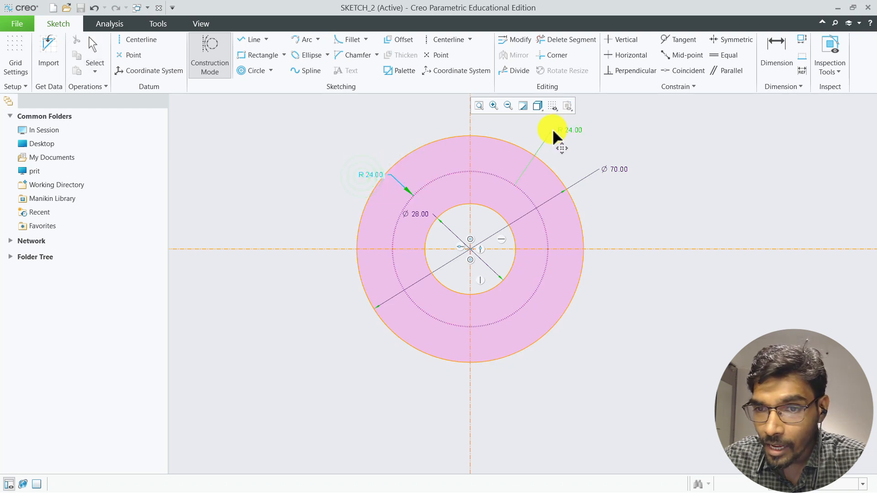
left_click_drag(552, 128, 546, 132)
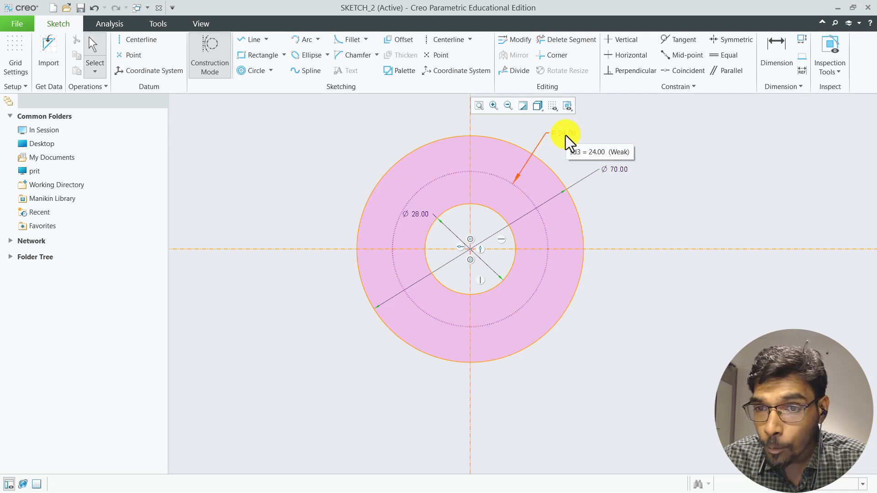
left_click(564, 135)
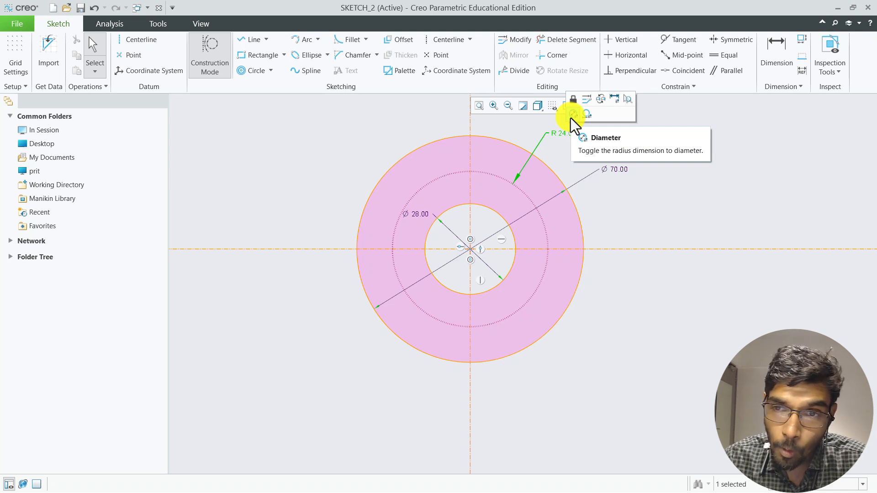
left_click(572, 116)
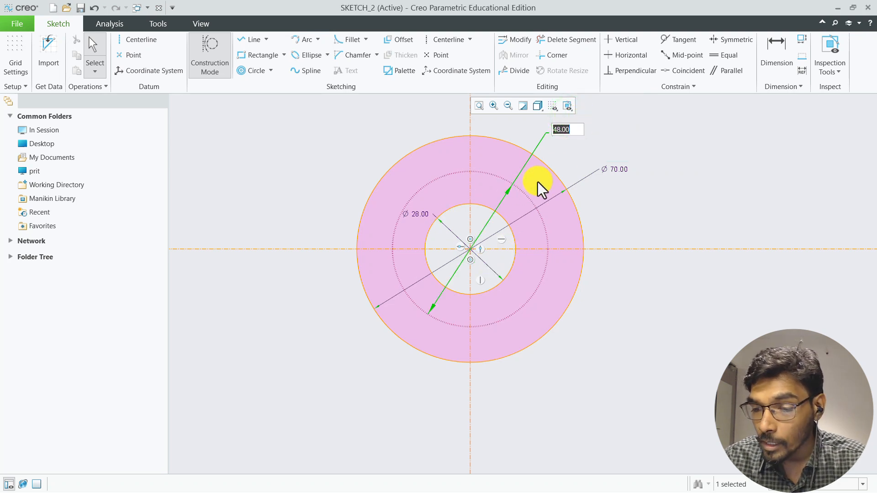
key("Return")
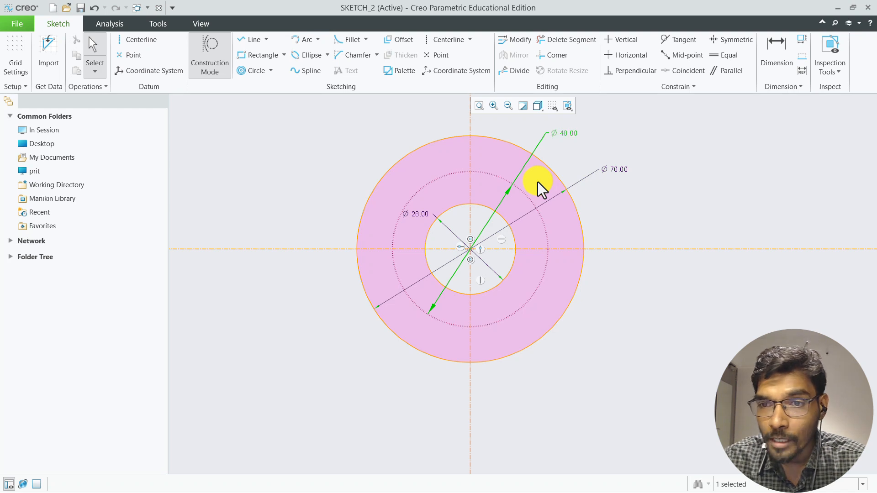
left_click(640, 146)
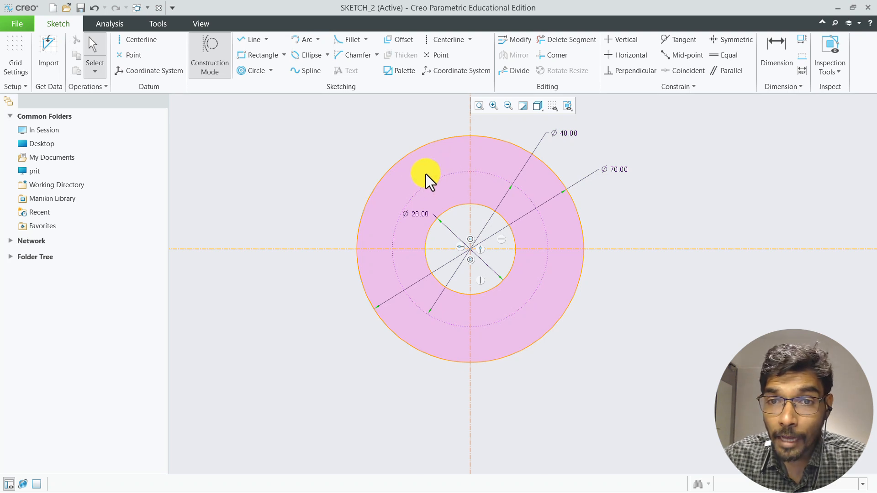
Turn off construction mode and switch to the Problem 2 drawing in Google Docs to check the bolt holes
left_click(205, 54)
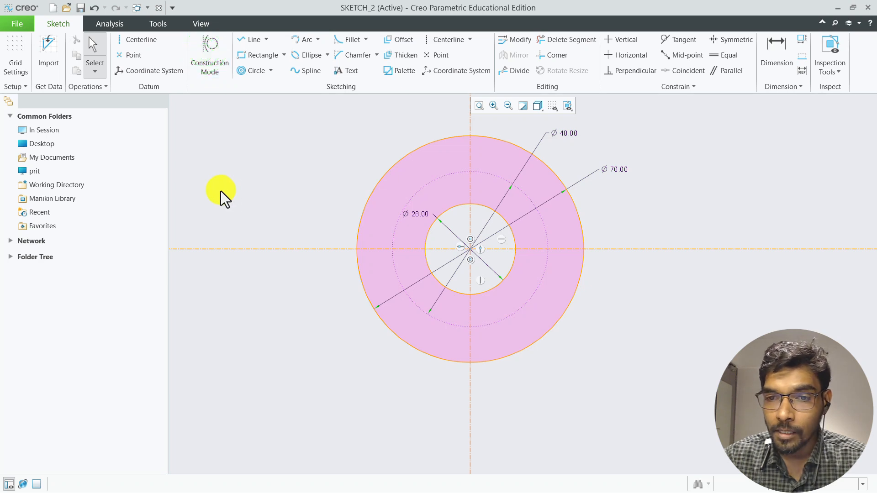
key("alt+Tab")
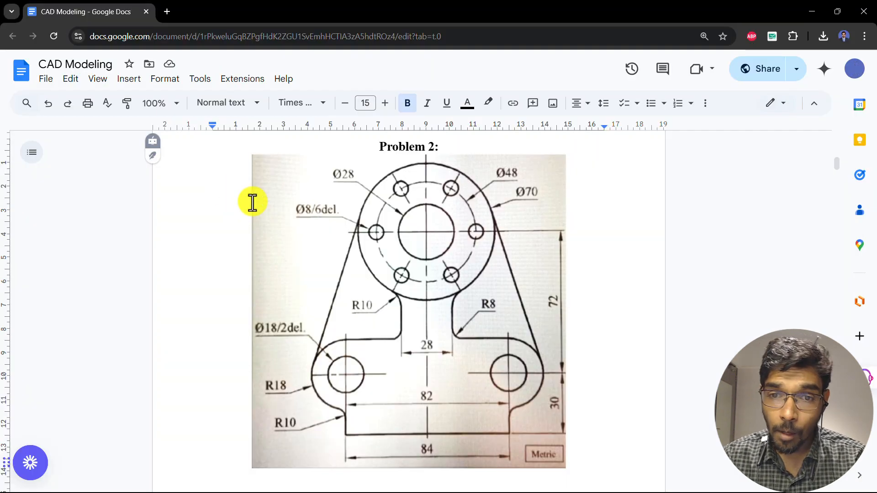
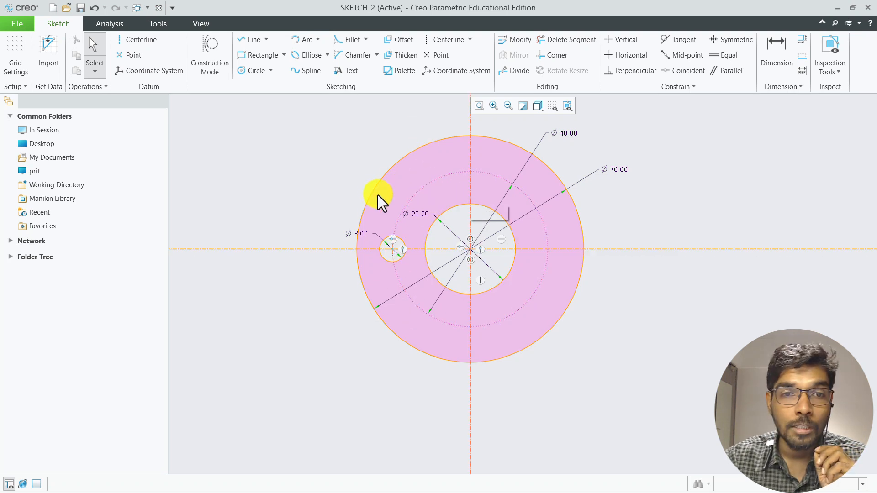
Sketch a construction line from the circles' common centre to the pitch circle's upper left, about 149.27° from the lower vertical axis
left_click(210, 52)
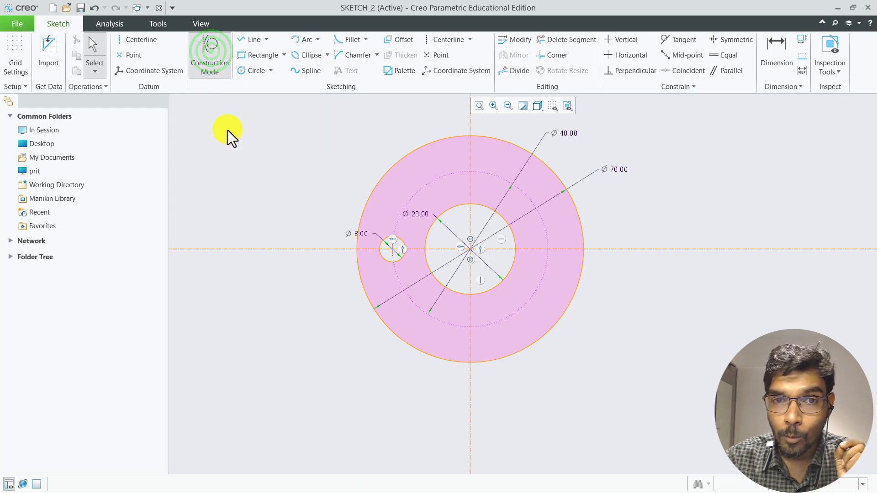
left_click(253, 42)
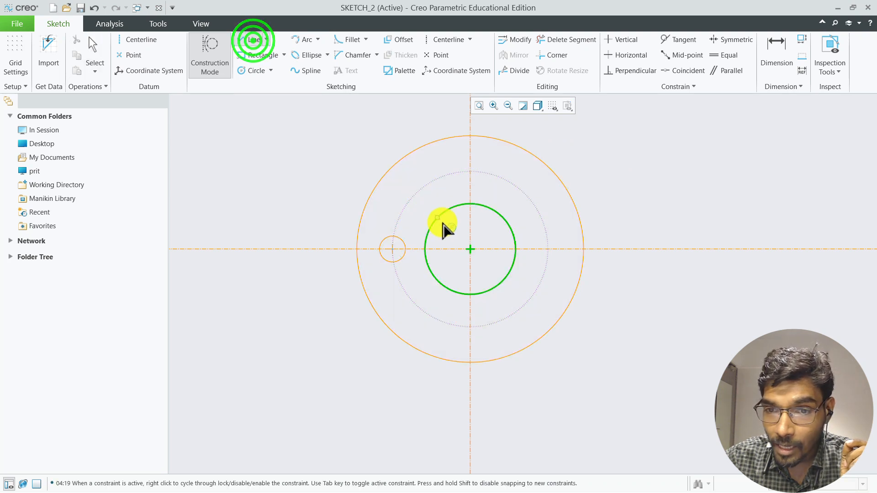
left_click(469, 249)
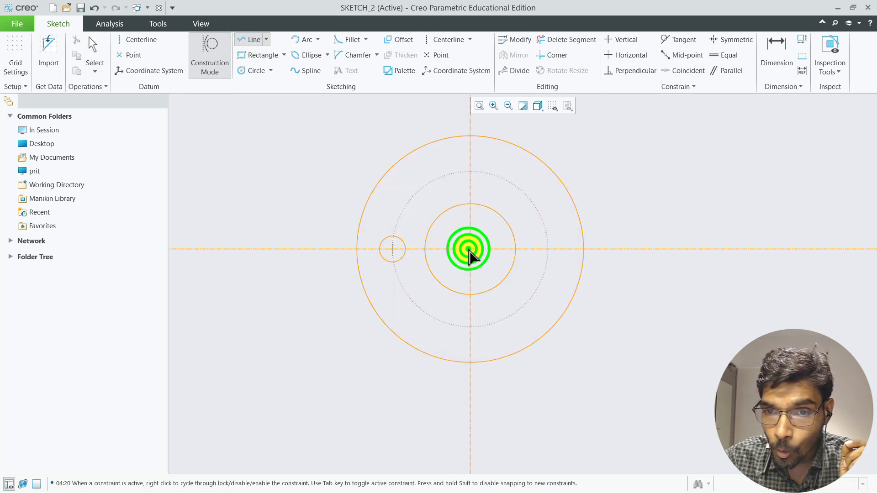
left_click(430, 184)
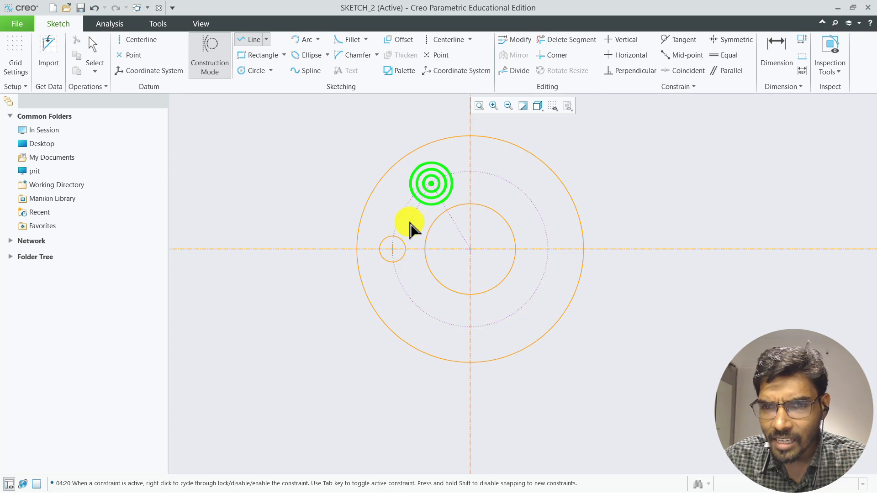
middle_click(409, 225)
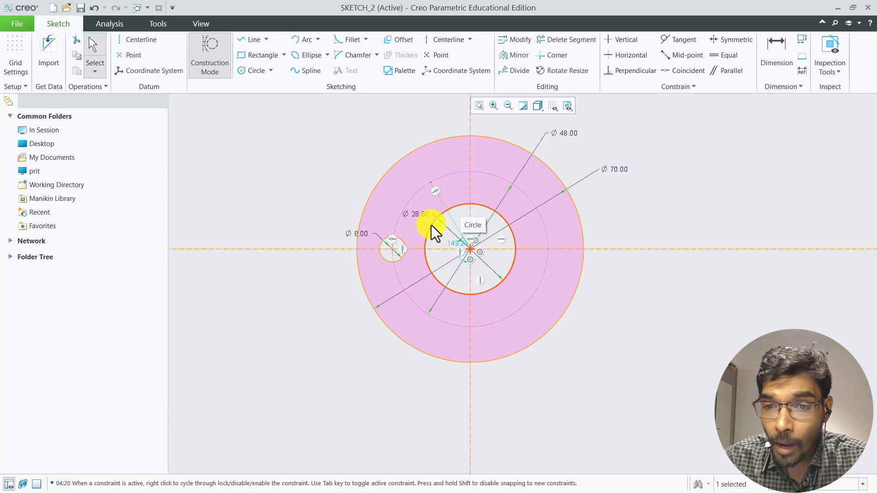
scroll(448, 255, "down", 4)
scroll(448, 256, "down", 1)
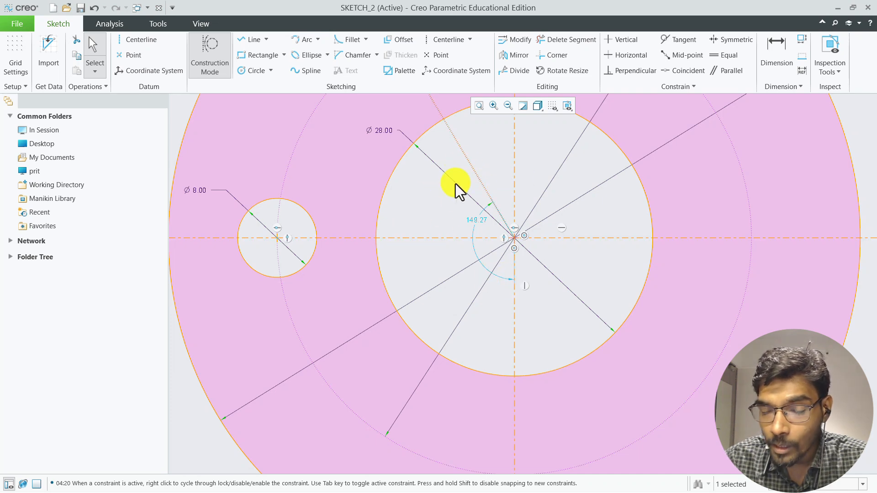
scroll(430, 225, "up", 3)
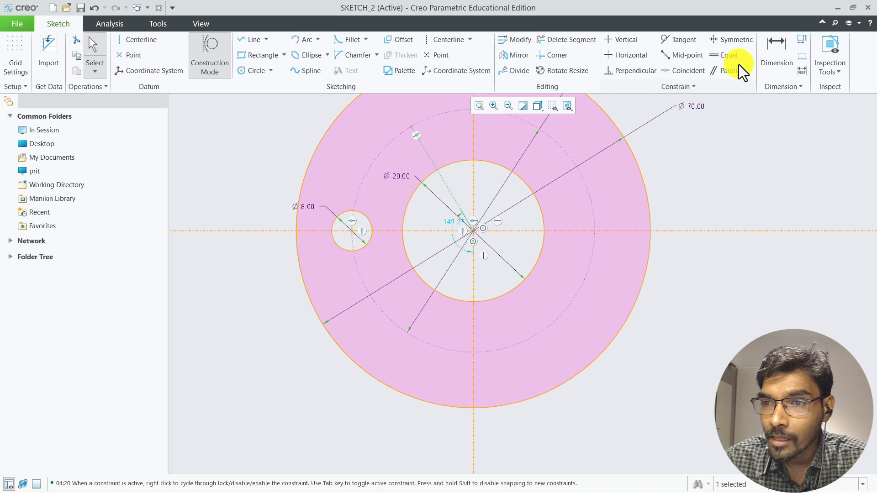
Dimension the angle between the construction line and the horizontal centreline, and set it to 60 degrees
left_click(777, 51)
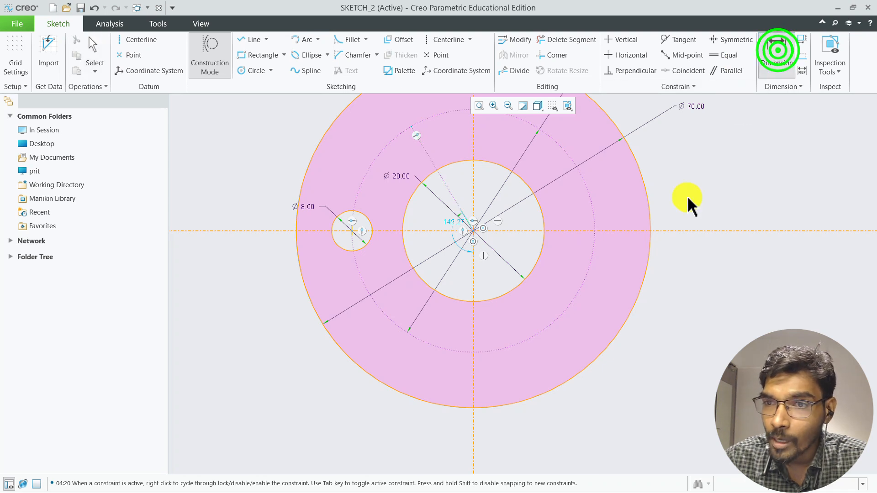
left_click(447, 185)
left_click(425, 228)
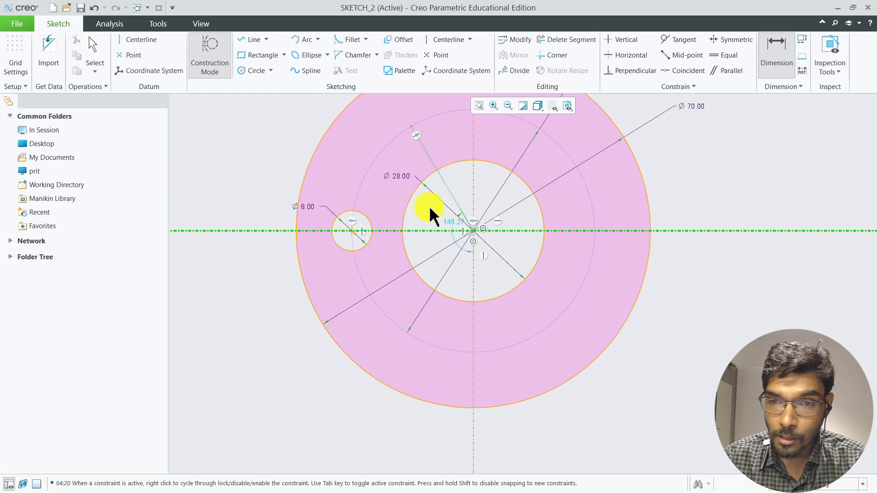
middle_click(437, 218)
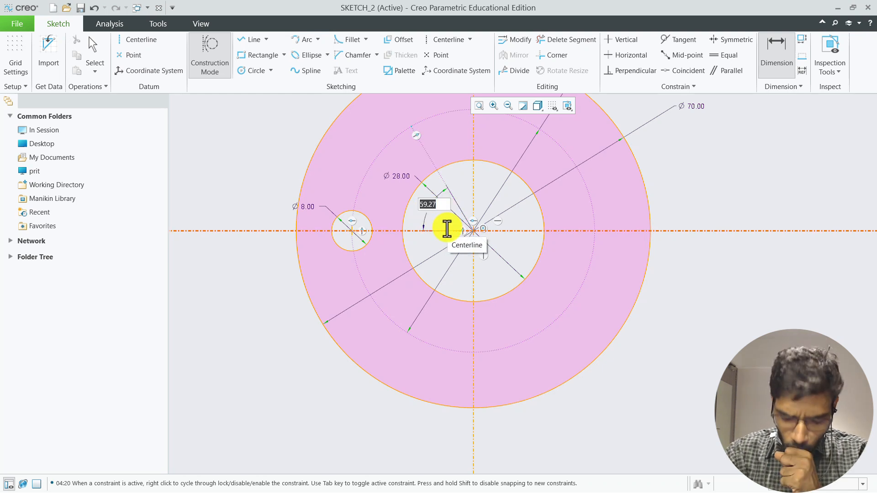
type("60")
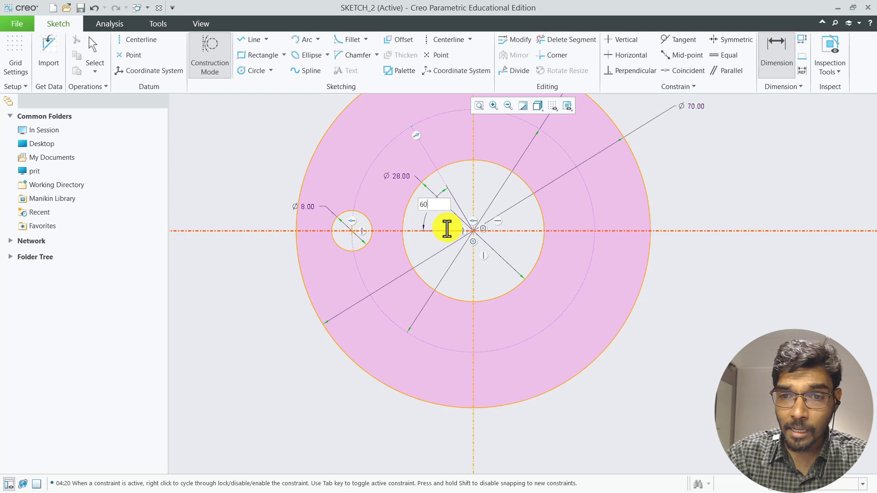
key("Return")
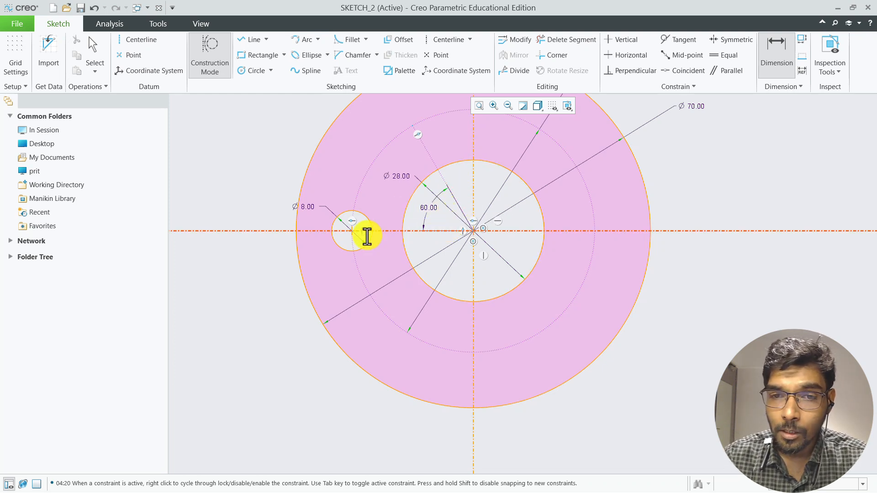
Turn off construction mode and sketch a circle centred where the angled line meets the pitch circle, equal in size to the 8-diameter hole
scroll(248, 252, "down", 3)
scroll(274, 191, "up", 2)
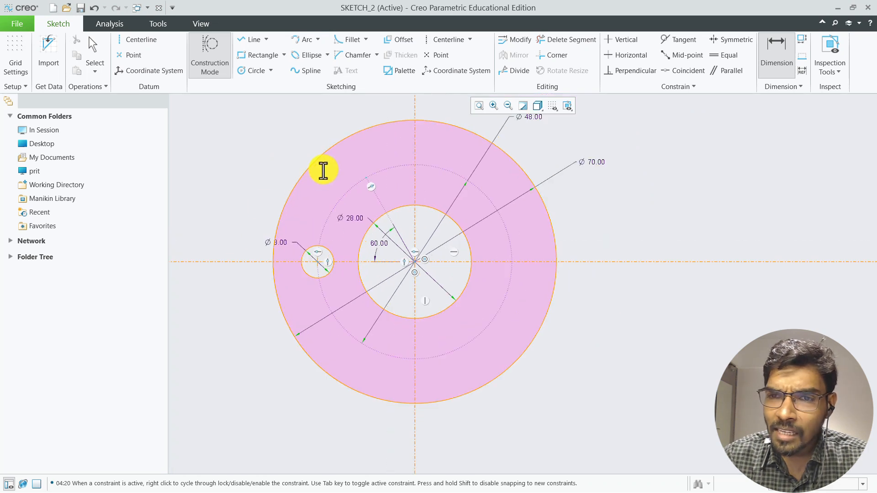
left_click(244, 72)
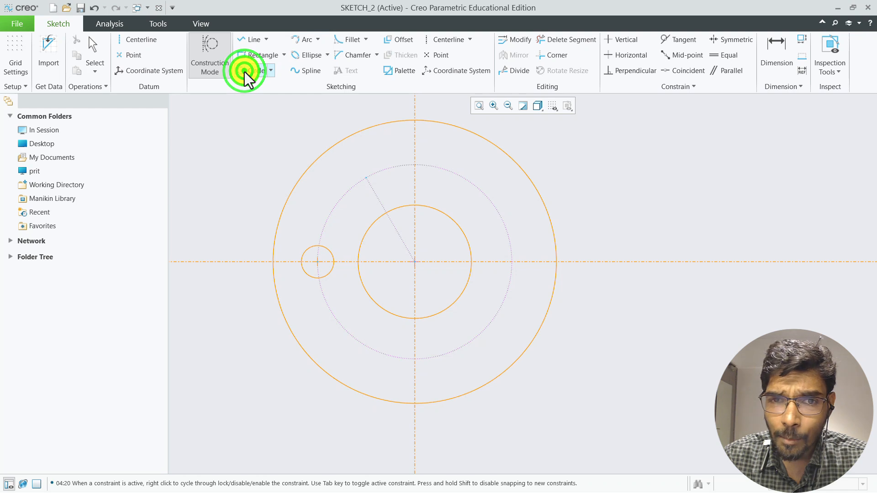
key("Escape")
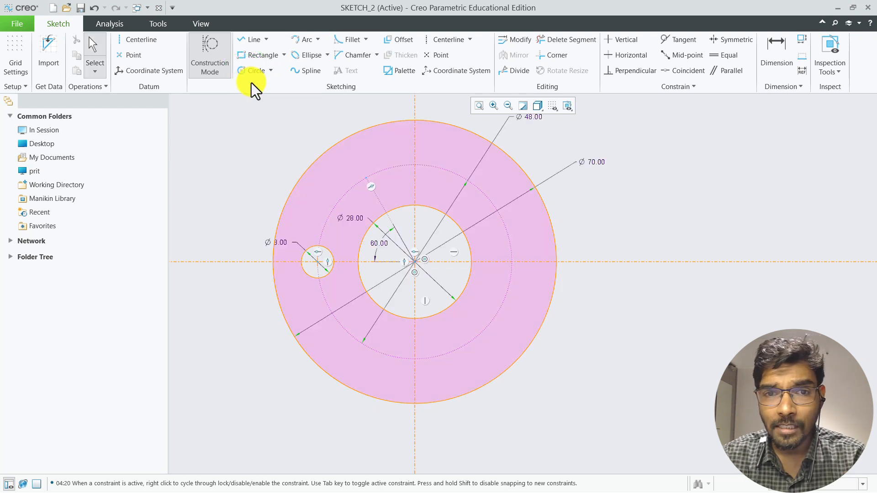
left_click(215, 61)
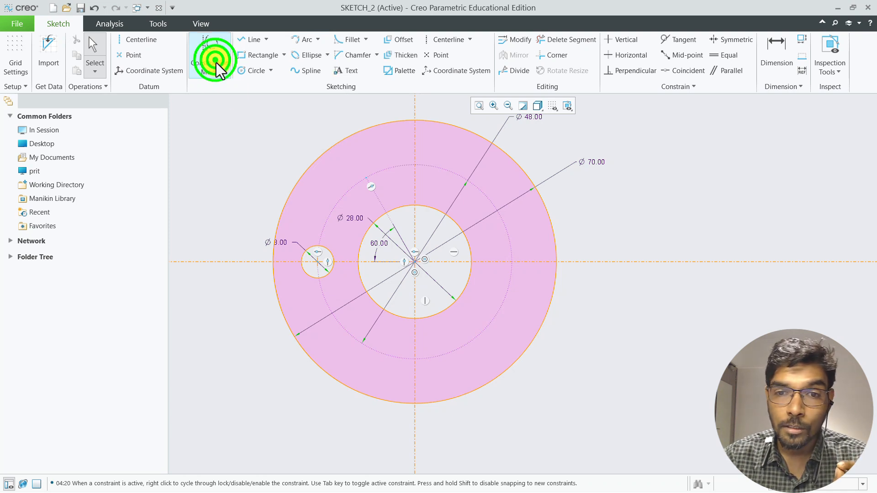
left_click(251, 73)
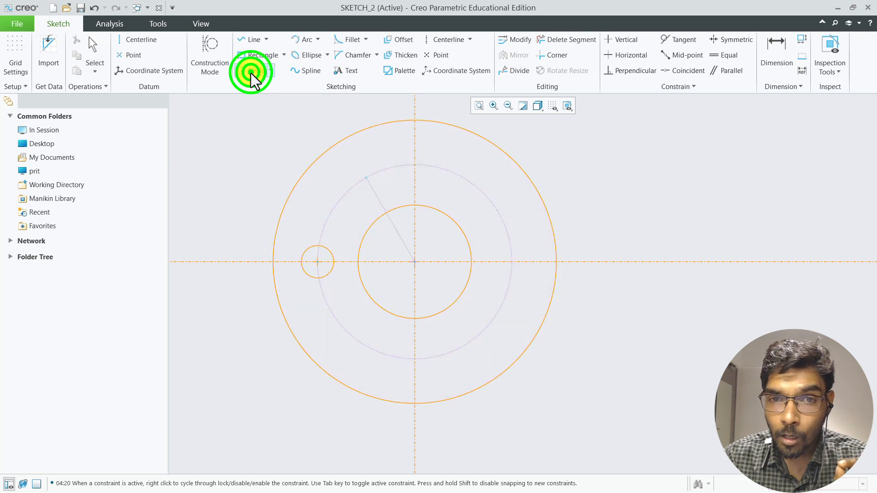
left_click(365, 178)
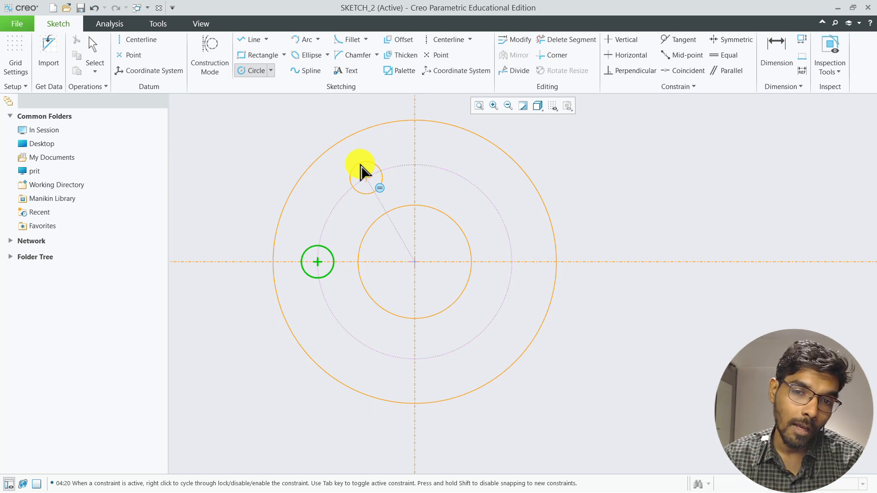
left_click(361, 165)
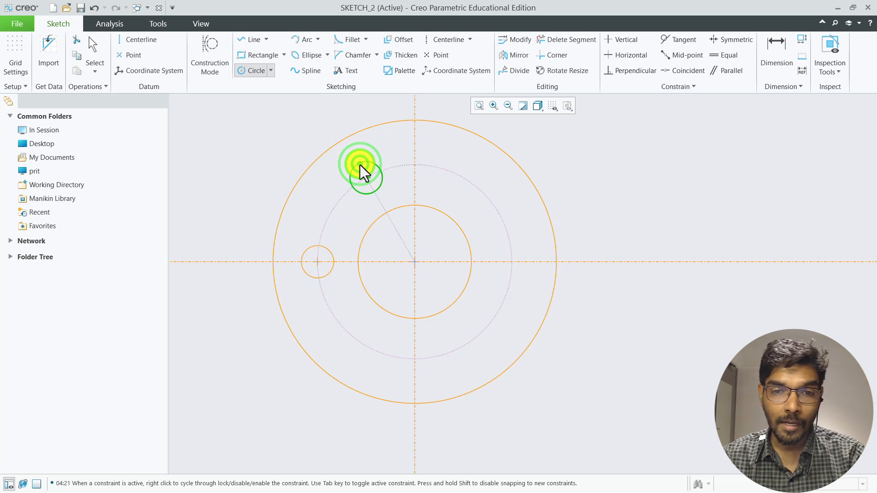
middle_click(360, 165)
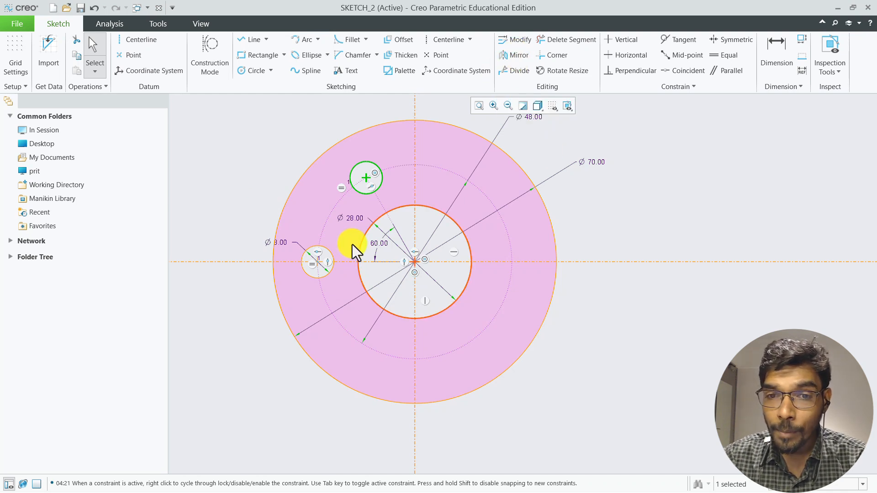
Mirror the upper-left bolt hole about the horizontal centreline
left_click(355, 192)
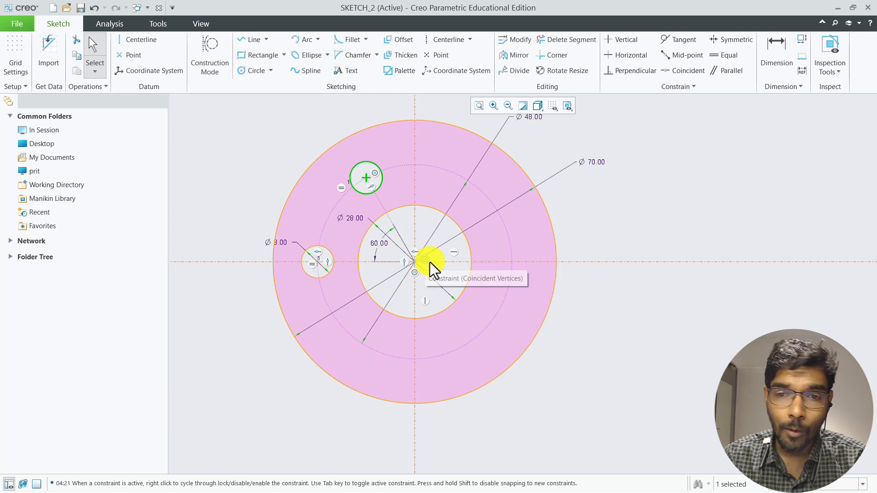
left_click(519, 56)
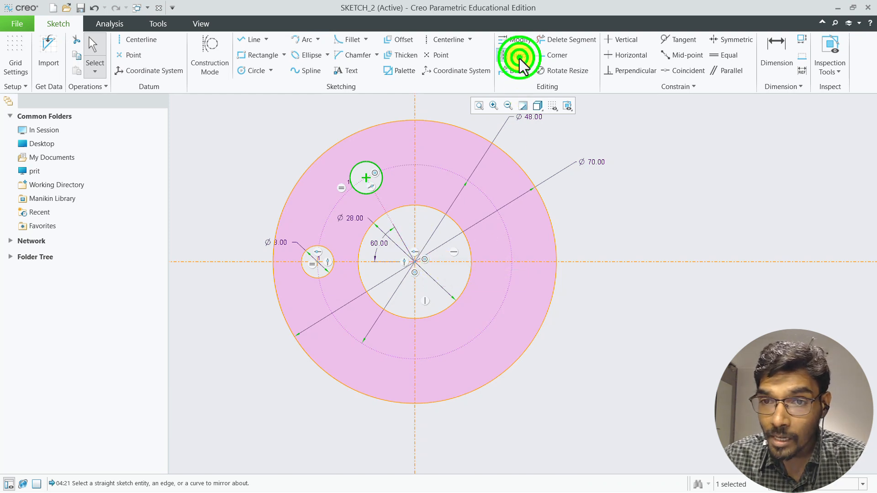
left_click(235, 263)
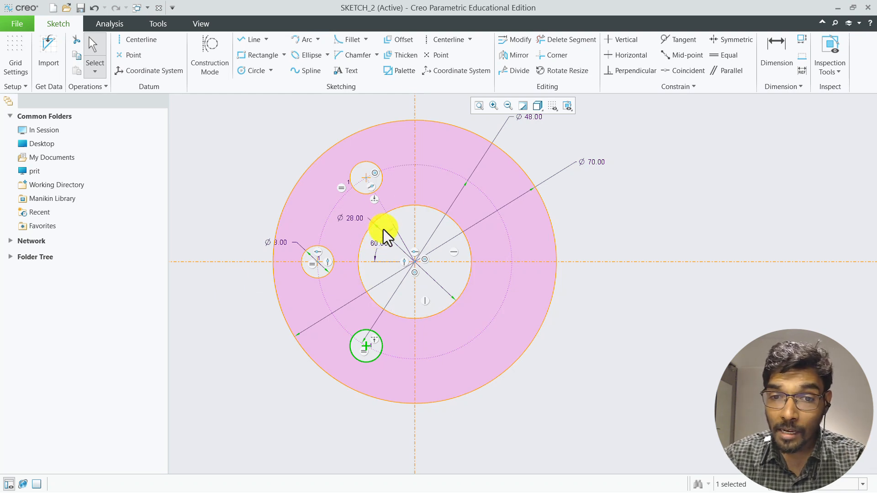
Mirror the three bolt holes left of centre about the vertical centreline to complete the six-hole pattern
left_click(379, 189)
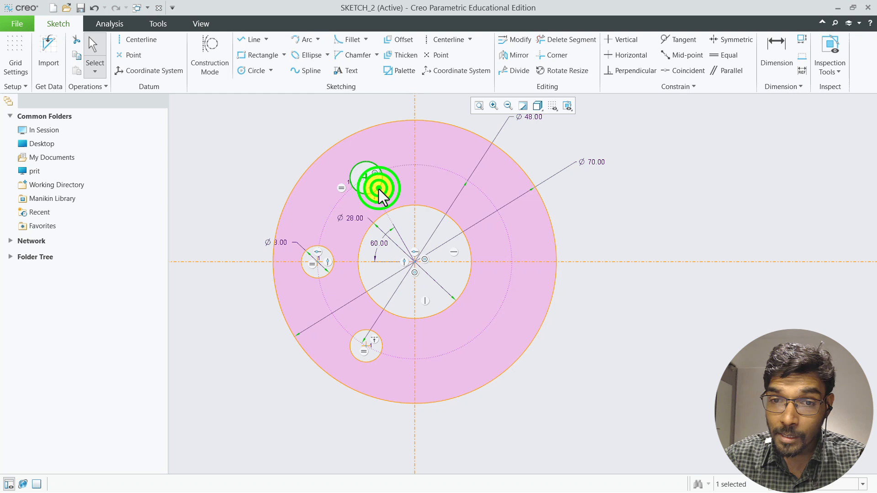
left_click(327, 252, "ctrl")
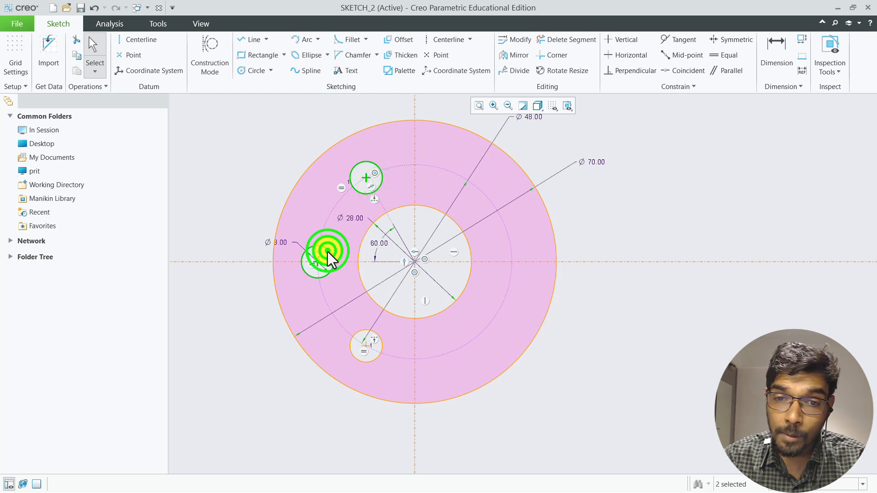
left_click(362, 332, "ctrl")
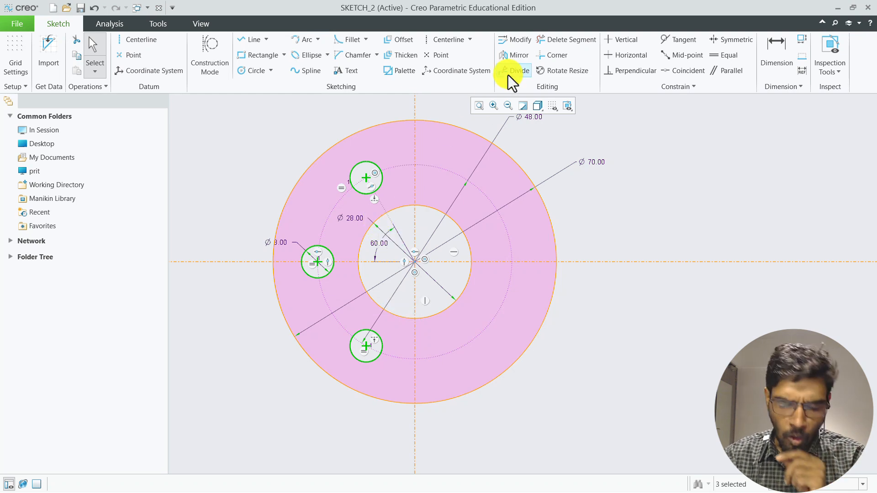
left_click(522, 57)
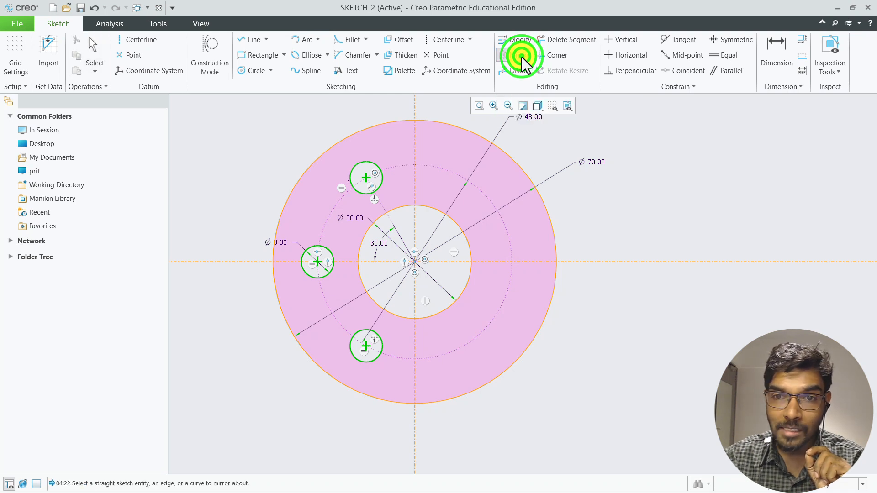
left_click(414, 105)
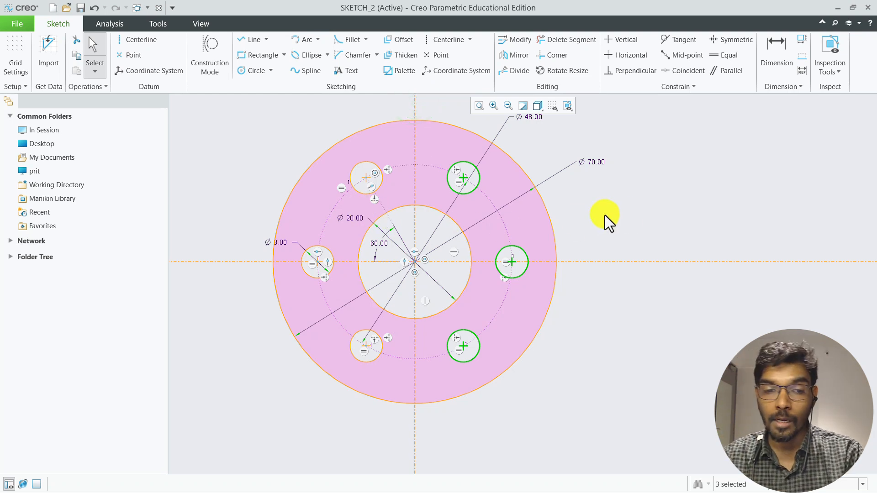
left_click(628, 216)
scroll(618, 224, "up", 1)
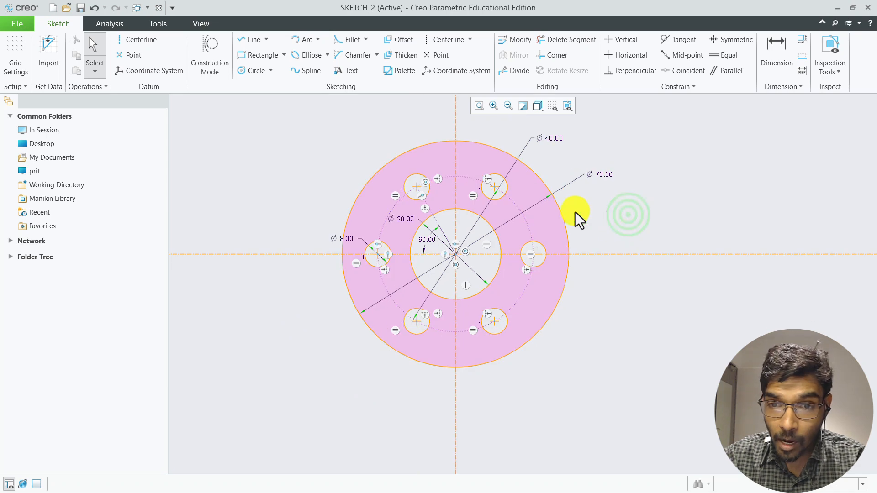
Check the lower holes in the reference drawing and sketch a circle about 20.5 in diameter below the flange, about 47.75 left of the vertical centreline
key("alt+Tab")
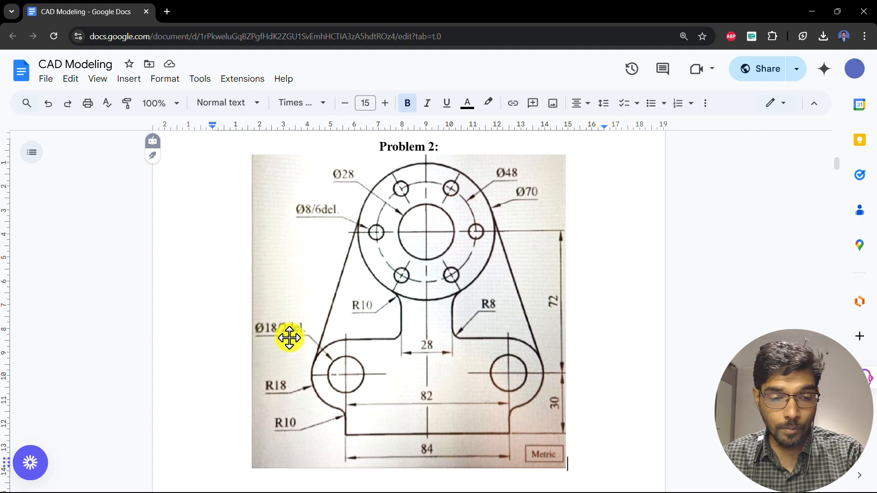
key("alt+Tab")
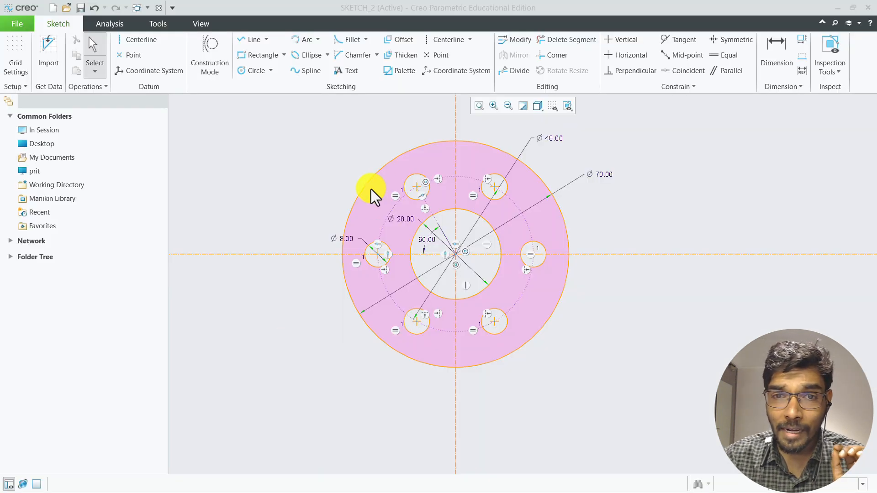
scroll(360, 156, "up", 2)
left_click(246, 69)
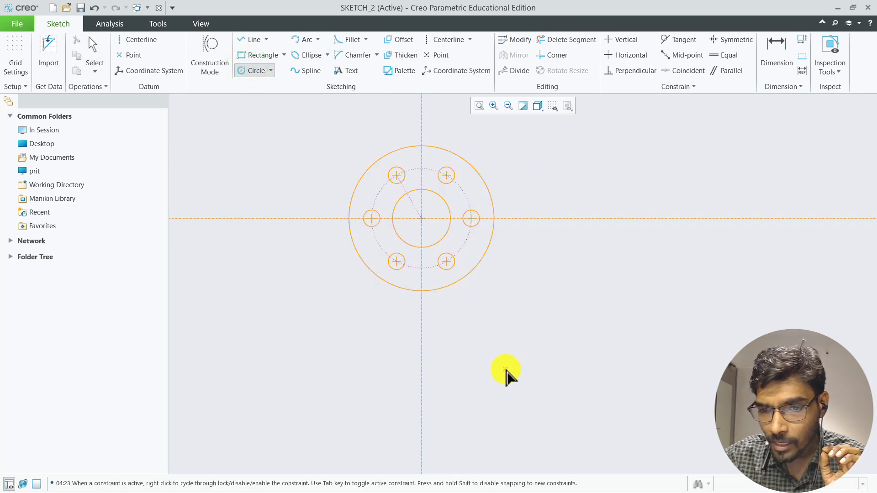
left_click(322, 375)
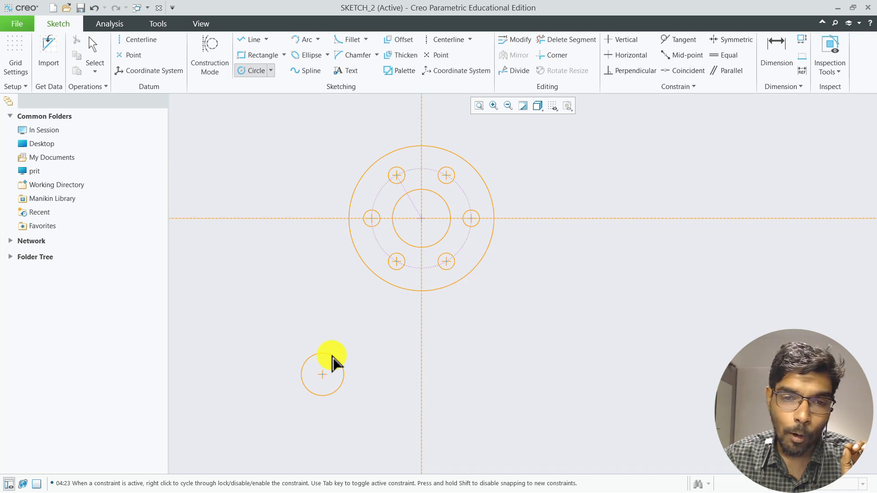
left_click(333, 357)
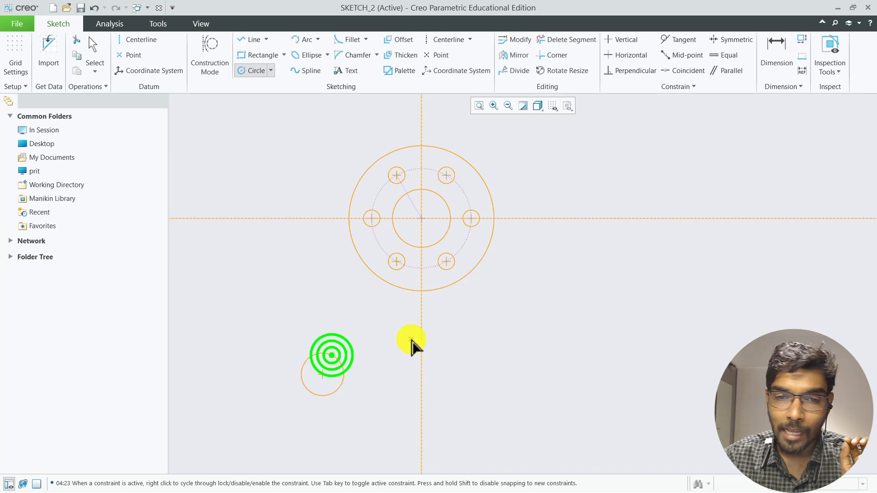
middle_click(377, 342)
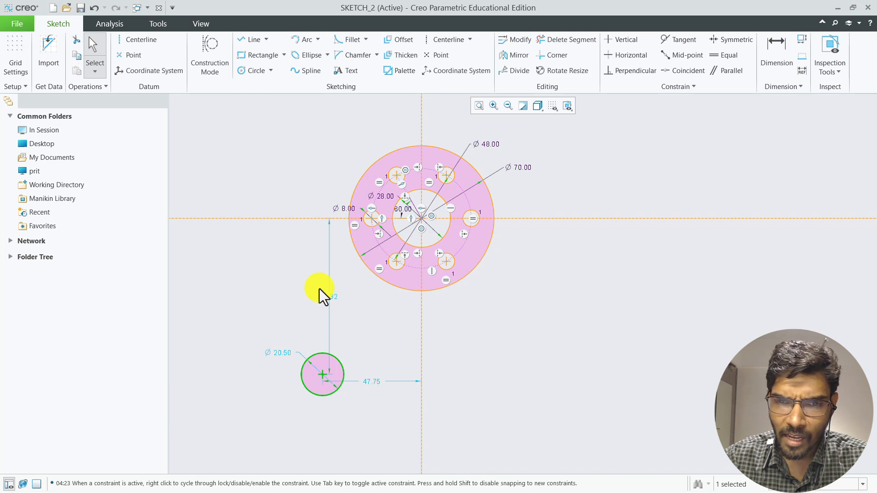
Set the lower-left circle's centre 72 below the horizontal centreline and, after checking the reference drawing, 41 from the vertical centreline
double_click(329, 298)
type("73")
key("Return")
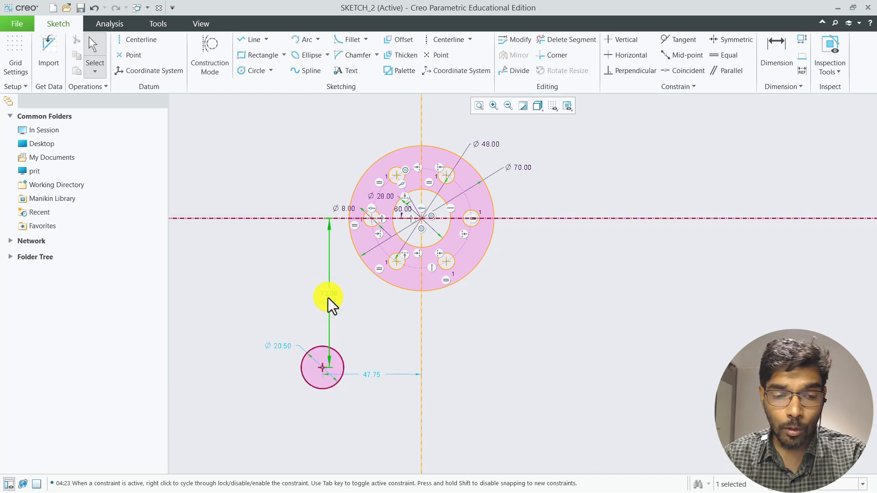
key("alt+Tab")
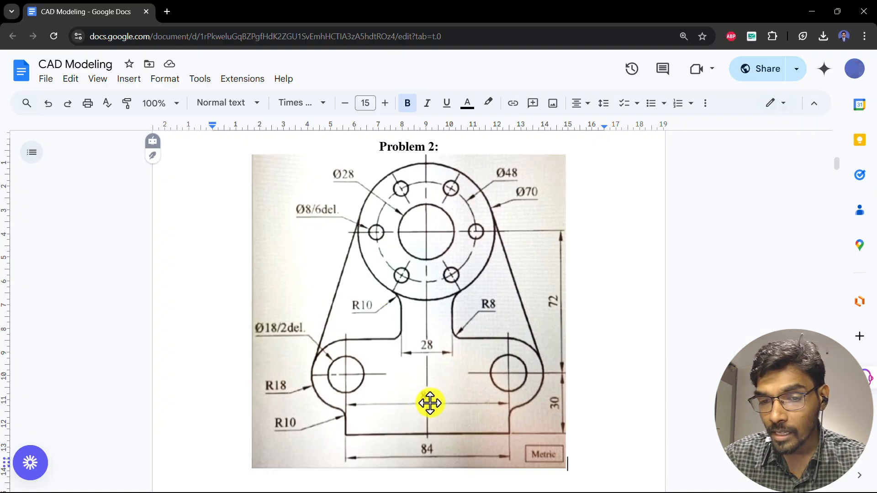
key("alt+Tab")
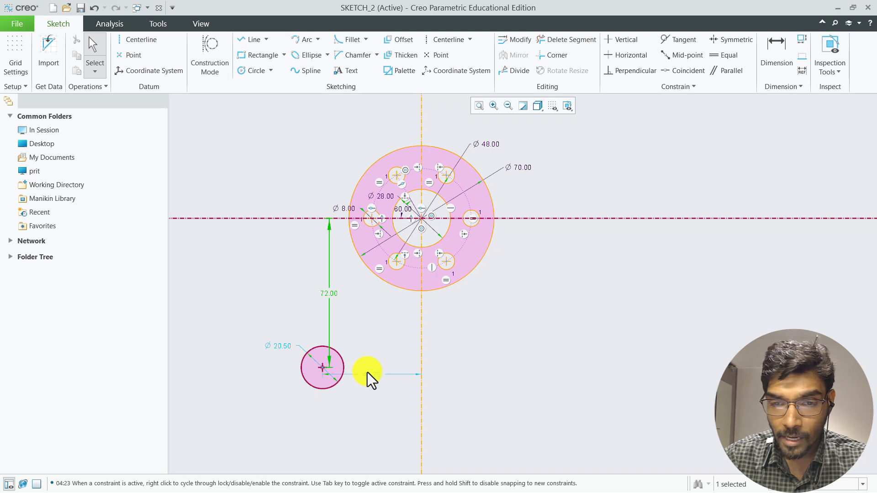
left_click(369, 374)
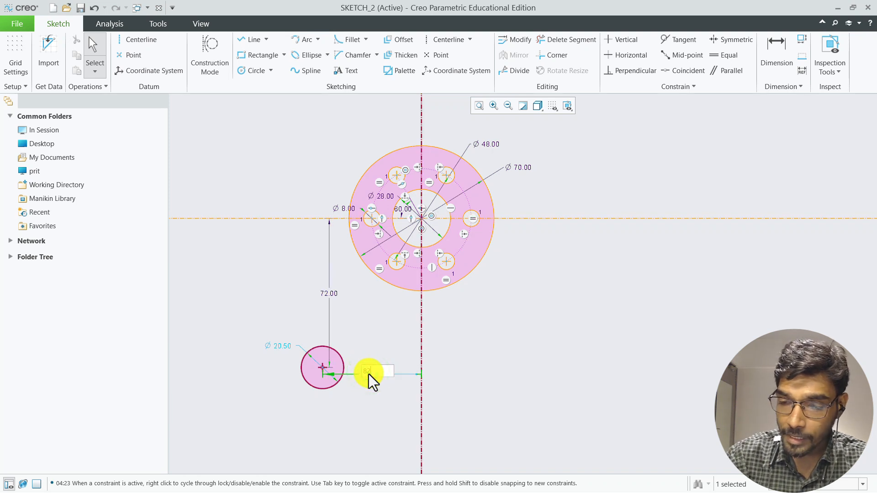
type("41")
key("Return")
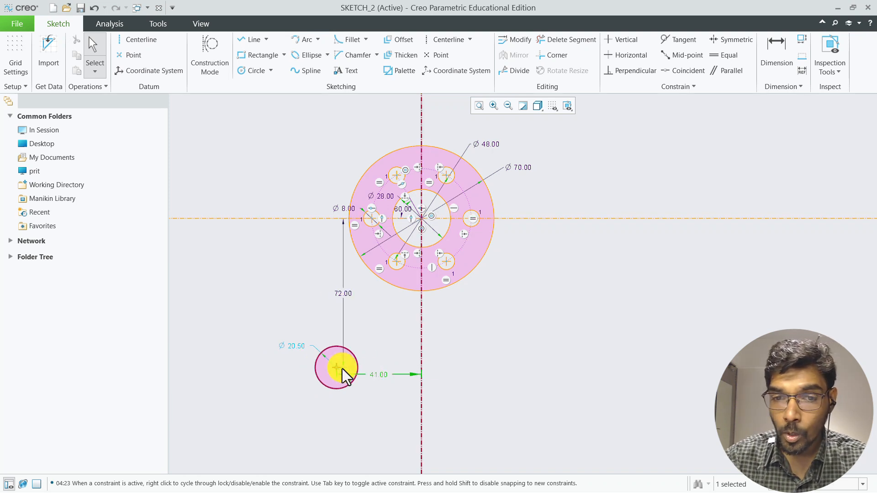
Set the lower-left circle's diameter to 18
double_click(293, 347)
type("18")
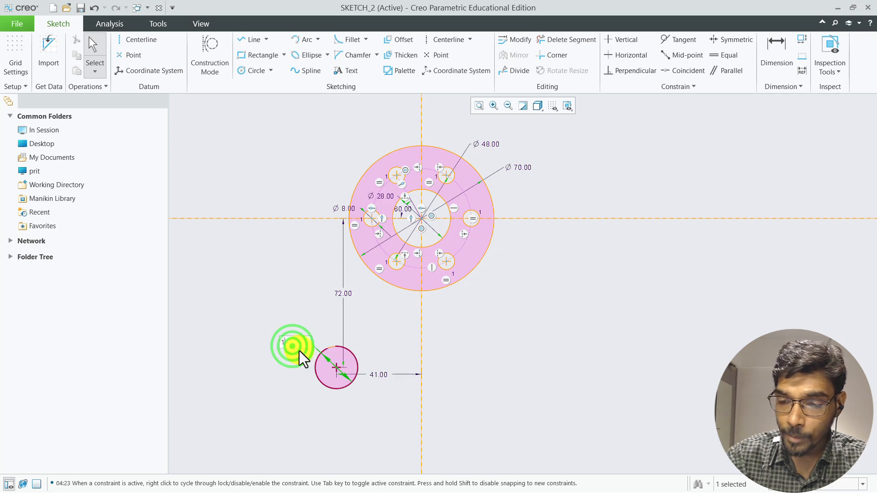
key("Return")
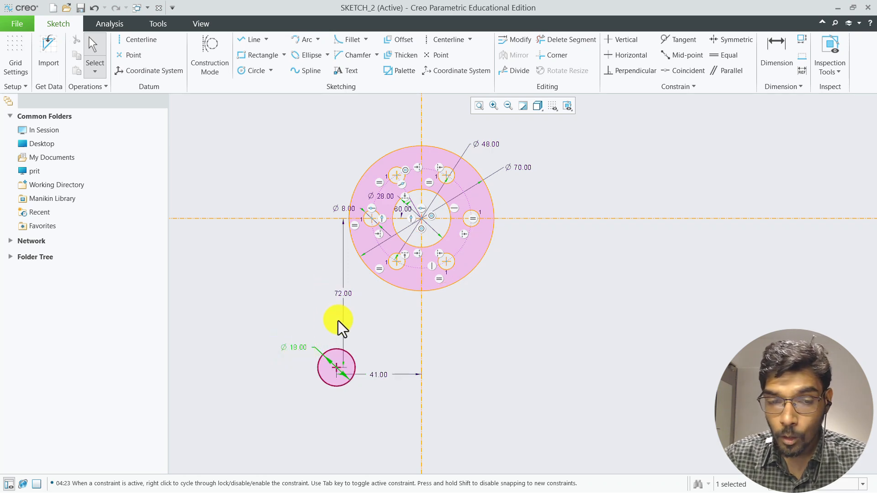
Check the reference drawing and sketch a circle about 35 in diameter concentric with the lower-left 18-diameter circle
key("alt+Tab")
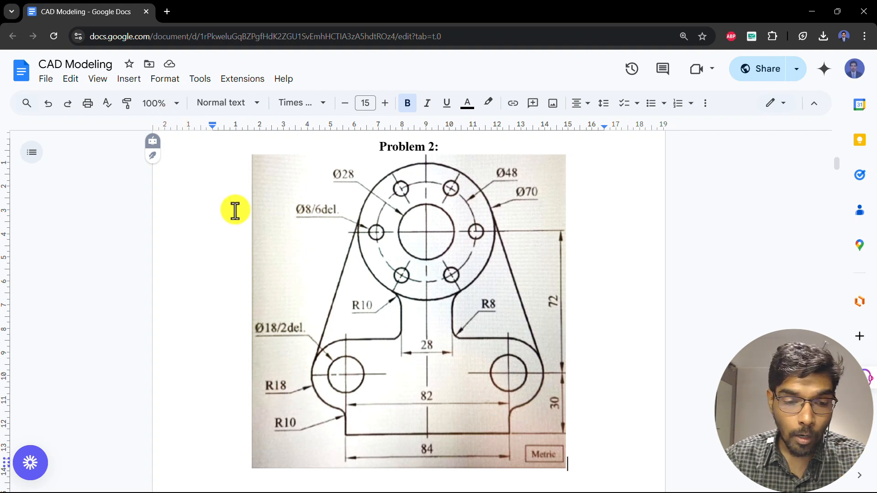
key("alt+Tab")
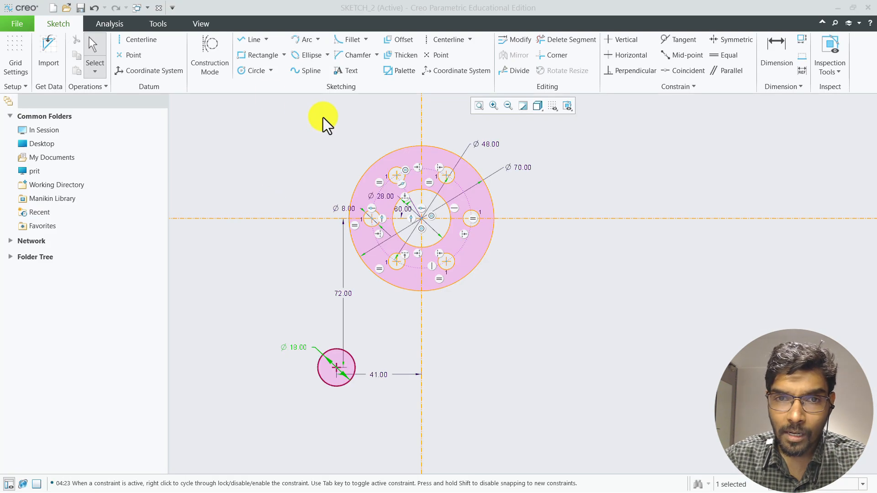
left_click(272, 71)
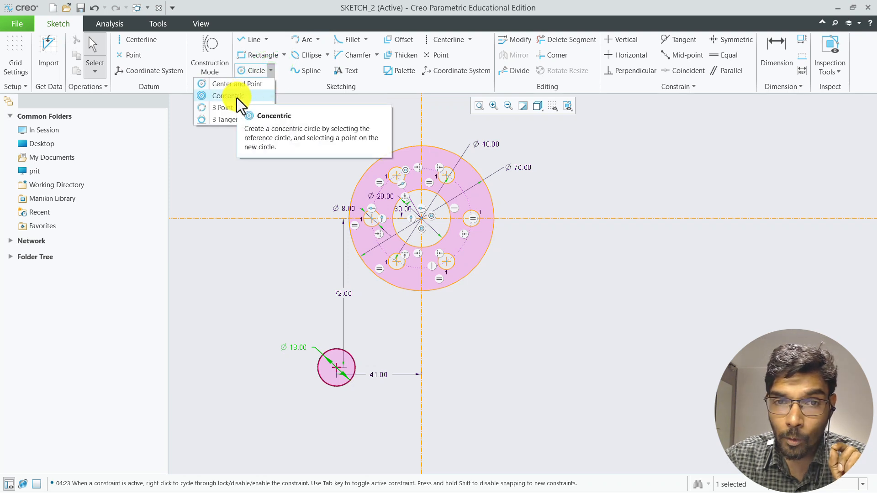
left_click(237, 96)
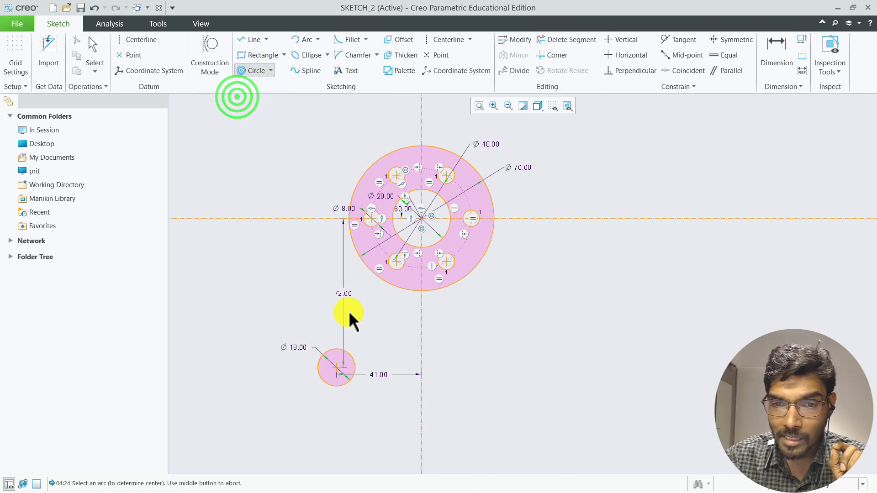
left_click(329, 351)
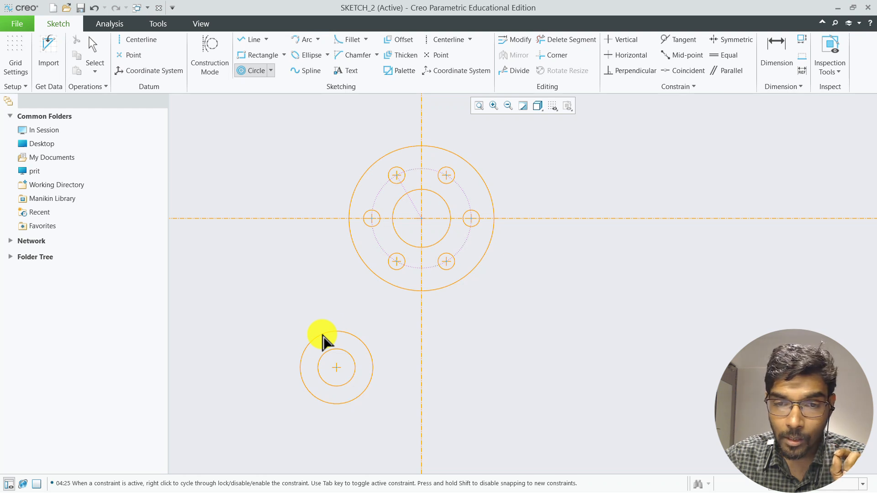
left_click(322, 335)
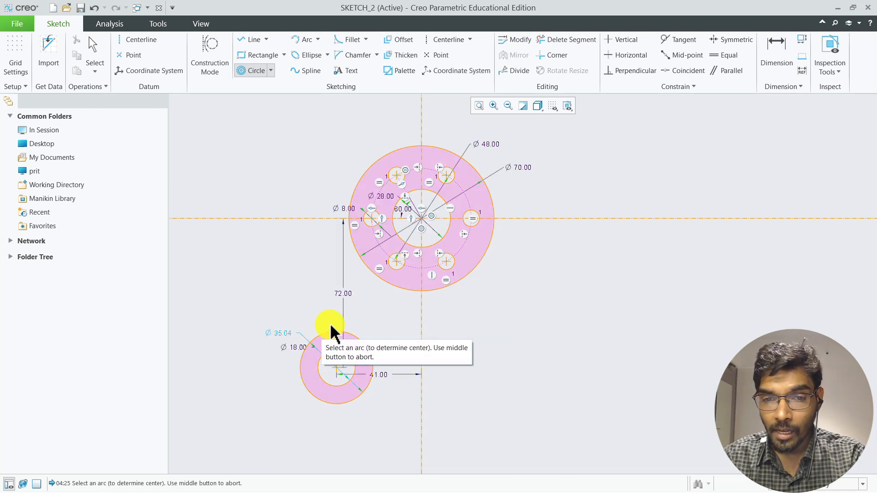
double_click(276, 333)
double_click(281, 334)
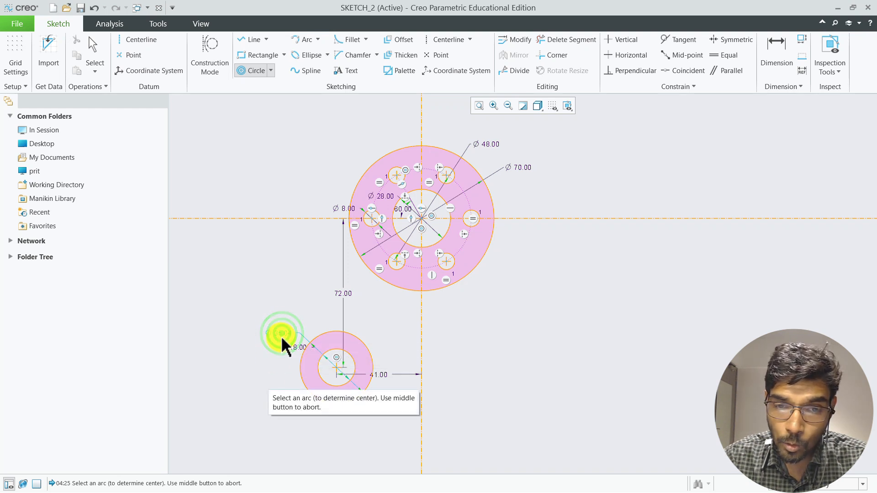
middle_click(276, 332)
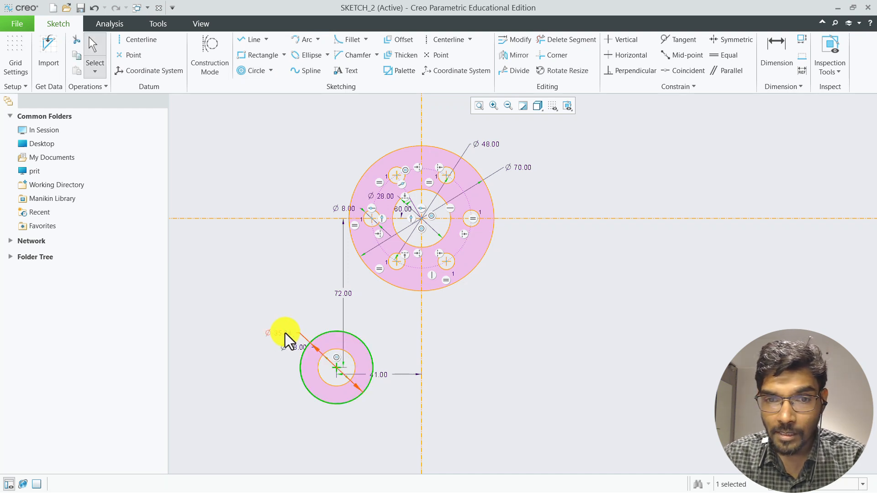
Reposition the lower-left outer circle's dimension clear of the inner one, convert it to a radius and set it to 18
left_click_drag(280, 333, 291, 401)
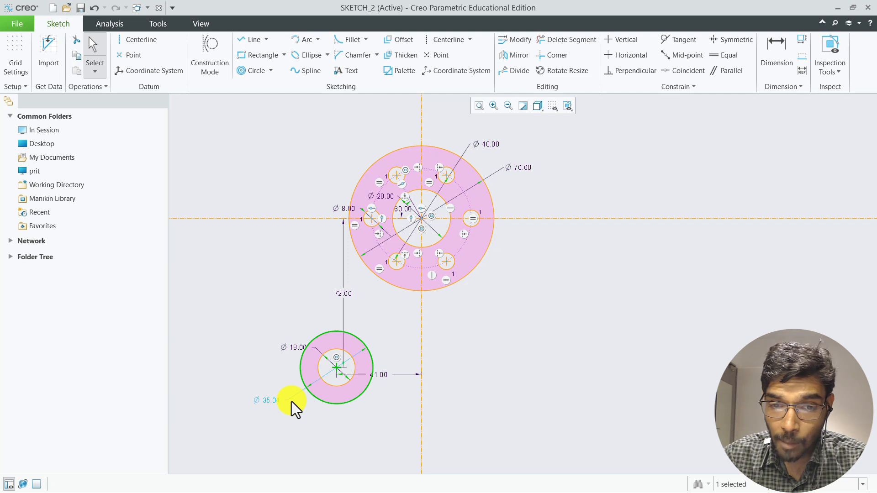
left_click(266, 402)
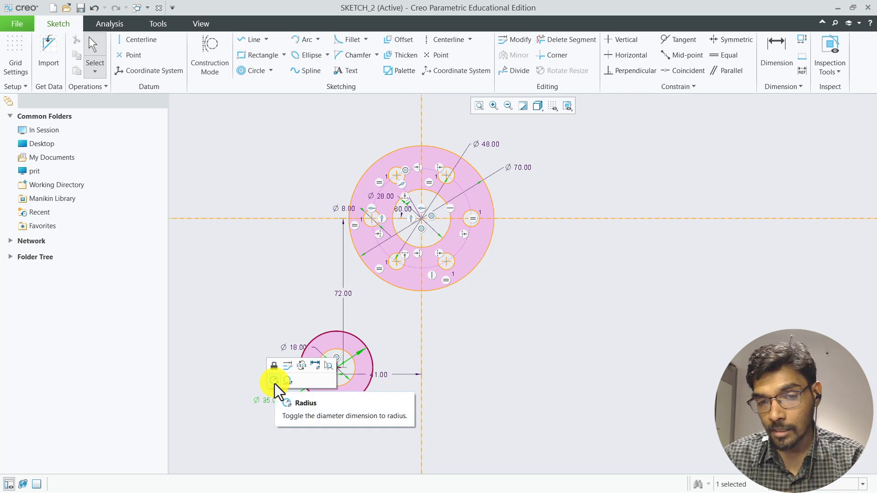
left_click(274, 384)
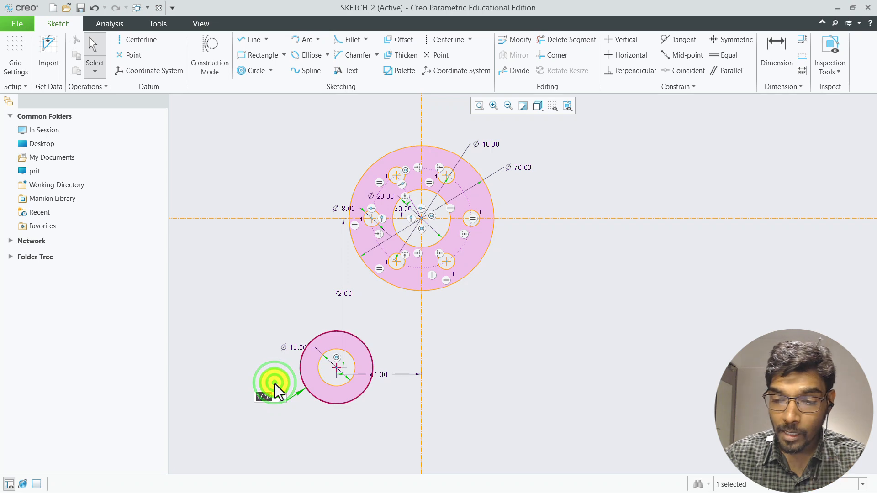
type("8")
key("Return")
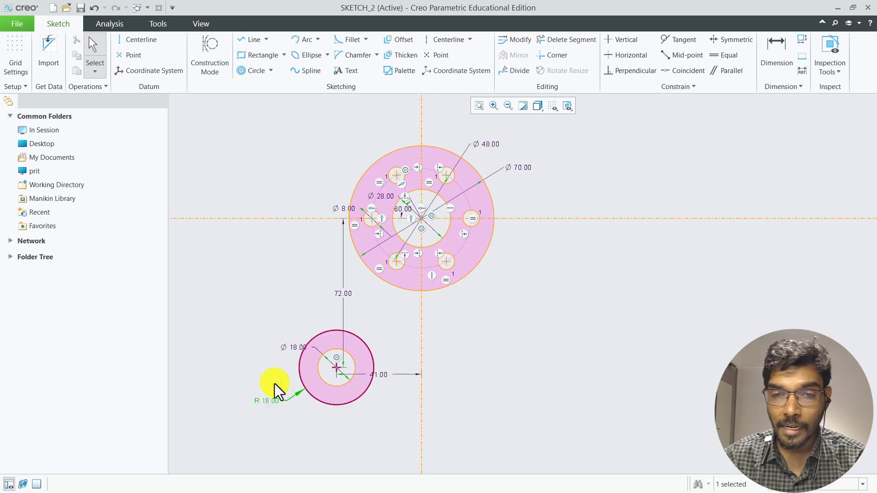
Check the reference drawing and sketch a tangent line joining the left sides of the 70-diameter circle and the lower-left R18 circle
key("alt+Tab")
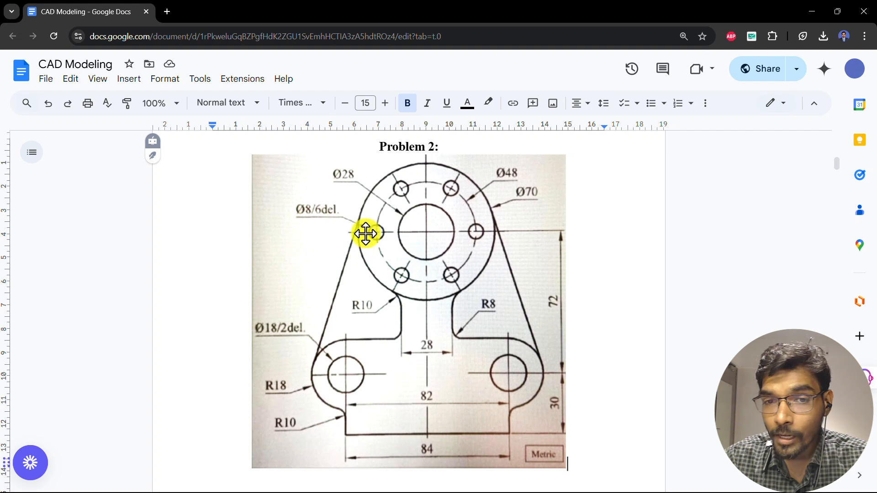
key("alt+Tab")
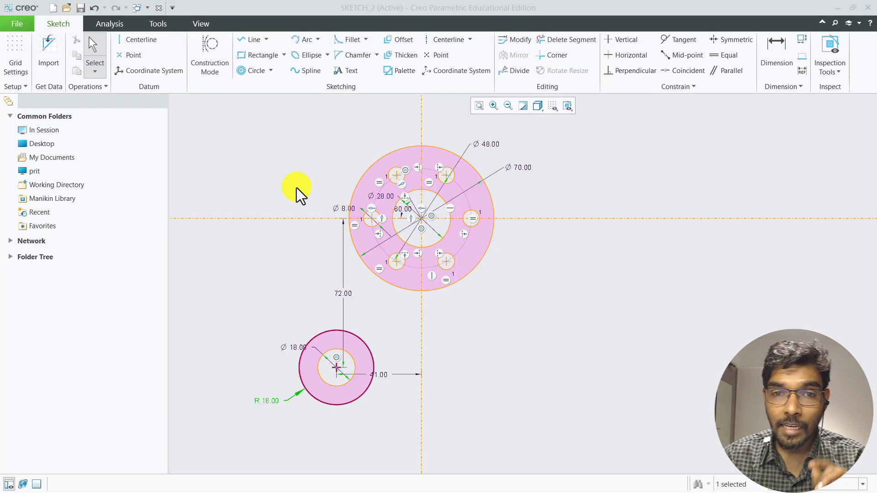
left_click(267, 39)
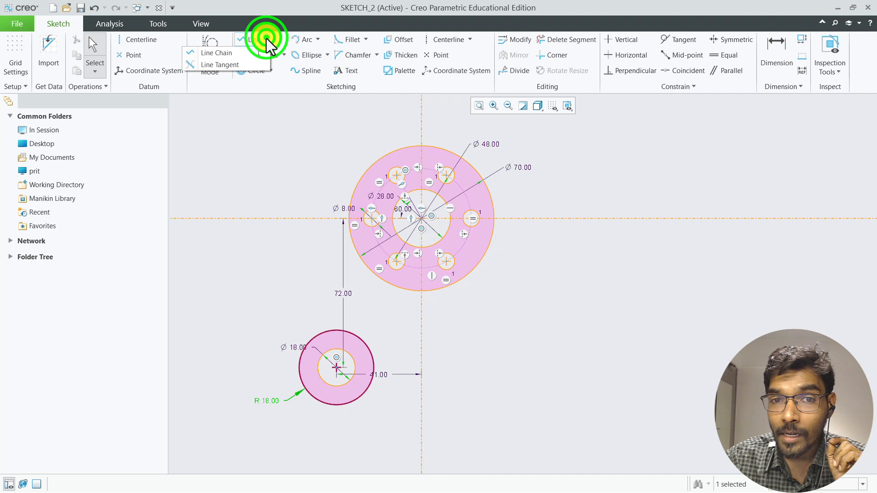
left_click(219, 65)
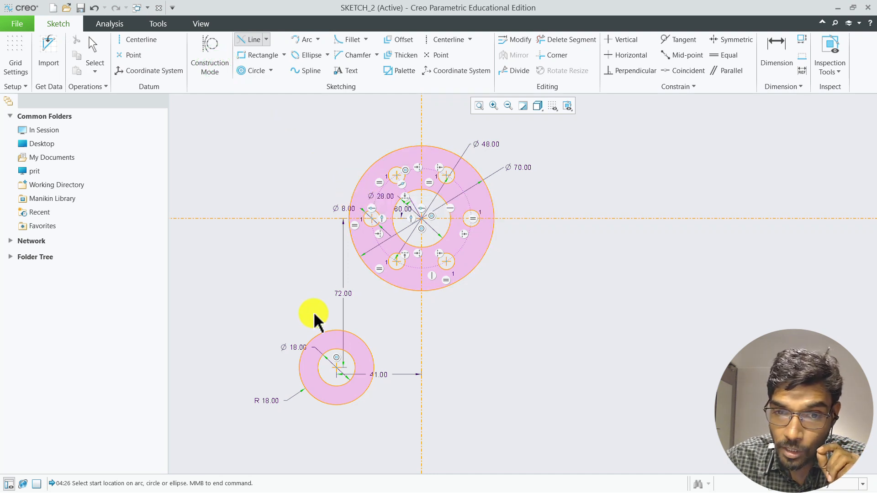
left_click(355, 192)
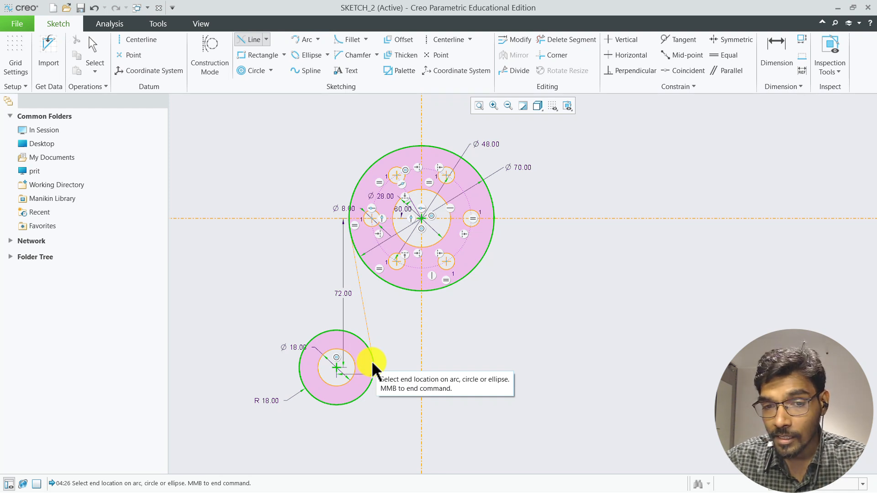
left_click(300, 353)
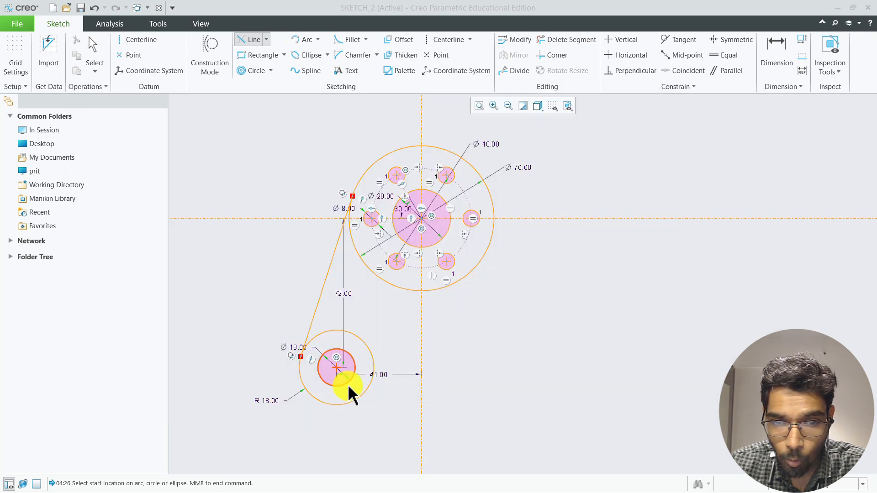
Check the base in the reference drawing and sketch a horizontal line about 43.56 long leftward from the vertical centreline, about 102.65 below the horizontal centreline
key("alt+Tab")
key("alt+Tab")
key("alt+Tab")
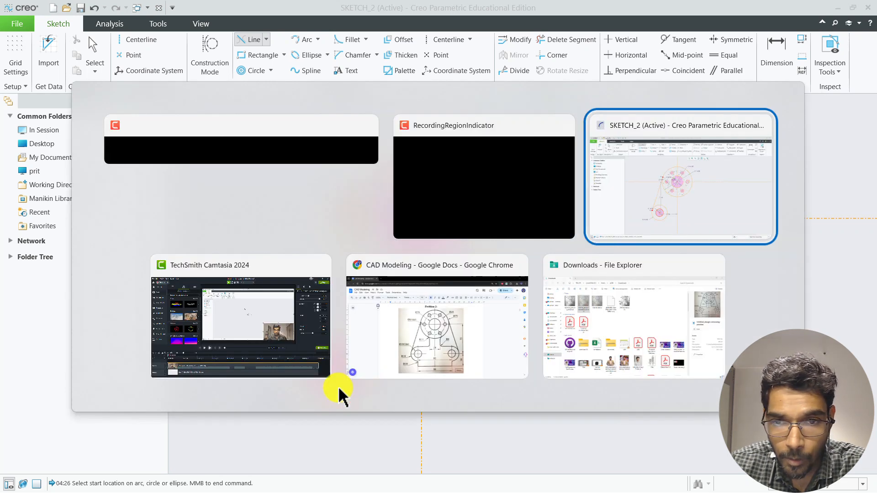
key("alt+Tab")
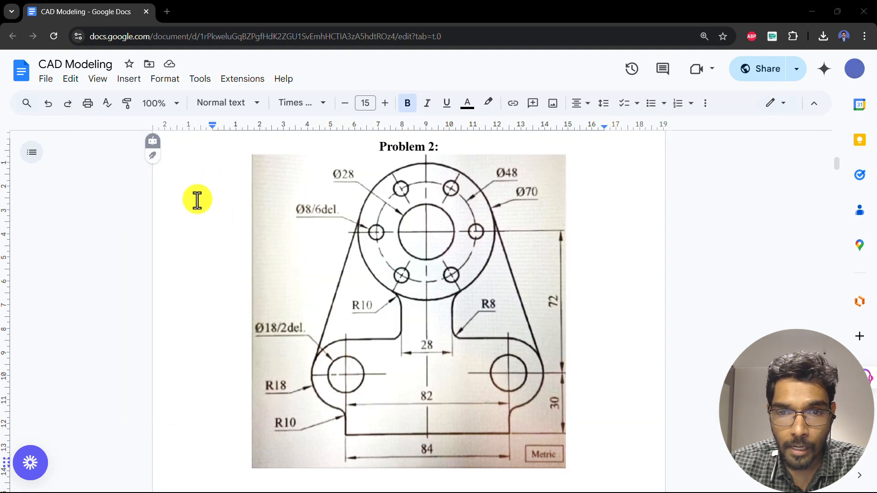
key("alt+Tab")
key("alt+Tab")
key("alt+Tab")
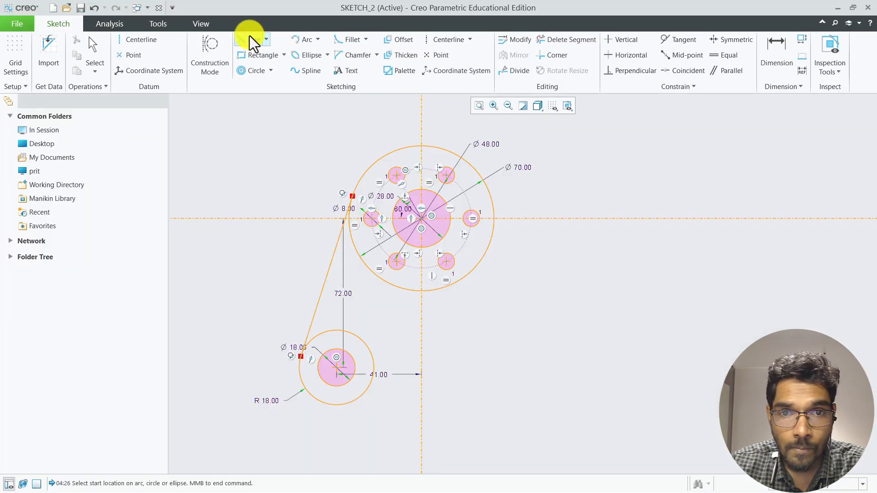
left_click(239, 40)
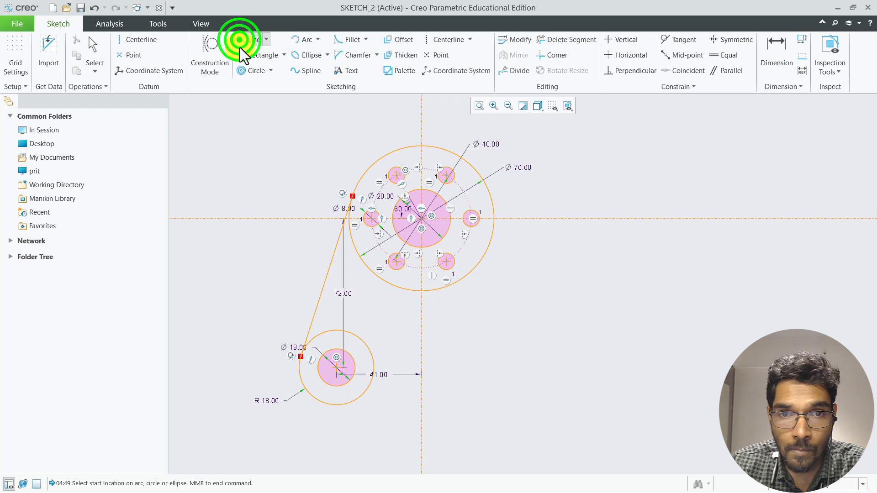
left_click(266, 39)
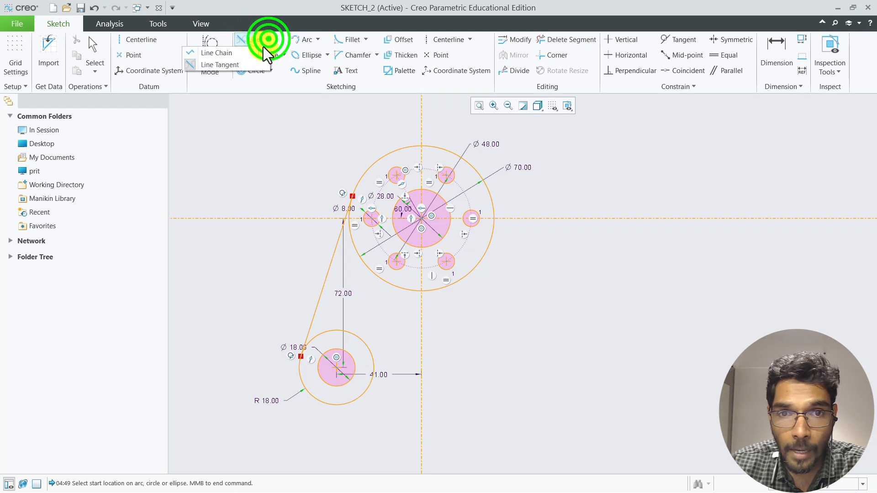
left_click(224, 53)
left_click(191, 91)
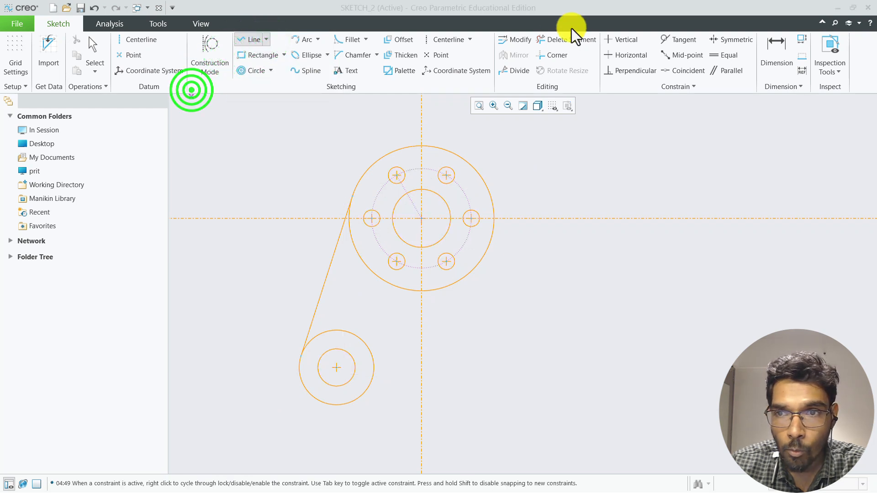
left_click(423, 432)
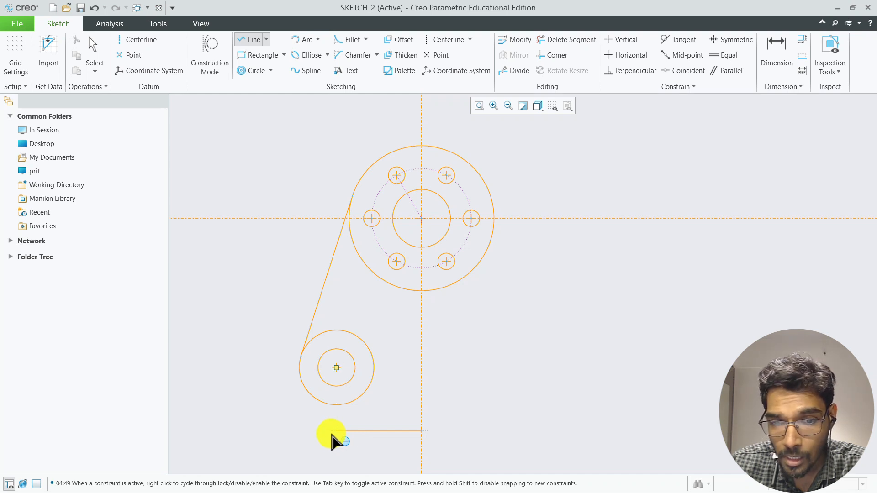
left_click(331, 435)
middle_click(330, 435)
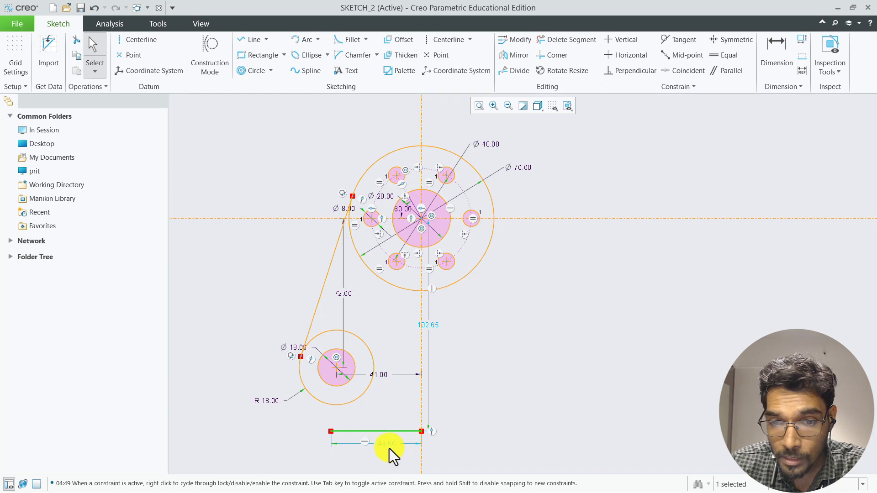
Set the base line's length to 42, entered as 84/2
double_click(387, 446)
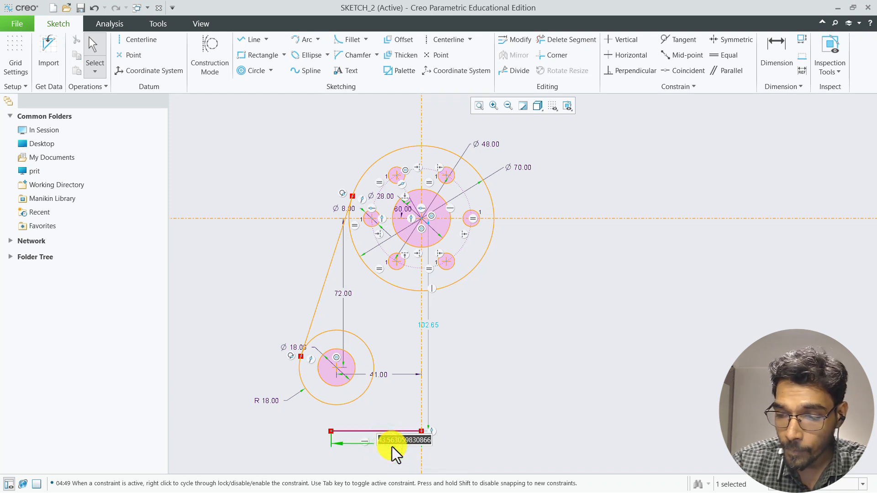
type("84/2")
key("Return")
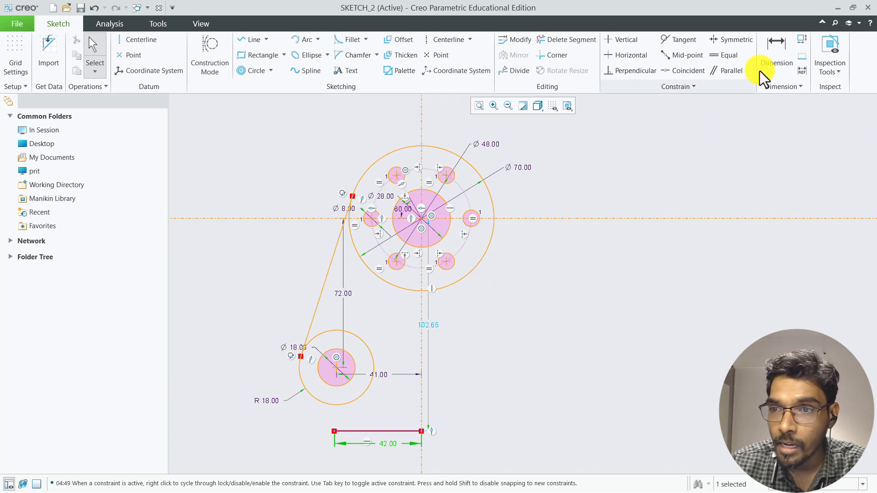
Dimension the vertical distance from the lower-left circle's centre to the base line and set it to 30
left_click(774, 51)
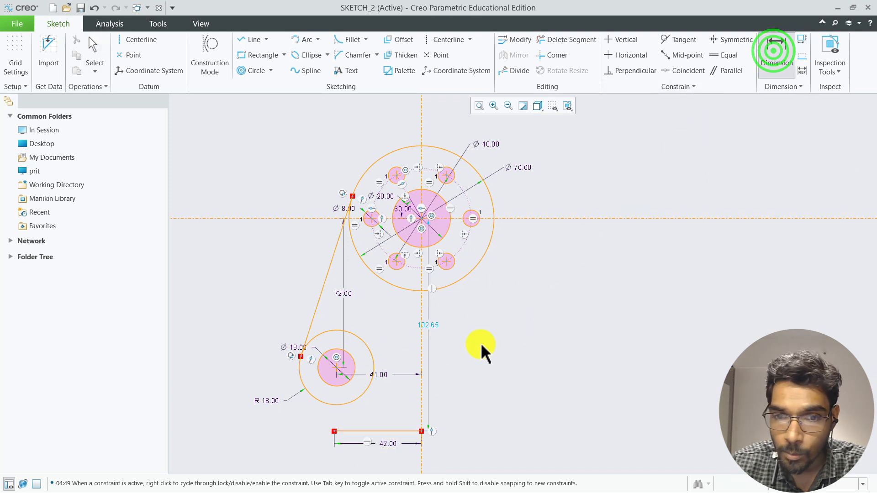
left_click(332, 366)
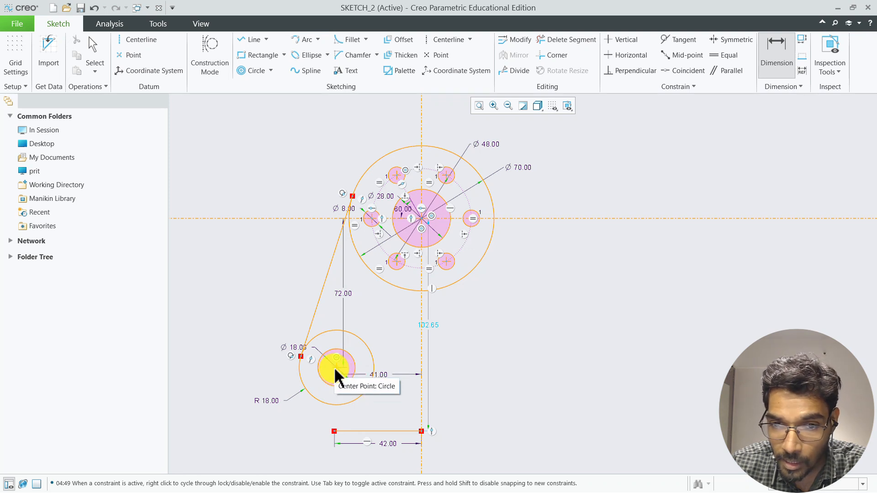
left_click(343, 427)
left_click(344, 428)
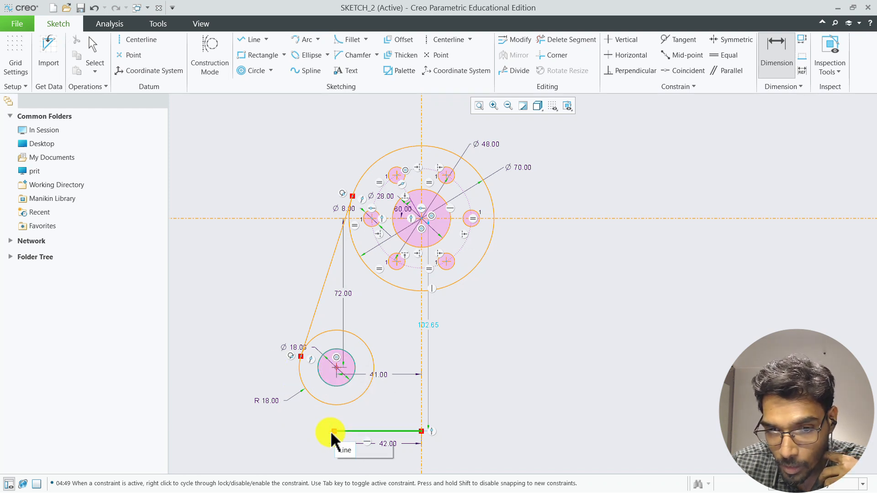
middle_click(286, 408)
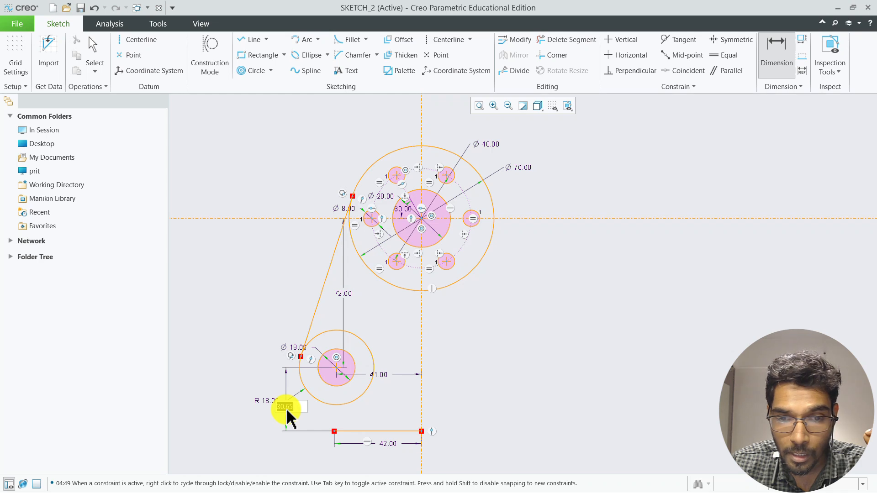
type("30")
key("Return")
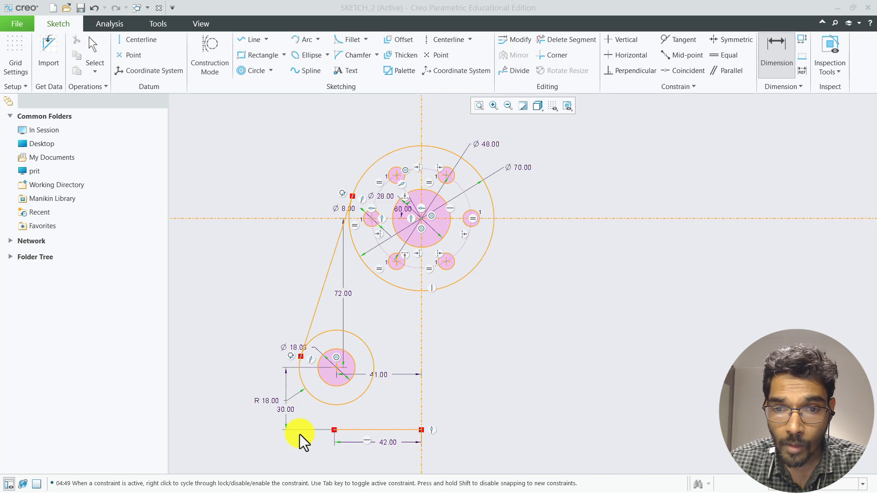
Check in the reference drawing how the base's left side joins the lower-left R18 arc
key("alt+Tab")
key("alt+Tab")
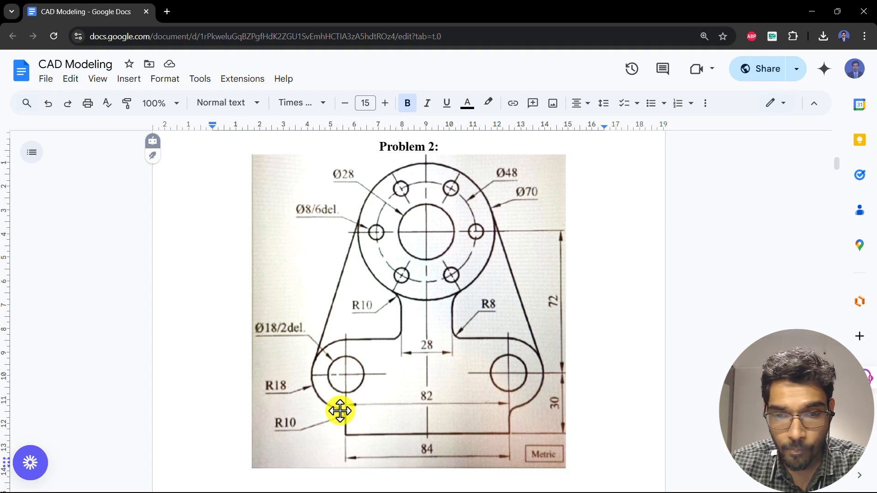
key("alt+Tab")
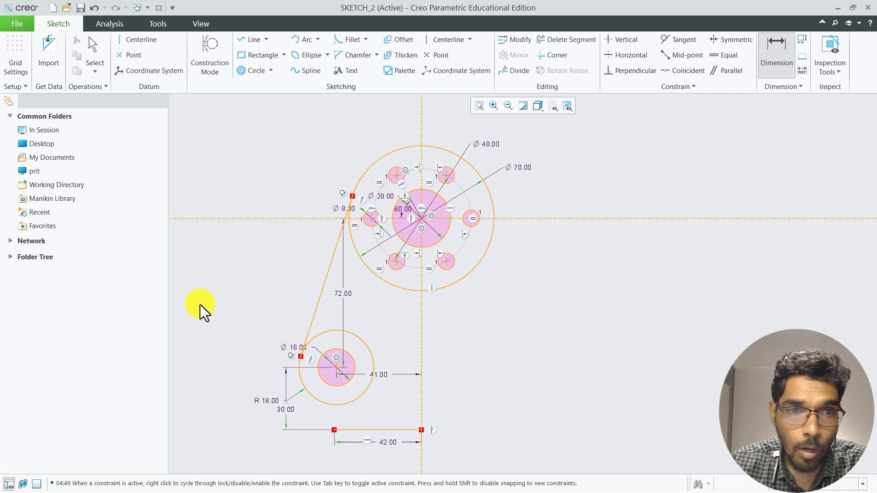
Sketch a vertical line from the base line's free end up to the lower-left lug's R18 circle
left_click(246, 40)
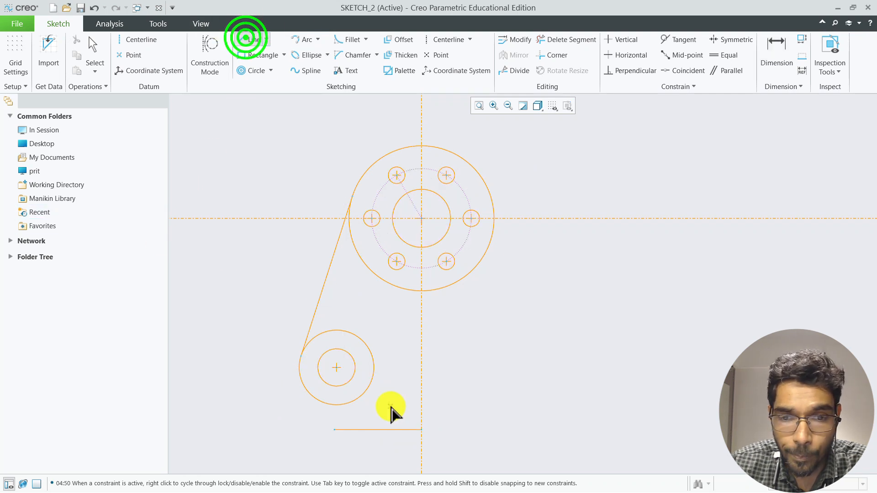
left_click(335, 429)
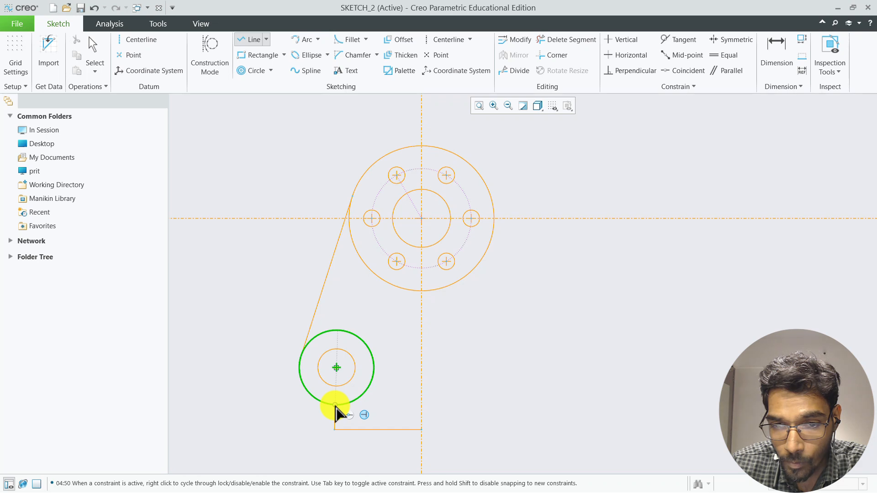
scroll(336, 413, "up", 8)
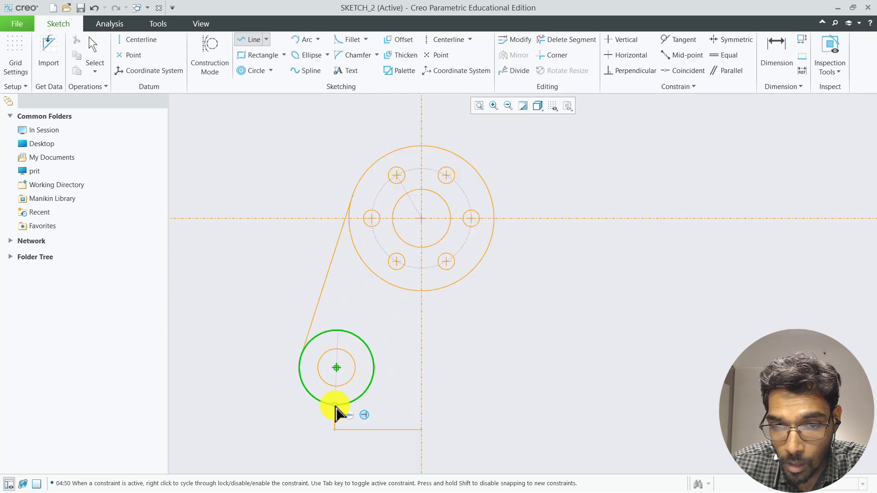
scroll(337, 411, "up", 3)
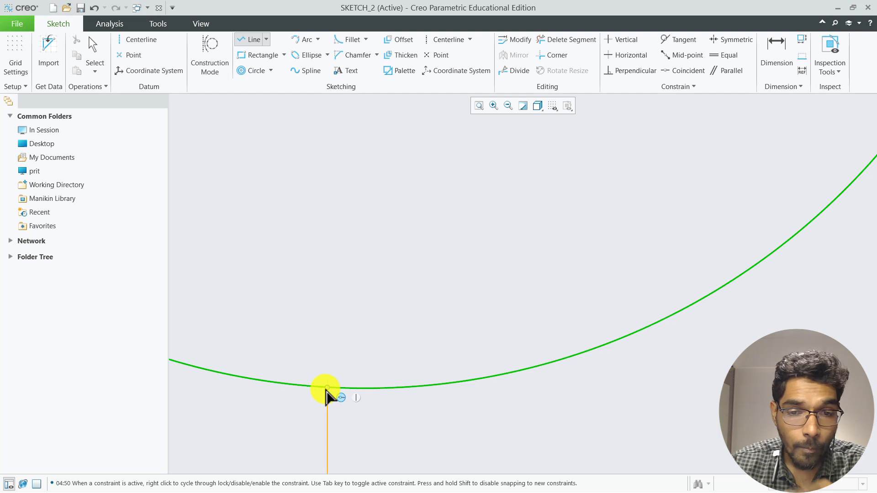
left_click(326, 389)
middle_click(325, 390)
scroll(340, 368, "down", 6)
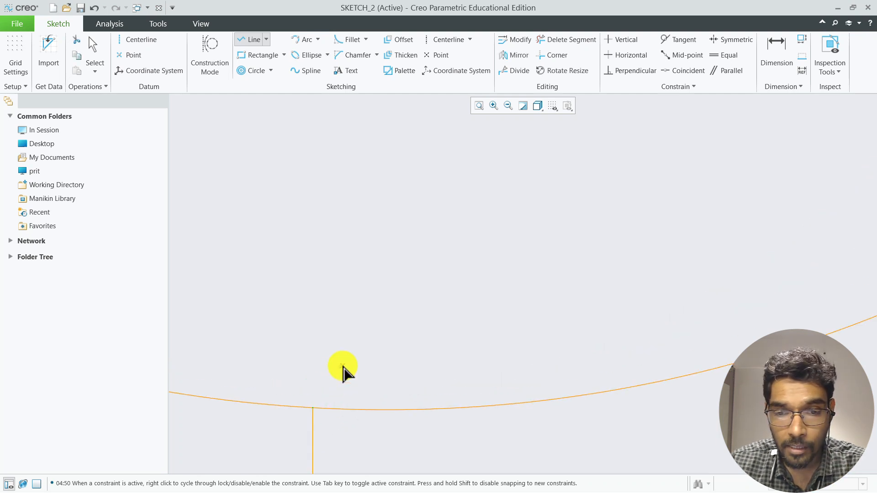
scroll(340, 368, "up", 5)
scroll(340, 368, "up", 8)
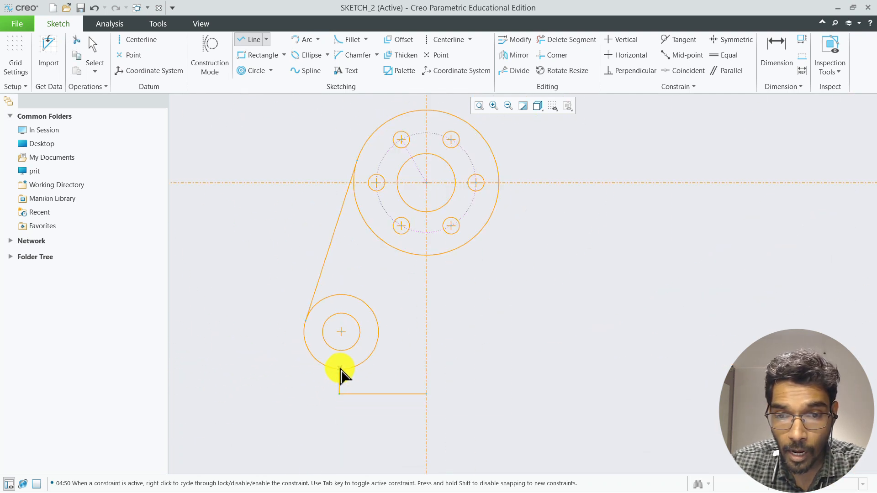
middle_click(342, 372)
scroll(332, 386, "down", 8)
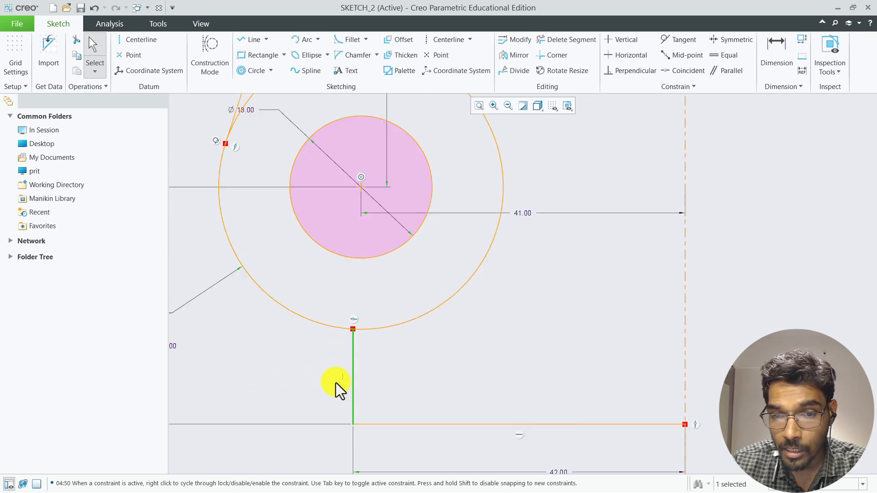
scroll(334, 380, "down", 2)
scroll(334, 379, "up", 7)
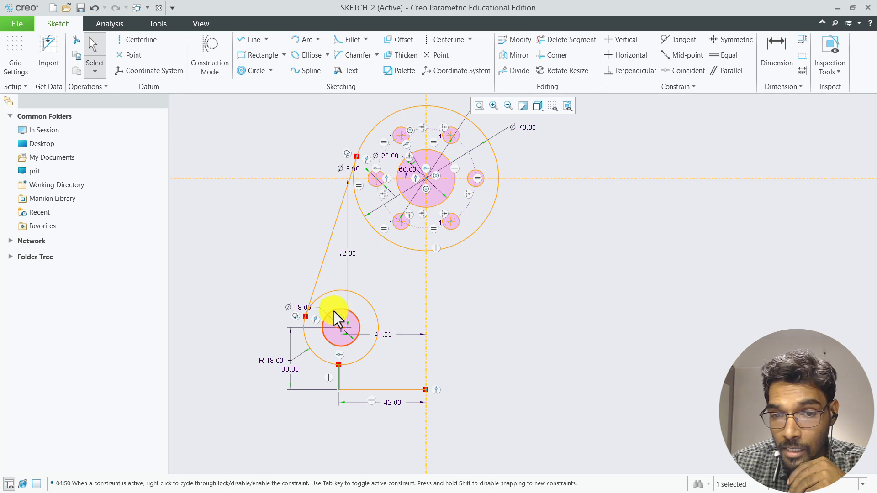
Check the neck in the reference drawing and sketch a tangent horizontal line about 26.33 long from the R18 circle's top, then vertically up to the Ø70 circle
key("alt+Tab")
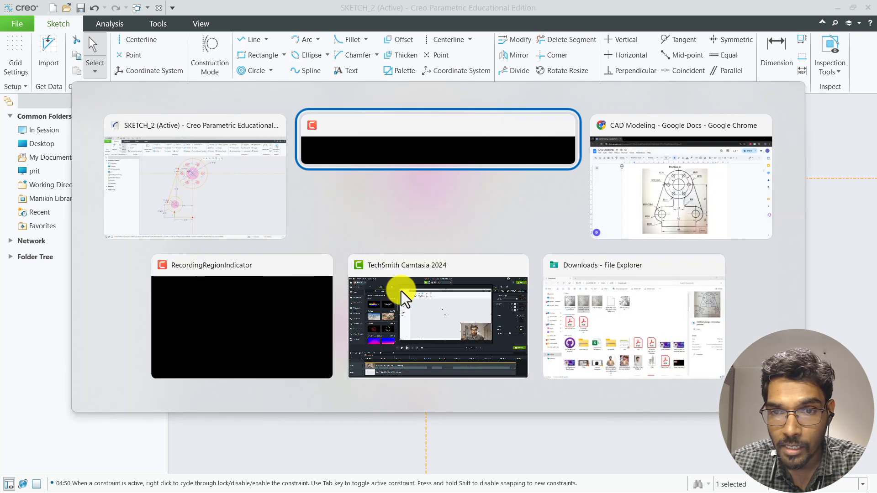
key("alt+Tab")
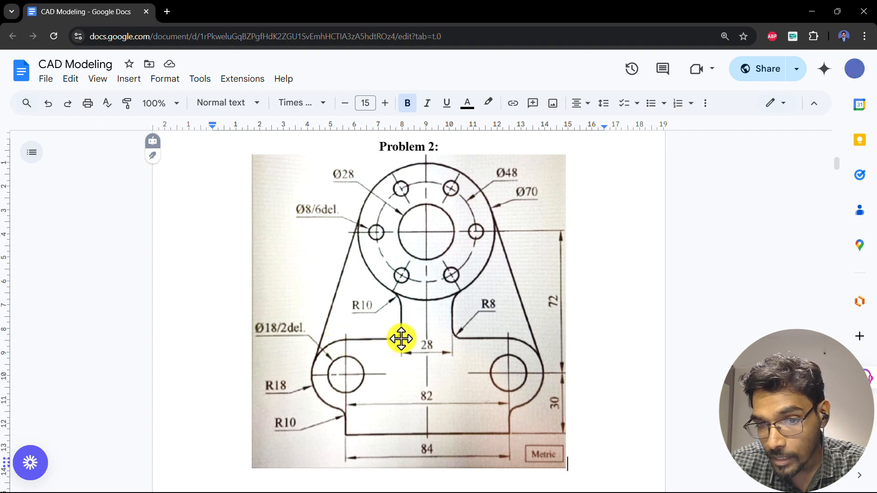
key("alt+Tab")
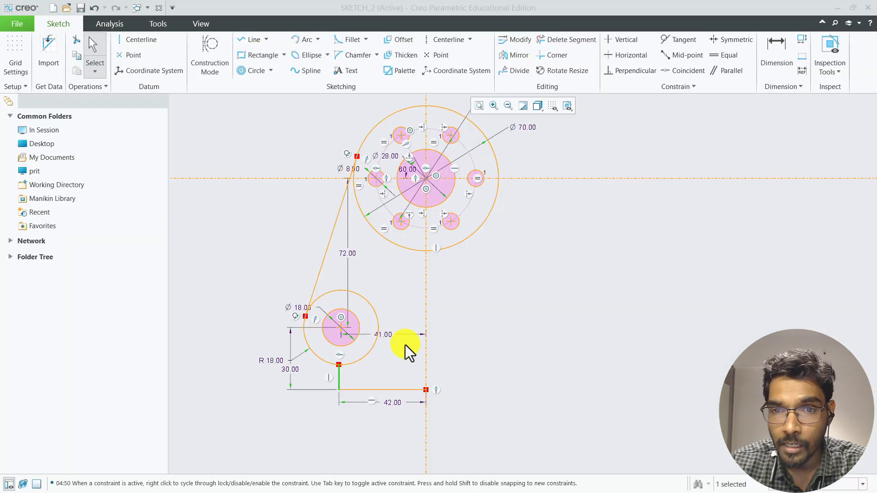
left_click(249, 38)
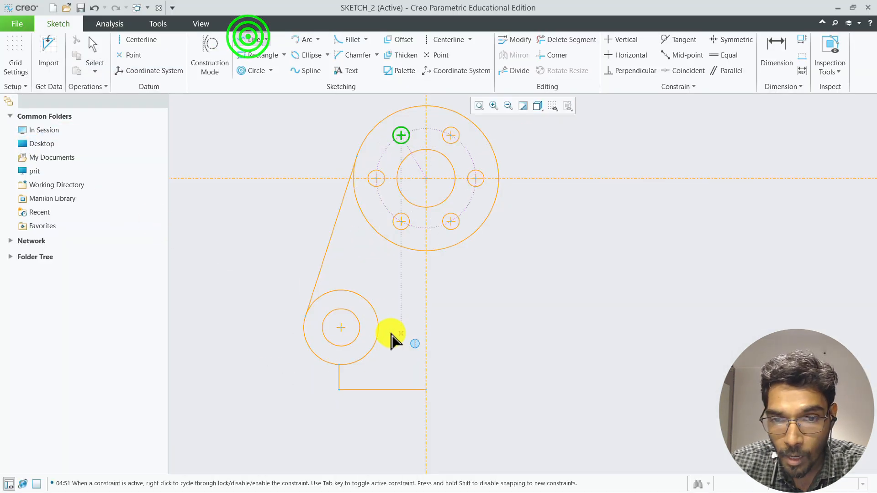
left_click(342, 290)
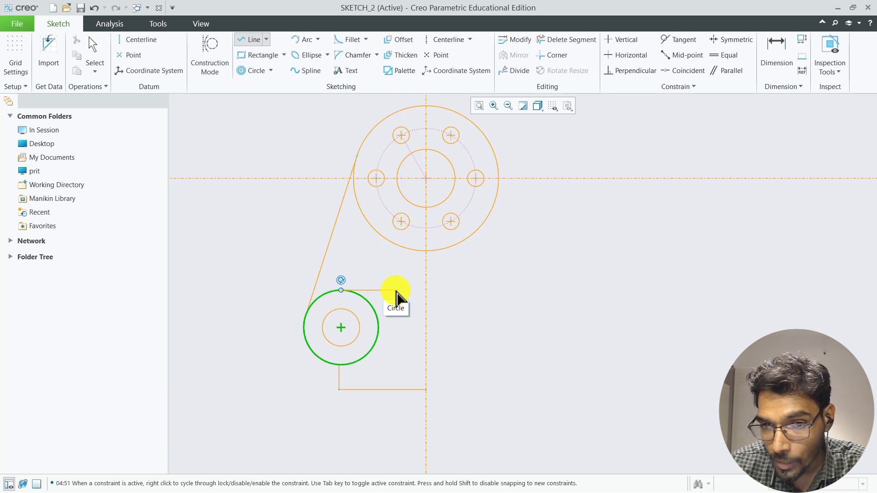
left_click(396, 294)
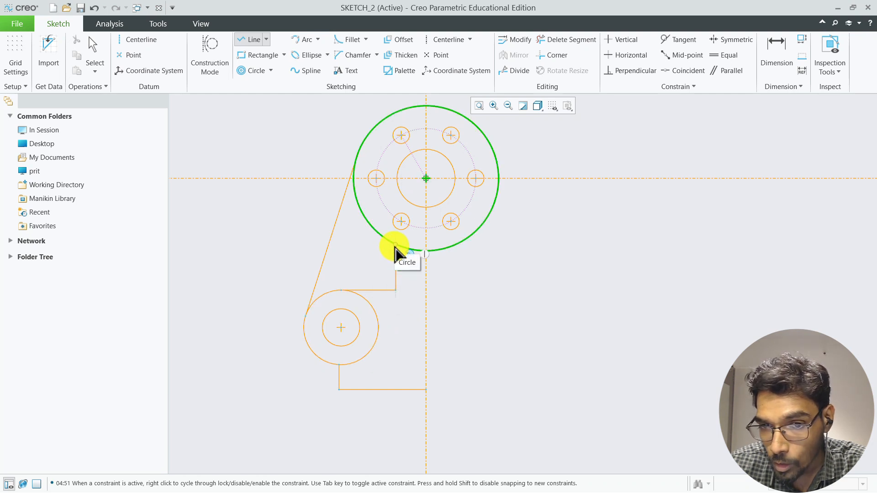
left_click(395, 247)
middle_click(394, 247)
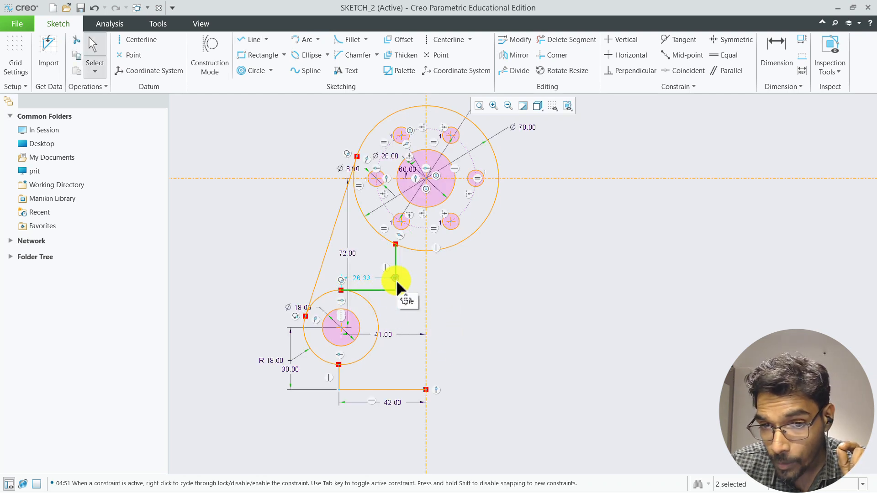
Check the neck width in the reference drawing and dimension the neck's vertical line to the vertical centreline as 28/2
key("alt+Tab")
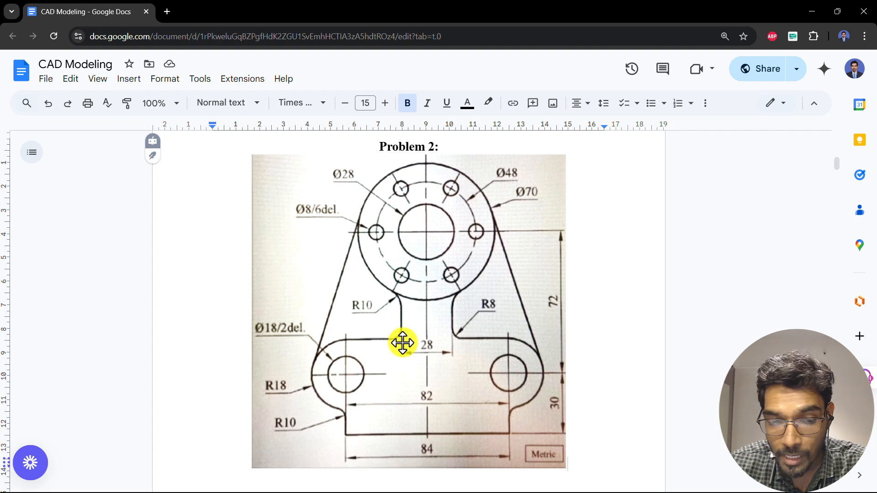
key("alt+Tab")
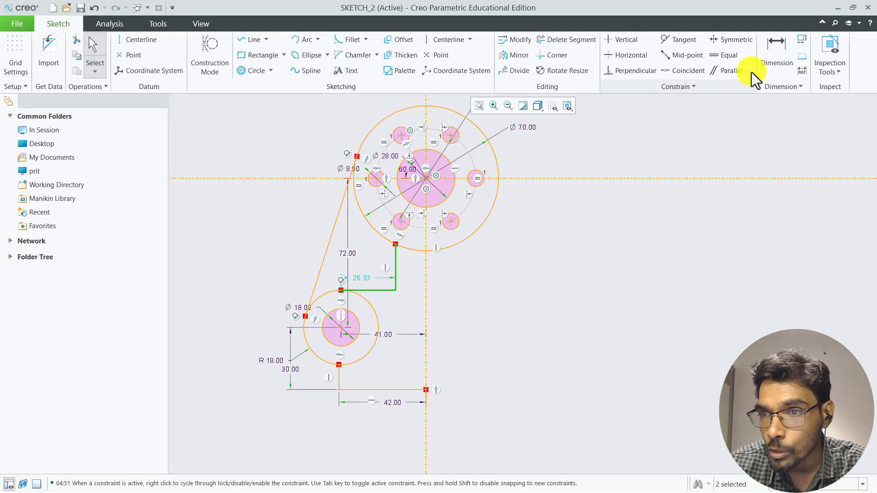
left_click(785, 55)
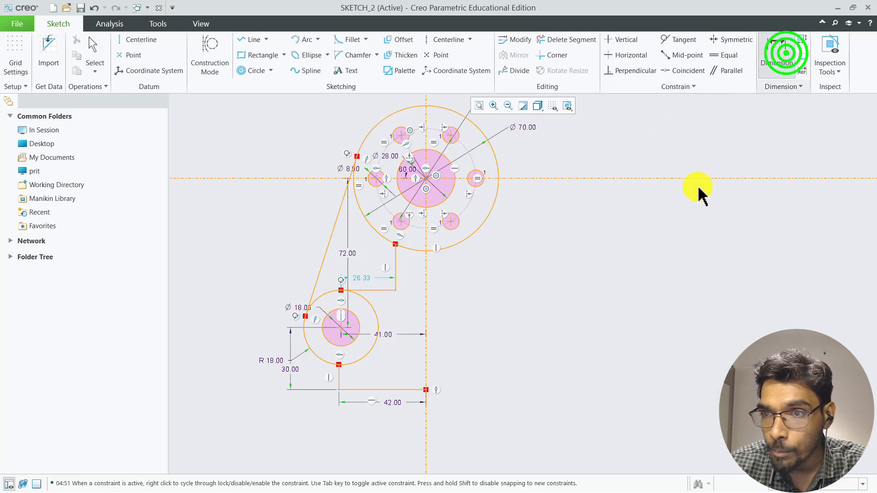
left_click(424, 277)
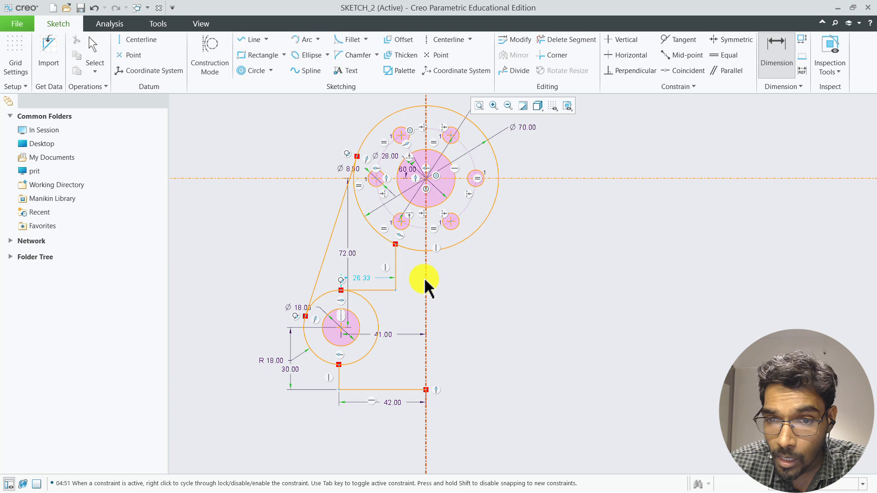
left_click(395, 261)
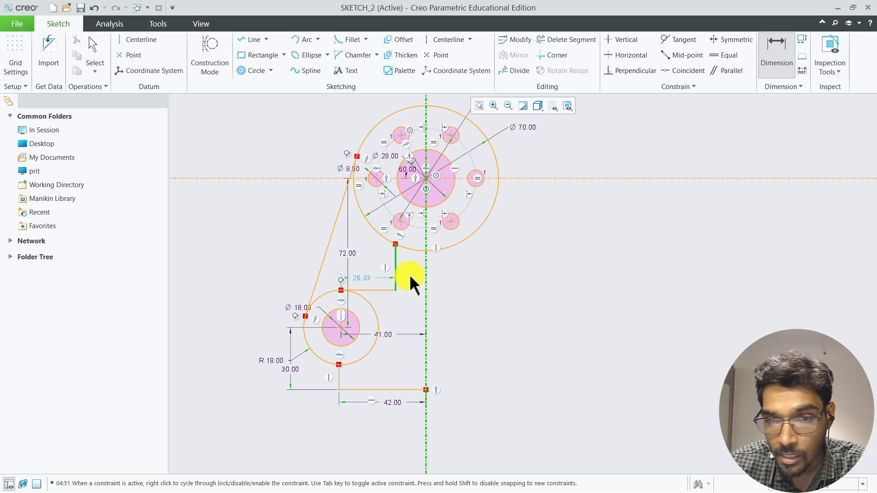
middle_click(409, 274)
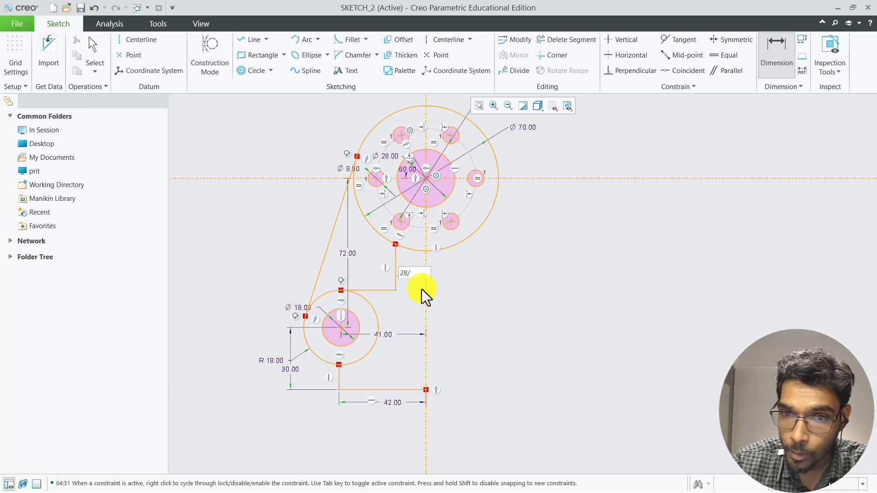
key("Return")
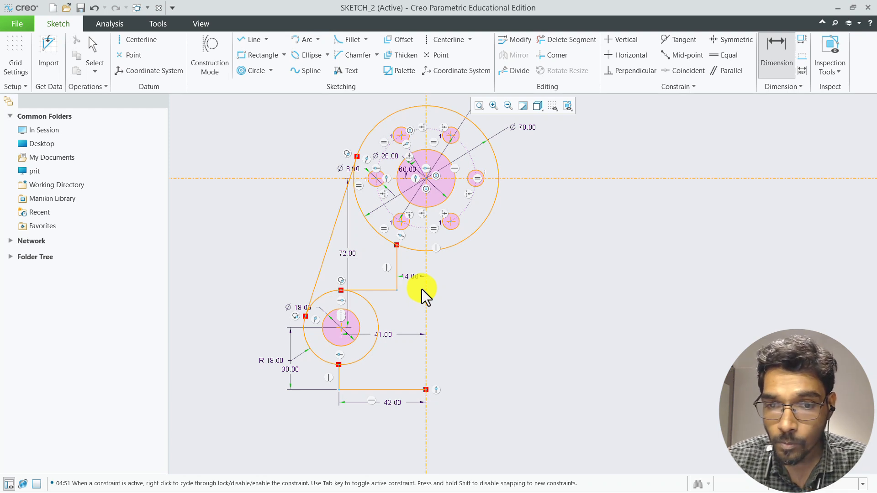
middle_click(428, 311)
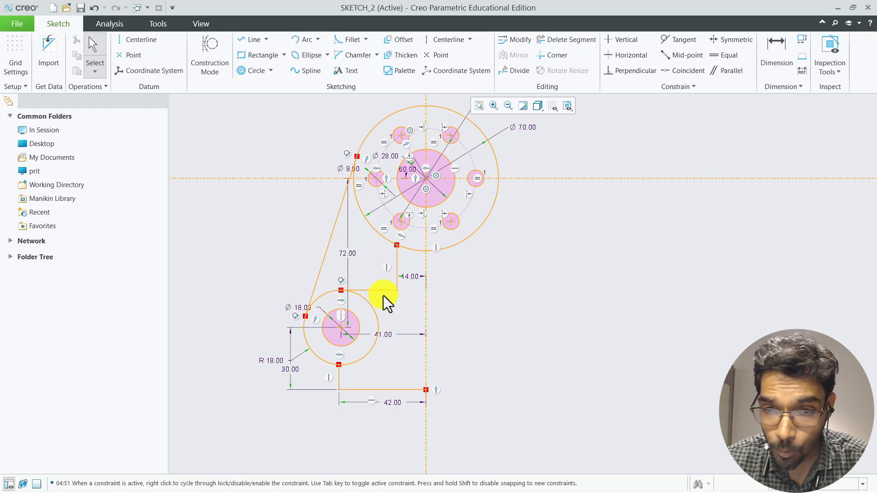
Check the corner radii in the reference drawing and fillet the short vertical base side with the R18 circle, radius about 4.88
key("alt+Tab")
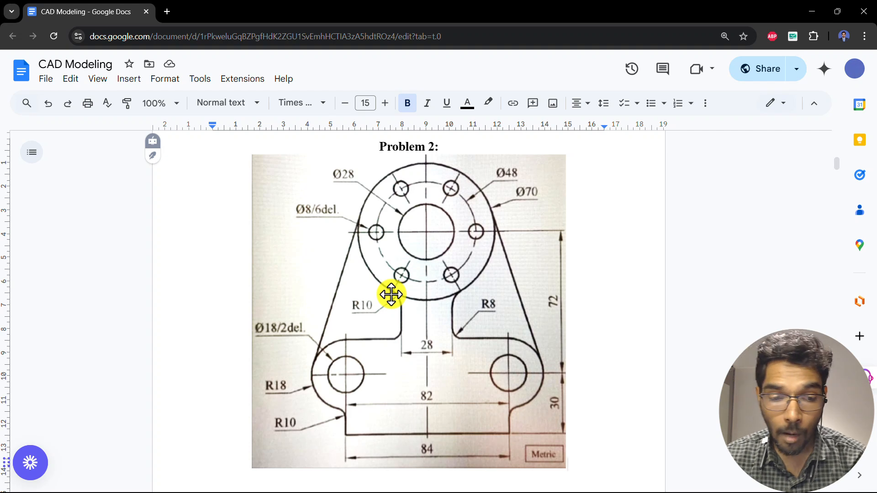
key("alt+Tab")
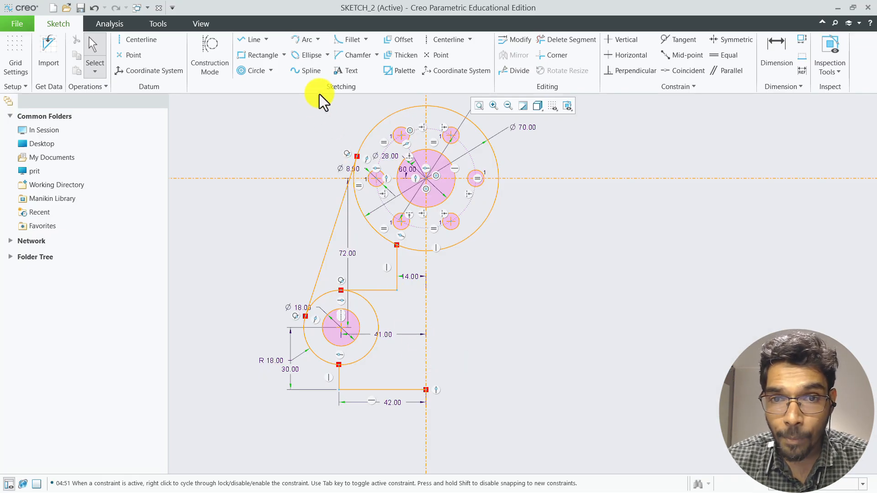
left_click(348, 40)
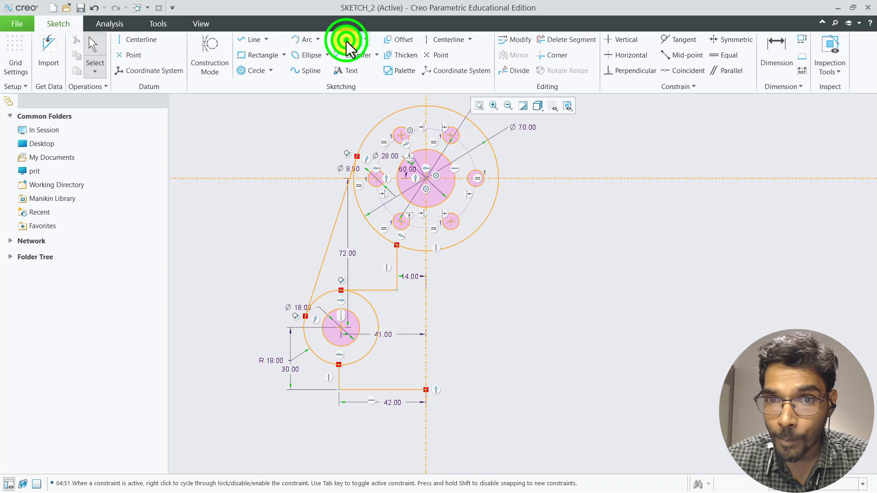
scroll(328, 382, "down", 3)
scroll(328, 381, "down", 2)
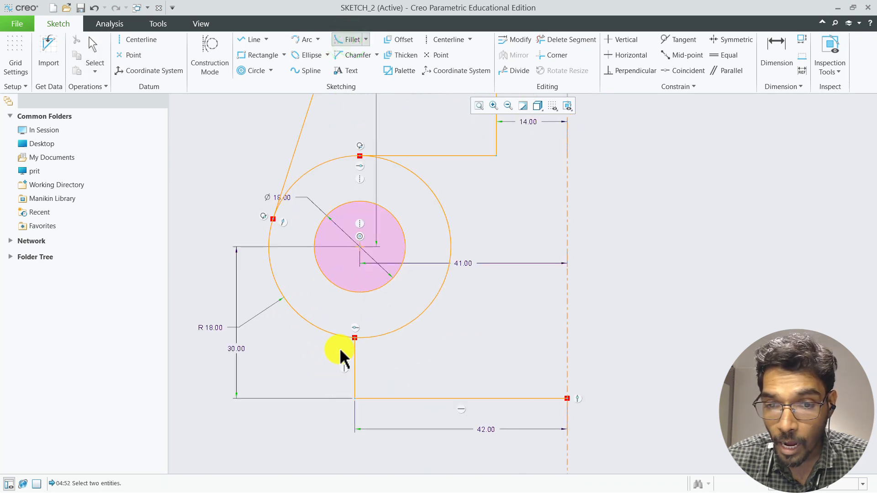
scroll(341, 359, "up", 1)
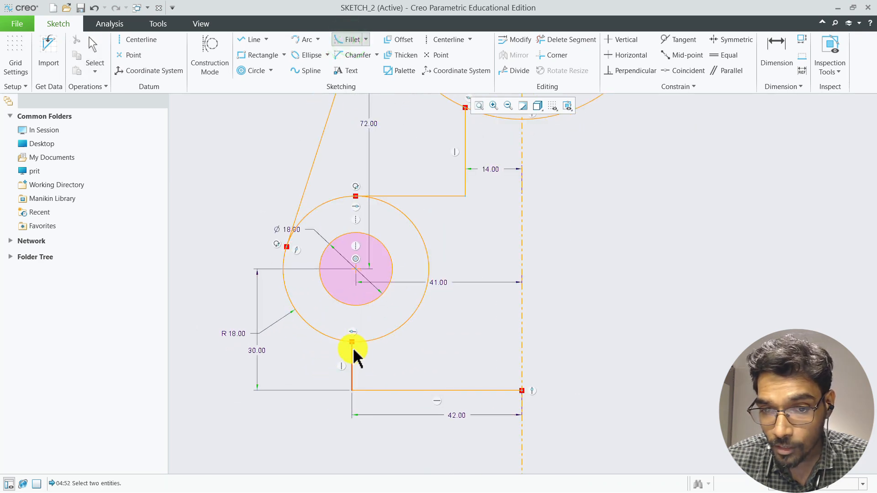
left_click(350, 361)
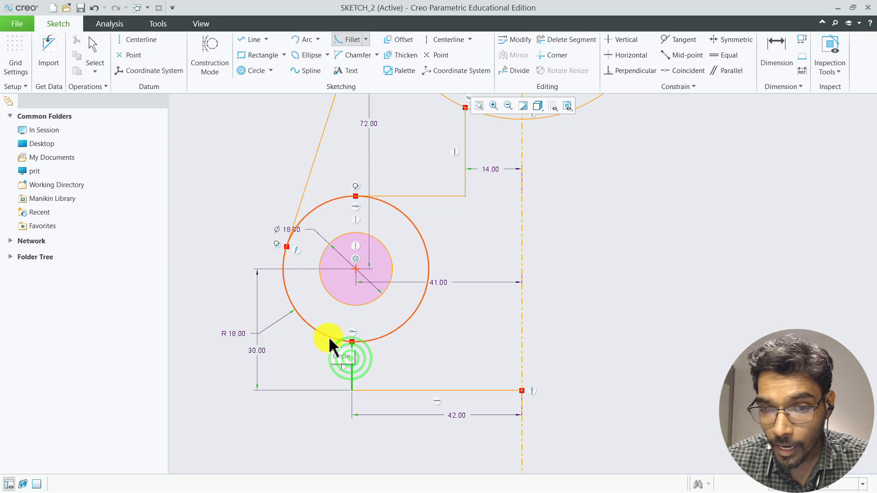
left_click(329, 338)
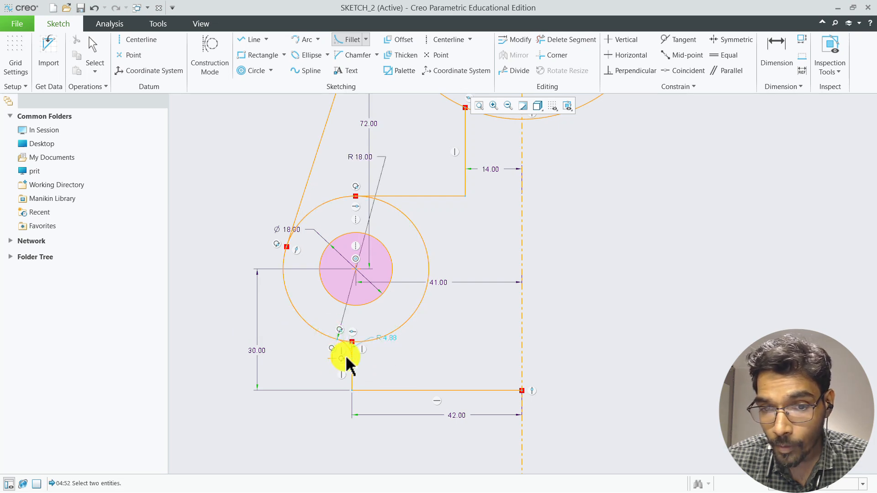
scroll(346, 355, "down", 2)
scroll(347, 352, "down", 3)
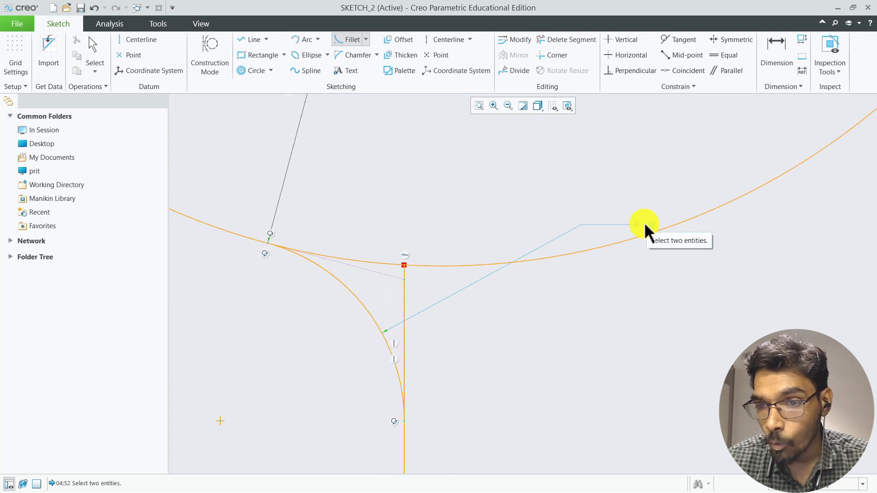
Check the lower fillet's radius in the reference drawing and set the fillet between base side and R18 circle to 10
key("alt+Tab")
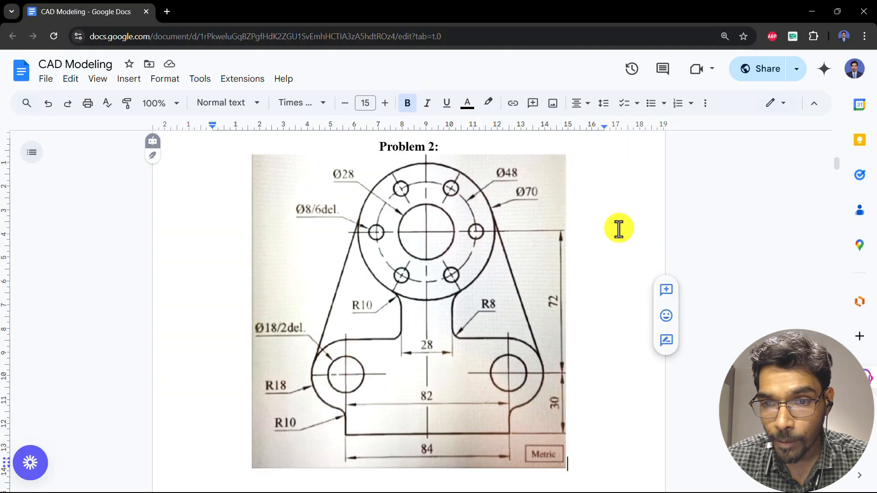
key("alt+Tab")
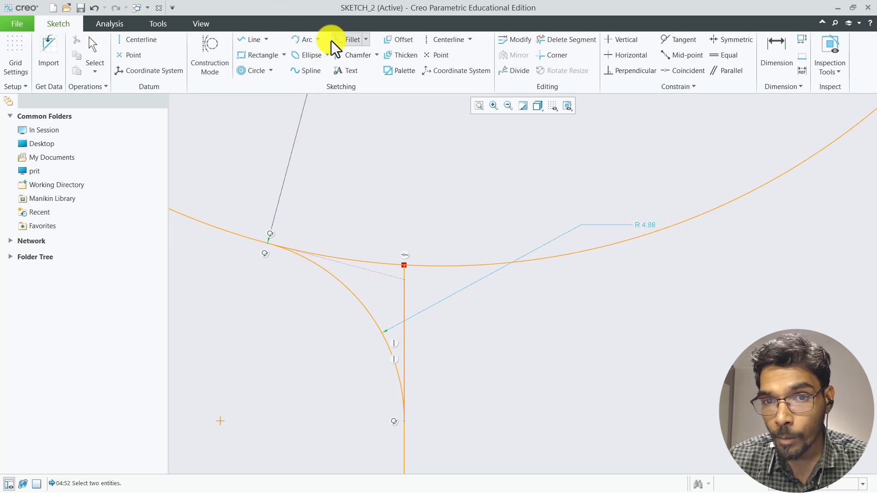
middle_click(645, 223)
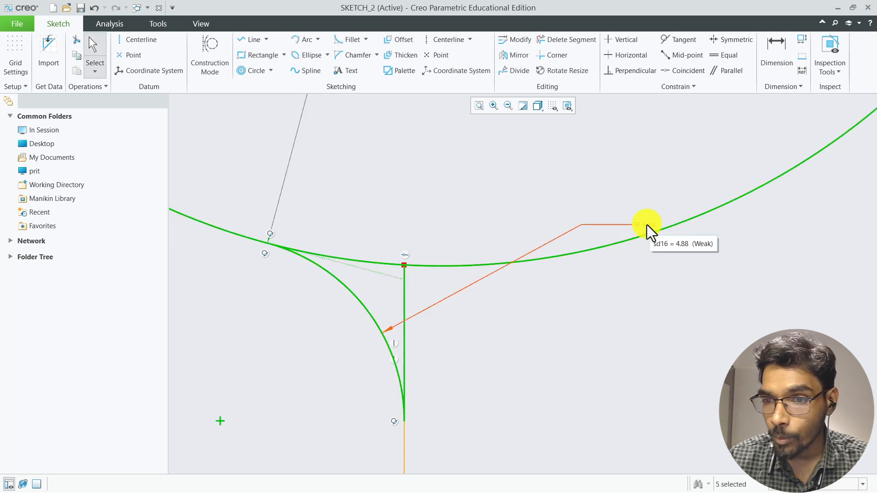
double_click(647, 225)
type("10")
key("Return")
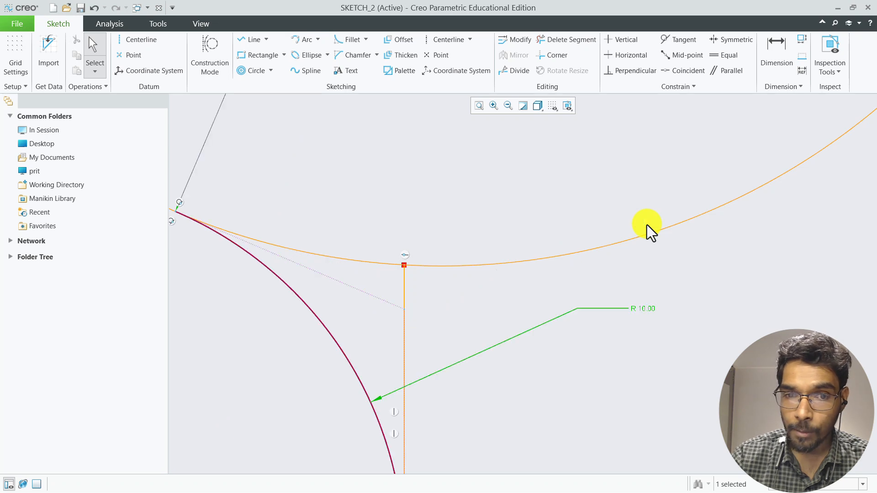
Check the neck corner's radius in the reference drawing and fillet the neck's vertical line with the horizontal line, radius about 3.57
scroll(403, 294, "up", 4)
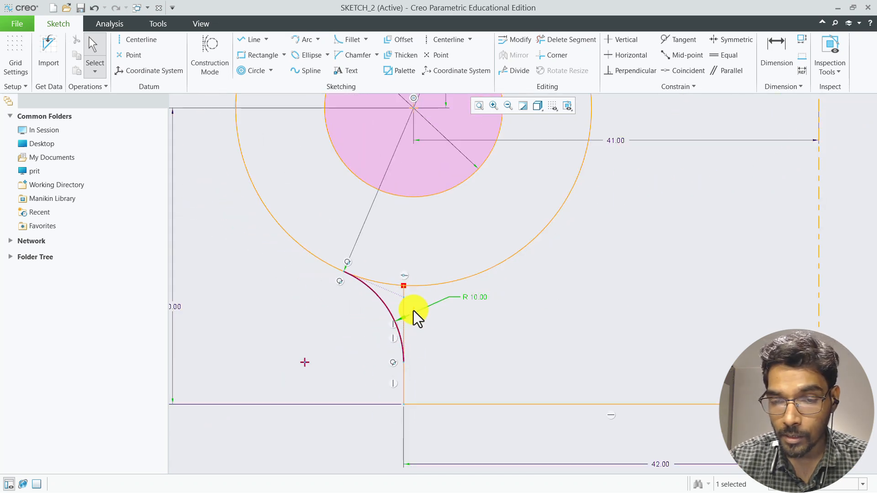
scroll(392, 338, "down", 1)
scroll(393, 339, "up", 3)
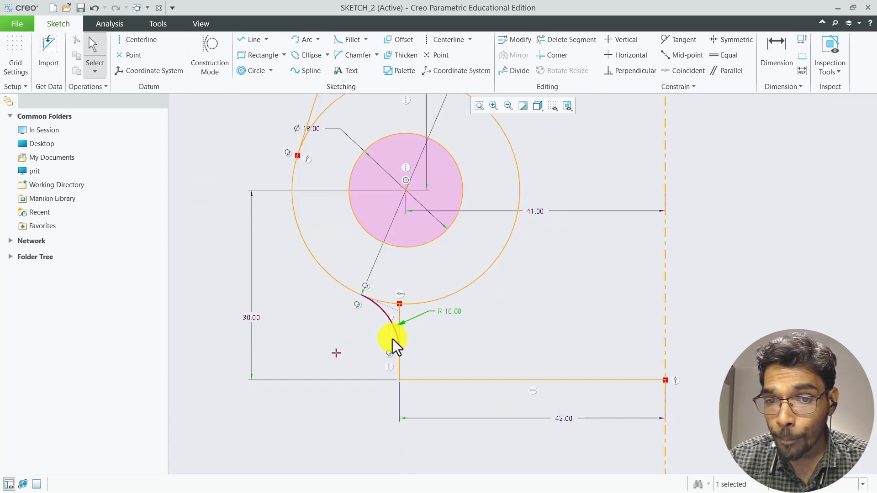
scroll(411, 201, "down", 1)
scroll(414, 196, "down", 1)
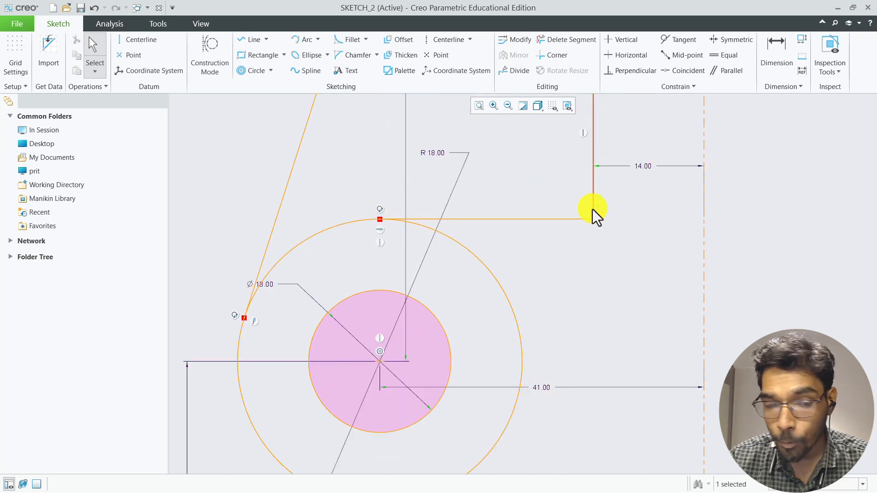
key("super+Tab")
left_click(465, 219)
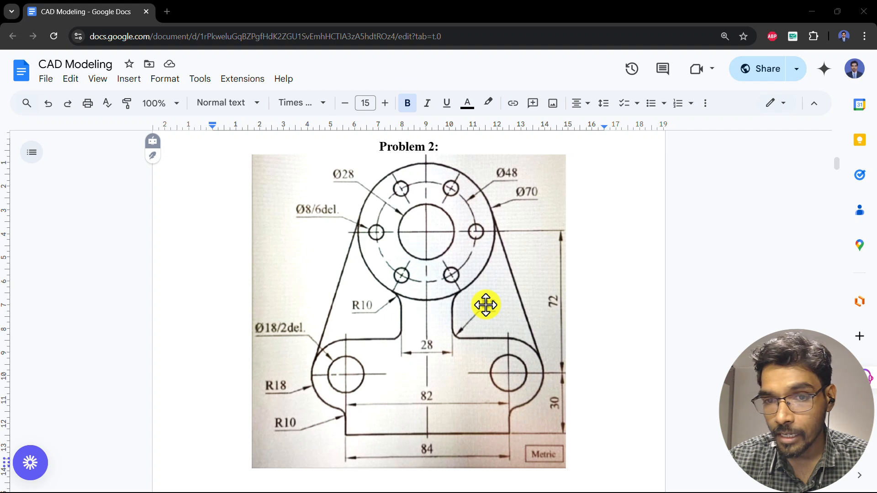
key("alt+Tab")
left_click(346, 39)
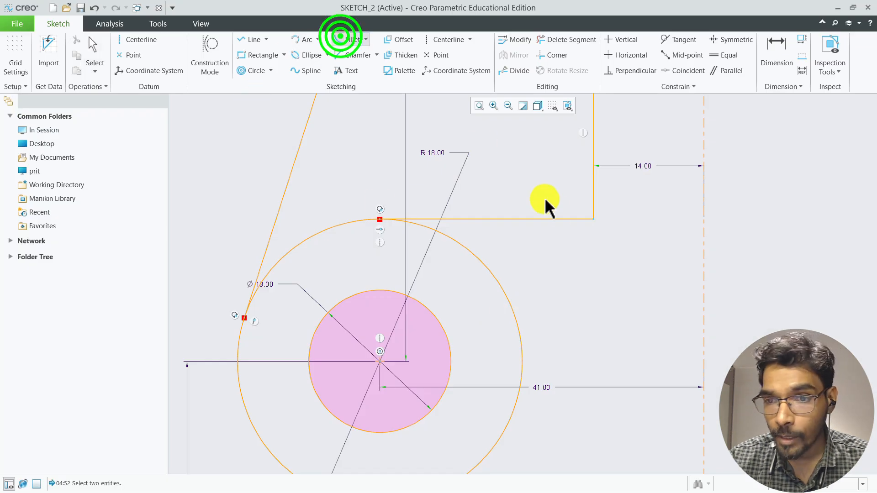
left_click(565, 217)
left_click(592, 183)
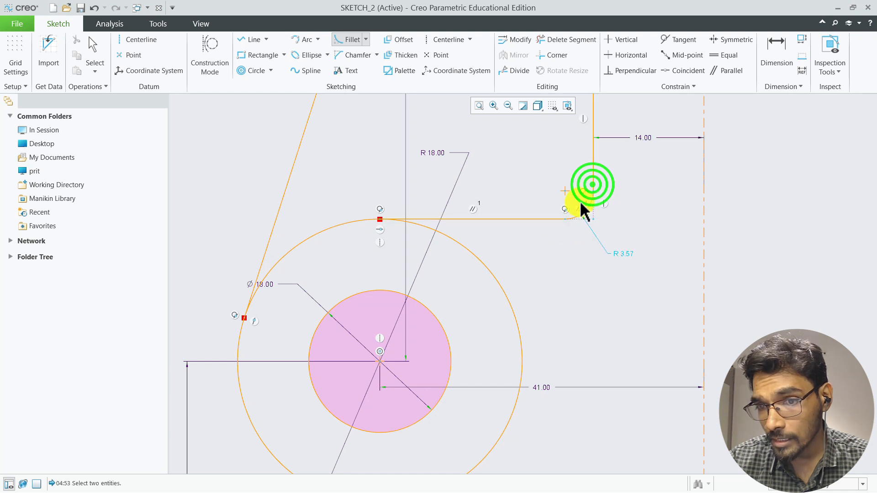
middle_click(627, 256)
Set the radius of the fillet between the neck's vertical and horizontal lines to 8
double_click(627, 255)
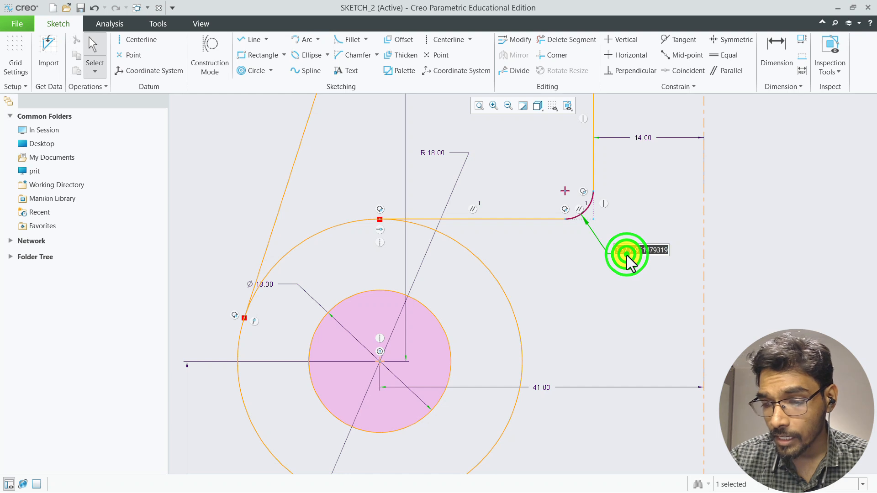
type("8")
key("Return")
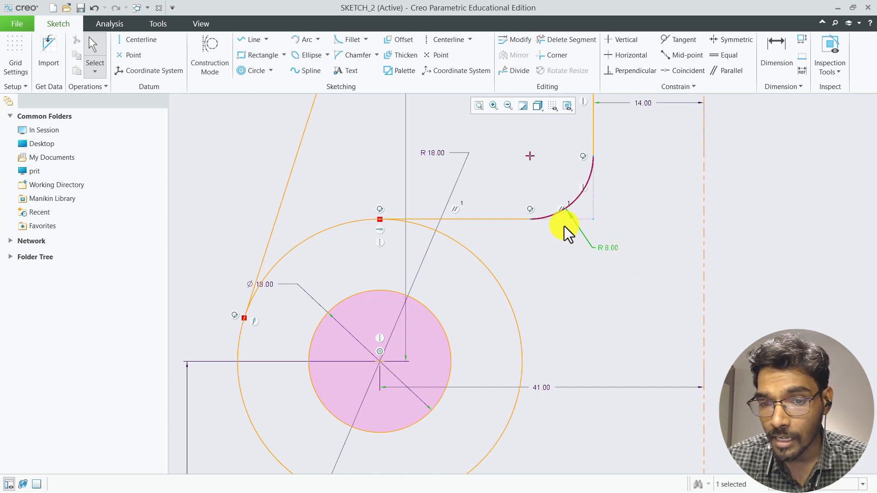
Examine the neck corner fillet and the lower fillet at the R18 circle, including the construction lines at their corners
scroll(564, 226, "down", 4)
scroll(594, 204, "up", 3)
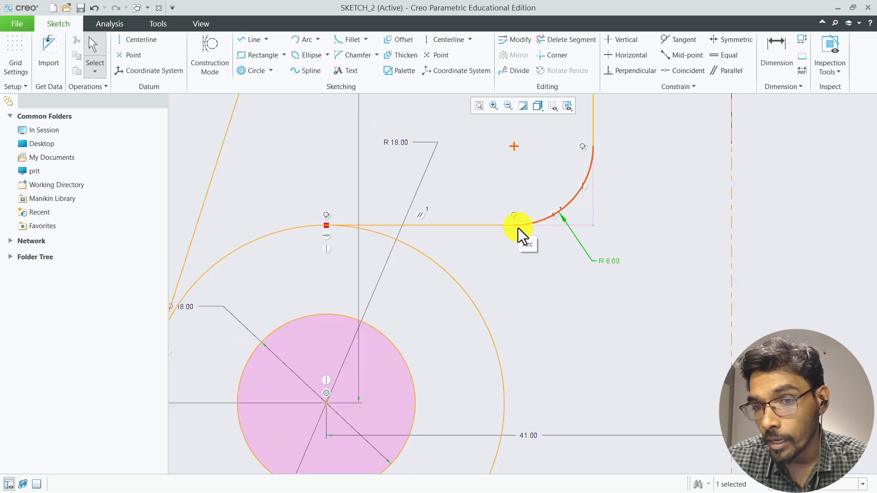
scroll(509, 229, "up", 3)
scroll(509, 229, "down", 1)
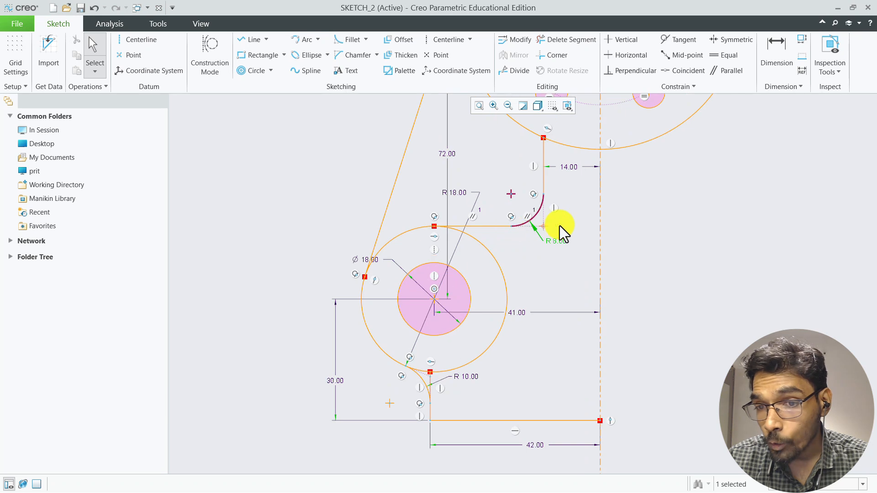
scroll(426, 387, "up", 5)
scroll(428, 386, "down", 8)
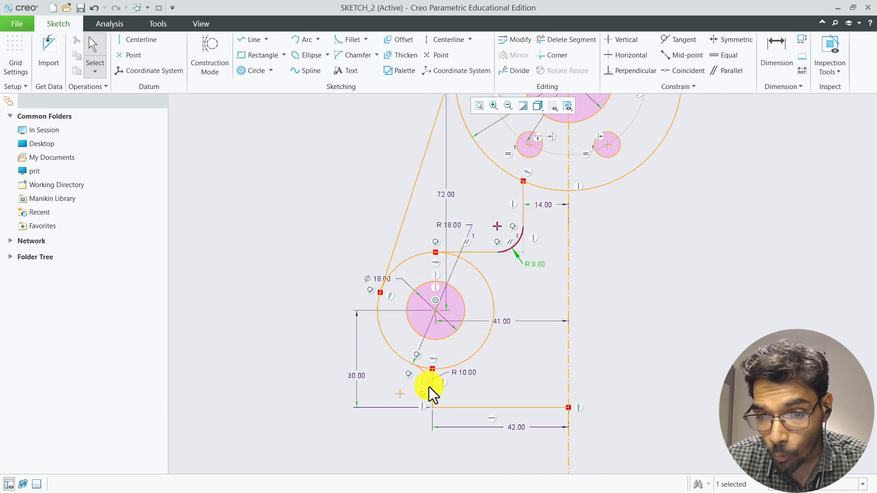
scroll(433, 371, "down", 2)
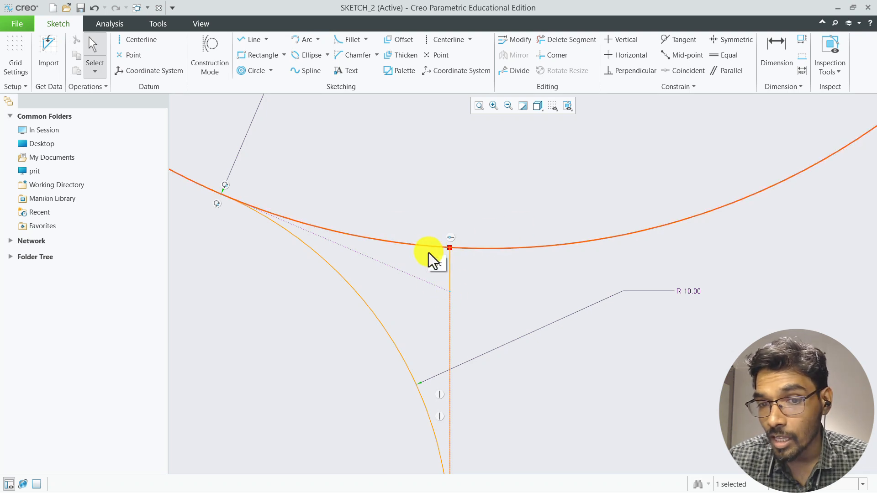
scroll(433, 279, "up", 6)
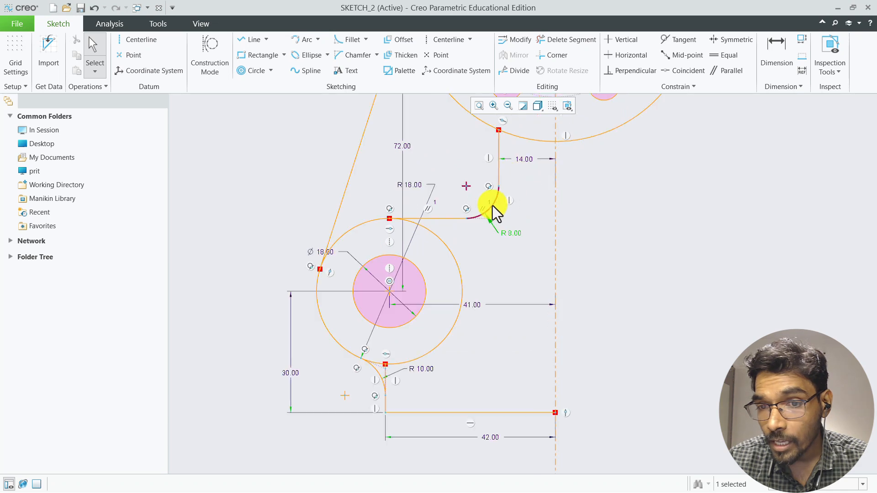
scroll(492, 207, "down", 4)
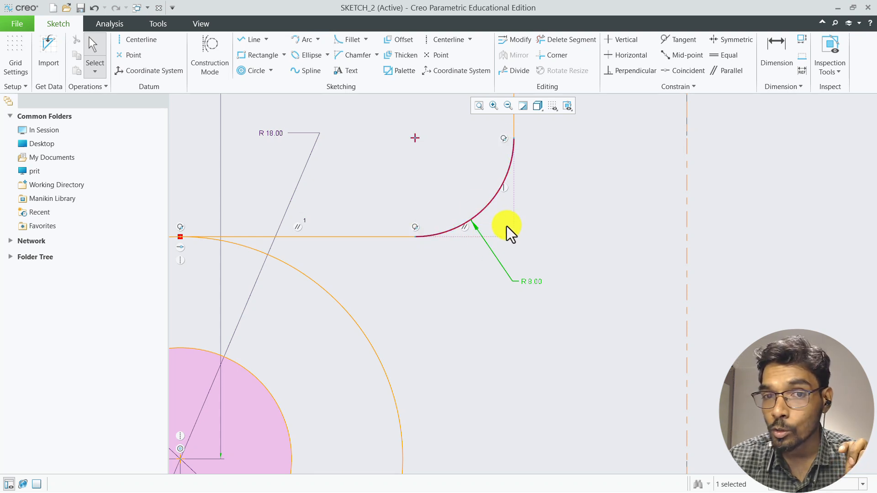
Add a Circular fillet between the neck's vertical line and the Ø70 circle, radius about 5.22
left_click(366, 40)
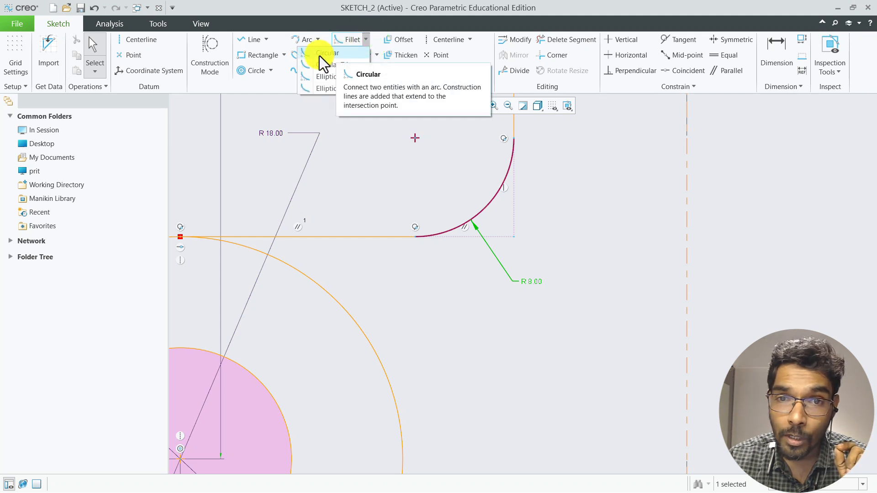
left_click(350, 55)
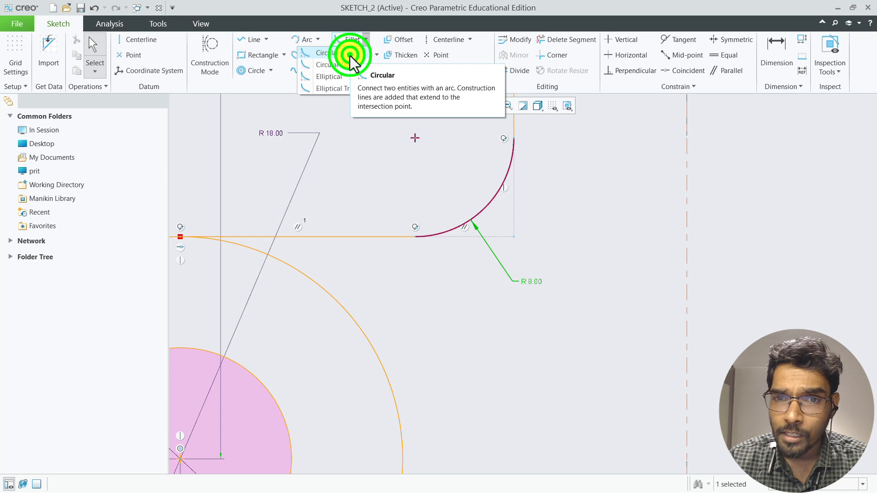
scroll(431, 210, "down", 5)
scroll(464, 178, "up", 3)
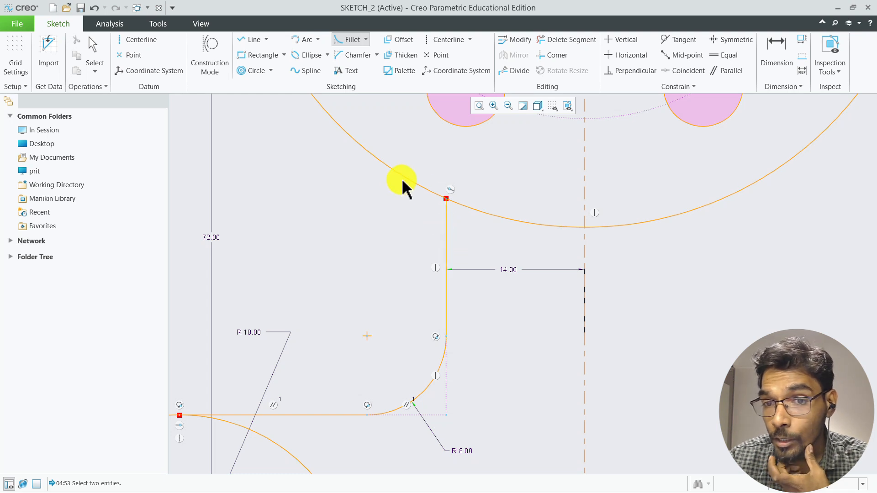
left_click(445, 229)
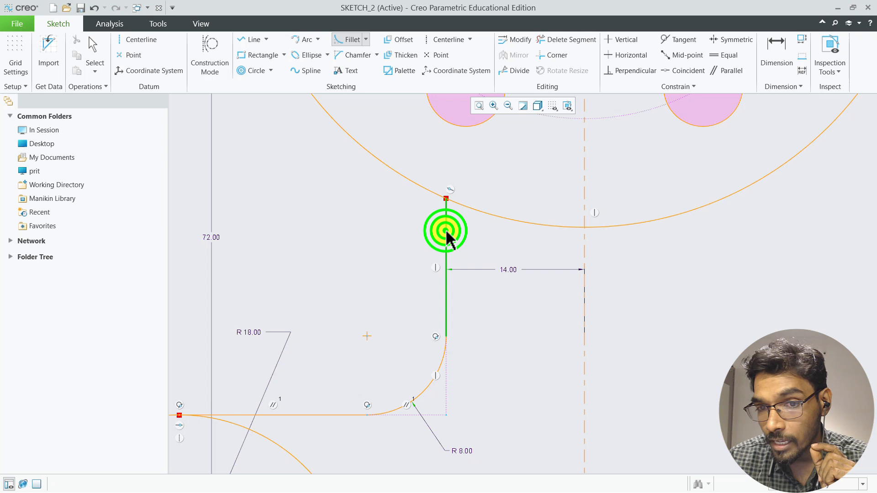
left_click(391, 173)
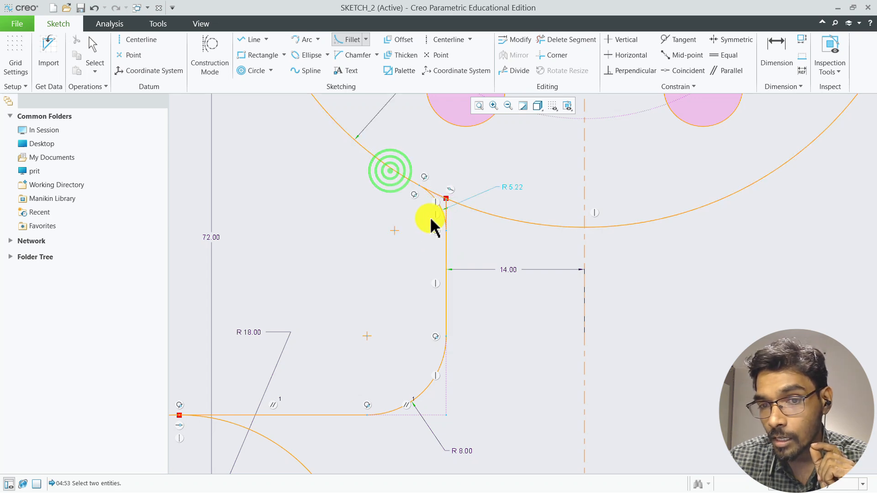
scroll(443, 209, "up", 3)
scroll(439, 209, "down", 5)
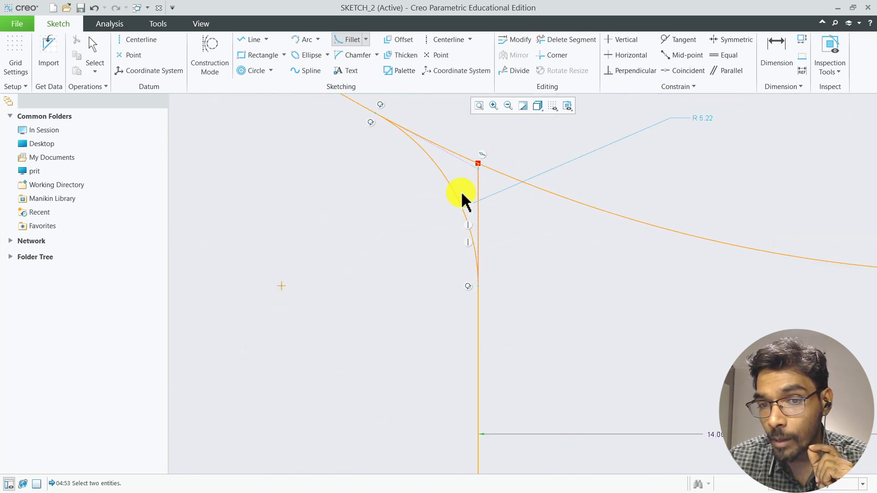
middle_click(485, 200)
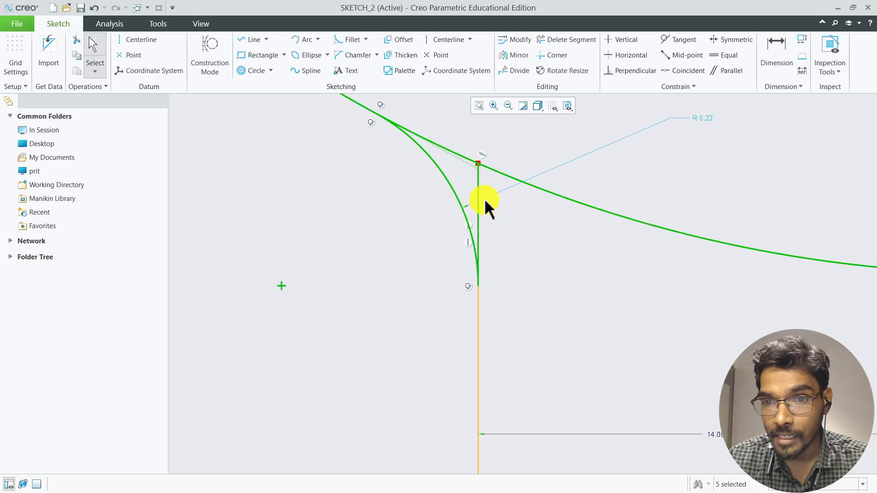
Set the radius of the fillet between the neck and the Ø70 circle to 10
double_click(704, 120)
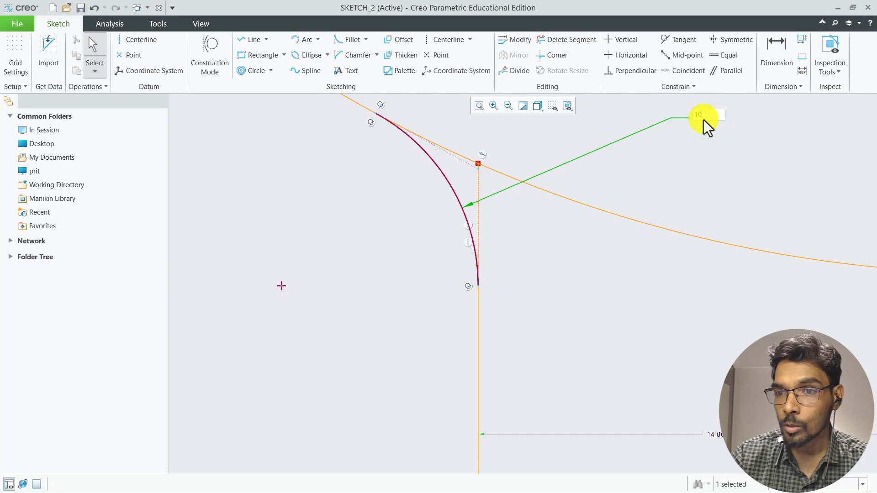
type("10")
key("Return")
scroll(318, 200, "up", 3)
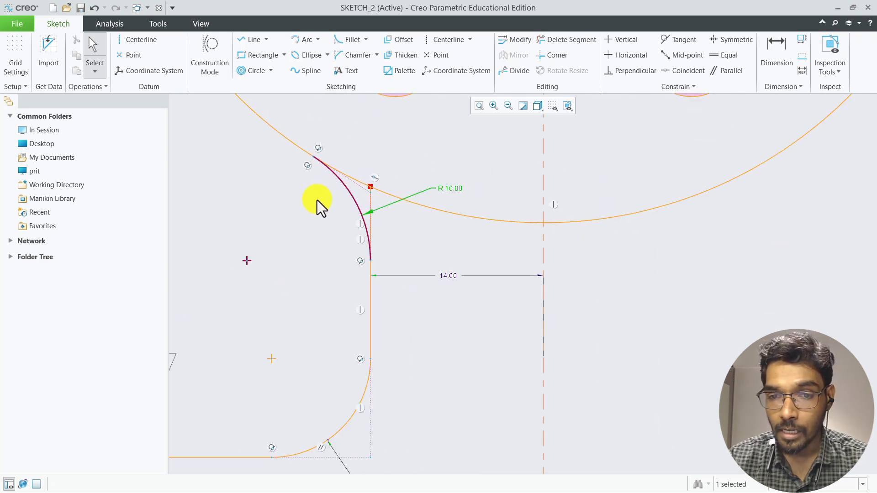
Compare the filleted left half of the sketch with the reference drawing, especially the outline around the R18 circle
scroll(317, 200, "up", 3)
scroll(454, 251, "down", 2)
scroll(457, 248, "up", 4)
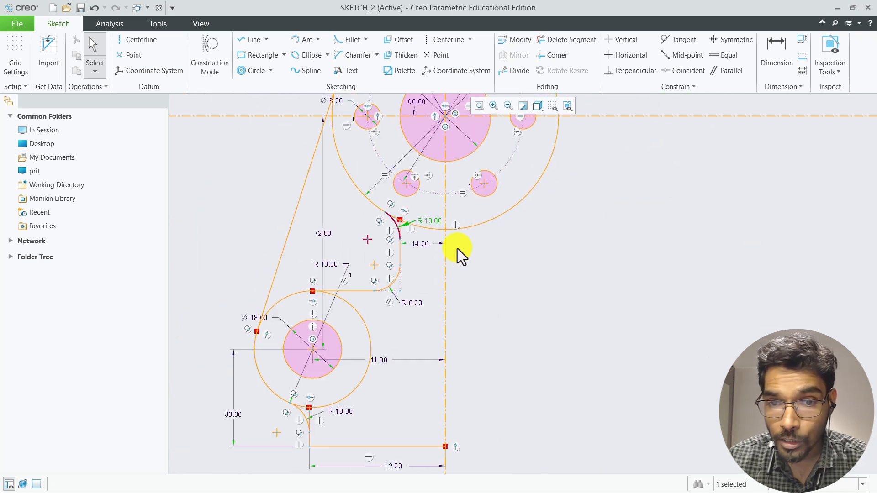
scroll(348, 391, "down", 2)
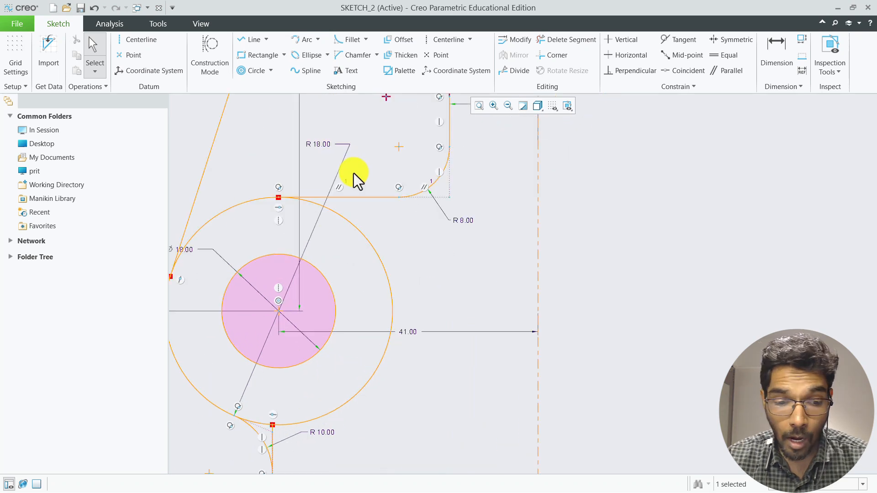
key("alt+Tab")
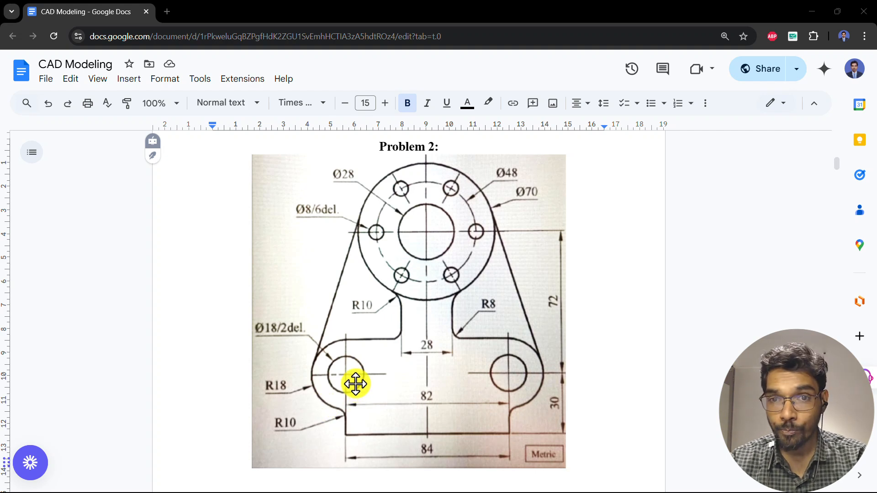
key("alt+Tab")
scroll(461, 366, "up", 2)
scroll(462, 364, "down", 3)
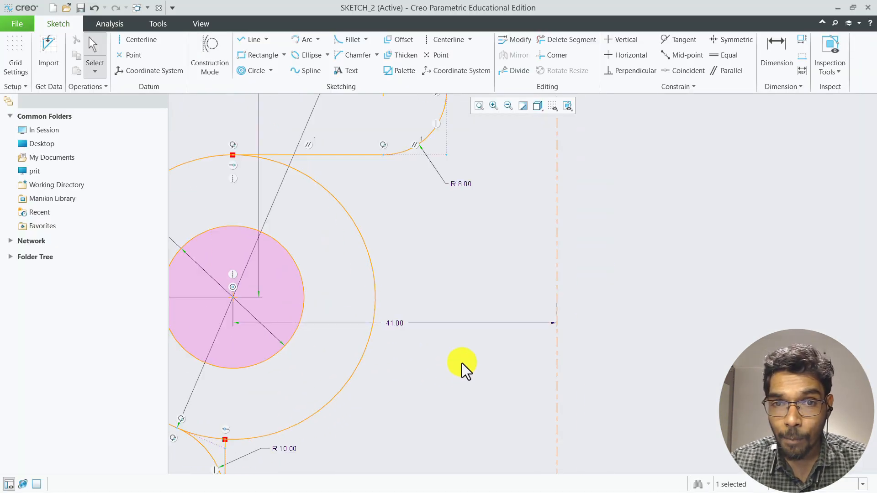
Trim away the R18 circle's inner arc between the neck's horizontal line and the vertical base side with Delete Segment
left_click(563, 42)
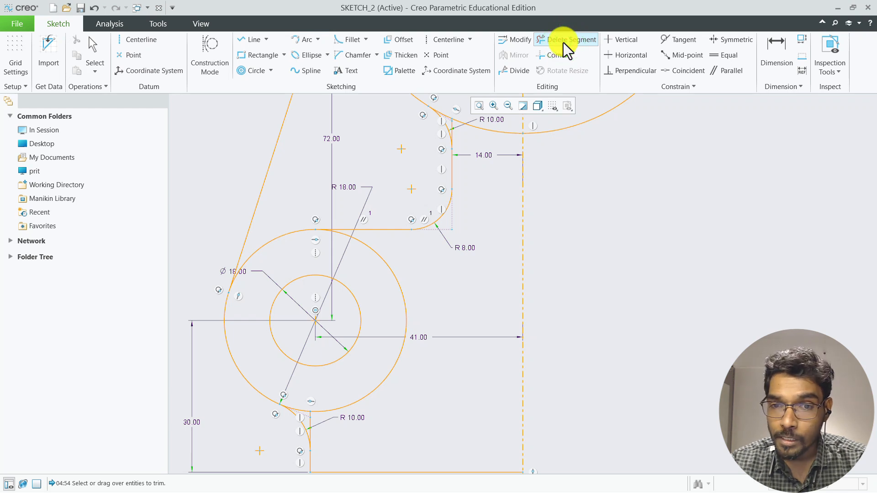
left_click(416, 280)
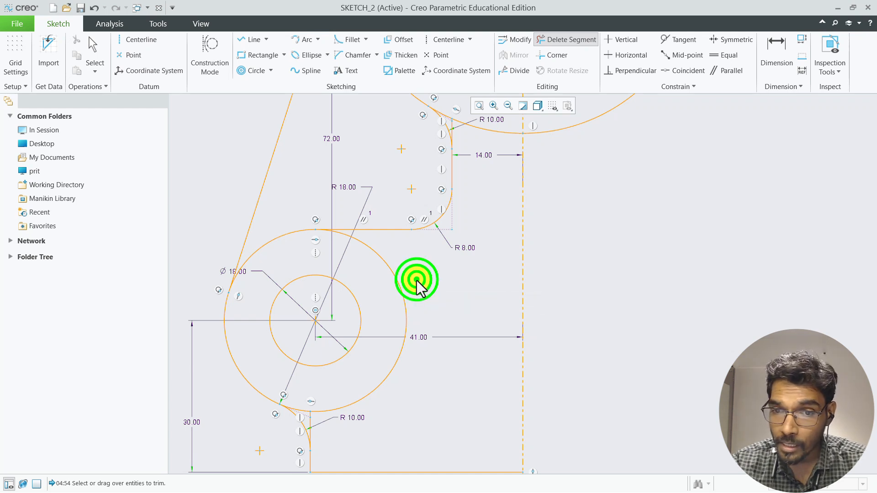
left_click(393, 281)
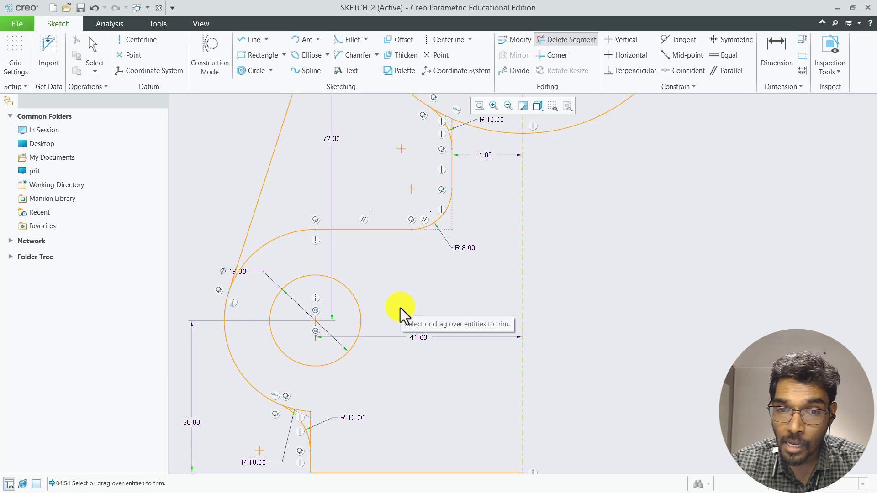
Trim the leftover R18 arc stub beyond the lower R10 fillet and the vertical base side's short piece above the fillet's construction corner
scroll(294, 441, "down", 3)
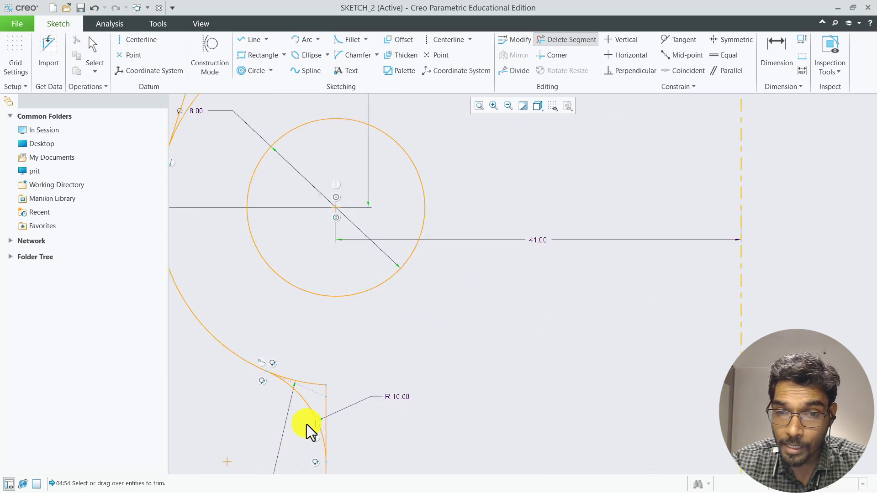
scroll(365, 361, "up", 5)
scroll(334, 390, "down", 8)
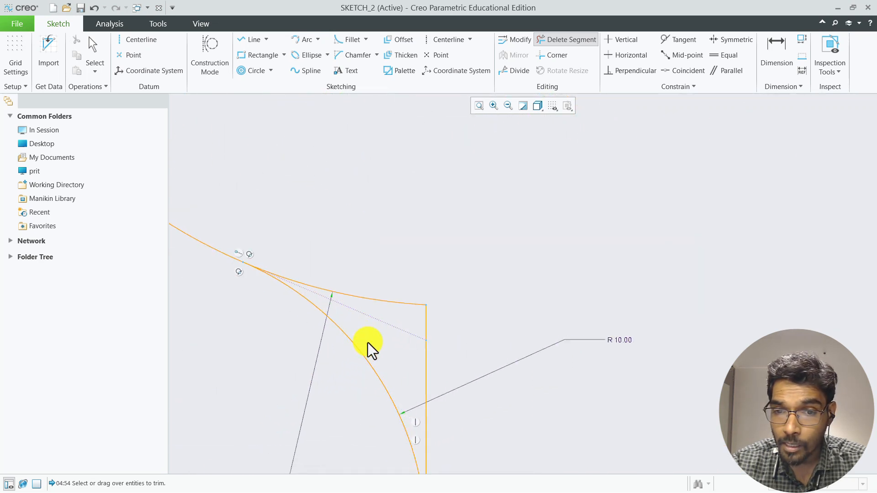
left_click(392, 266)
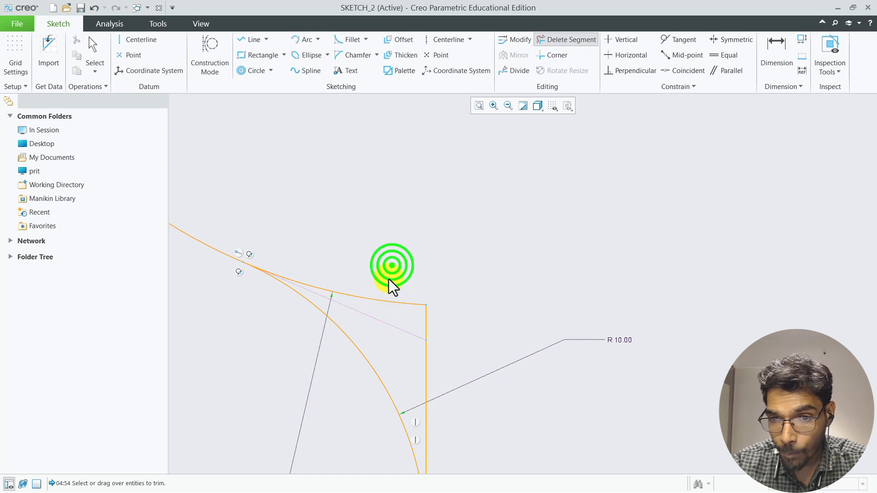
left_click_drag(389, 292, 389, 304)
left_click_drag(459, 321, 426, 325)
scroll(435, 310, "up", 2)
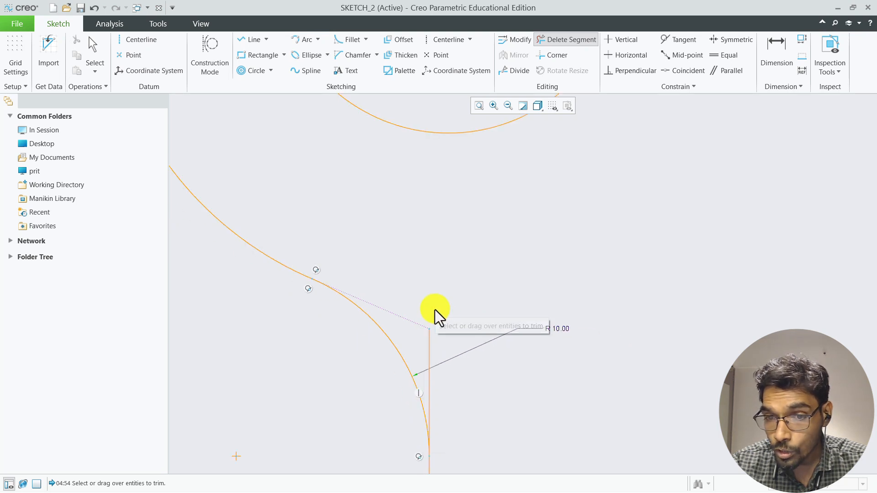
scroll(430, 361, "down", 2)
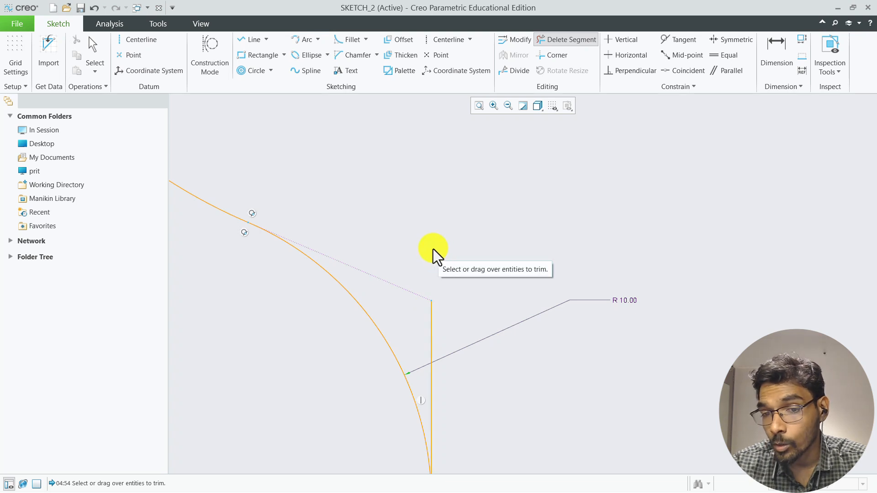
Trim the vertical base side's leftover piece between the lower R10 fillet's tangent point and its construction corner
scroll(432, 256, "up", 3)
scroll(438, 379, "down", 1)
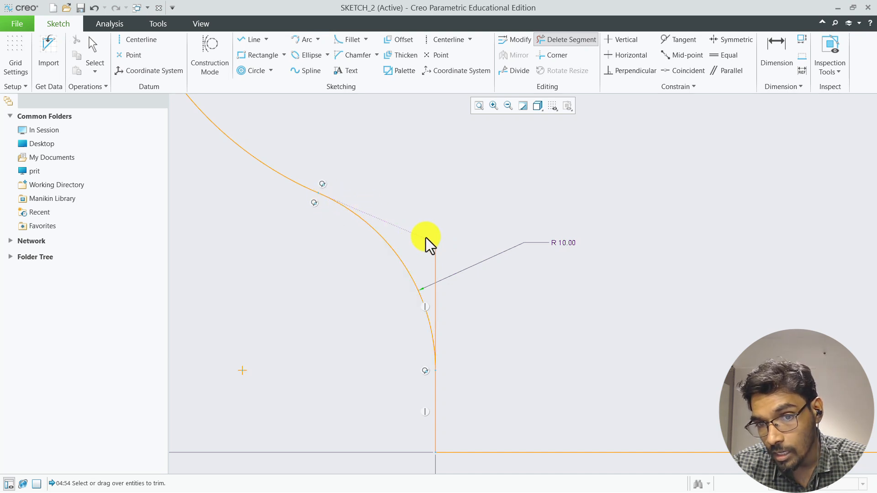
left_click(447, 254)
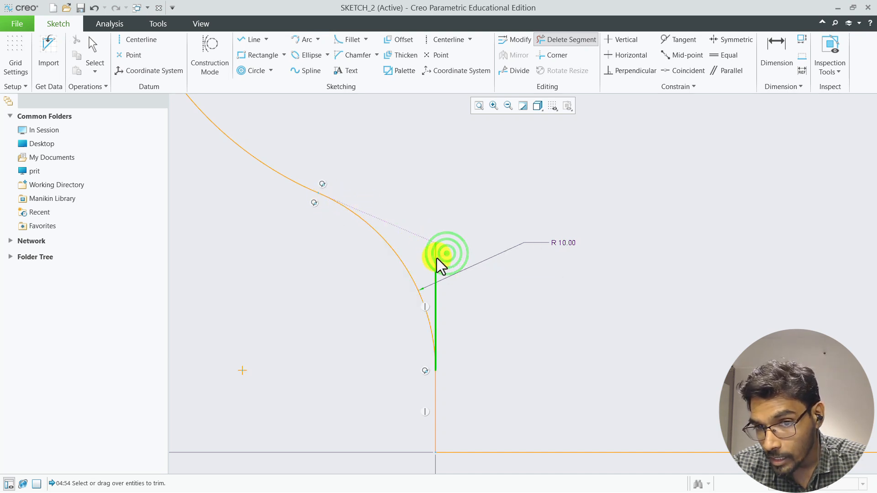
left_click_drag(436, 258, 425, 258)
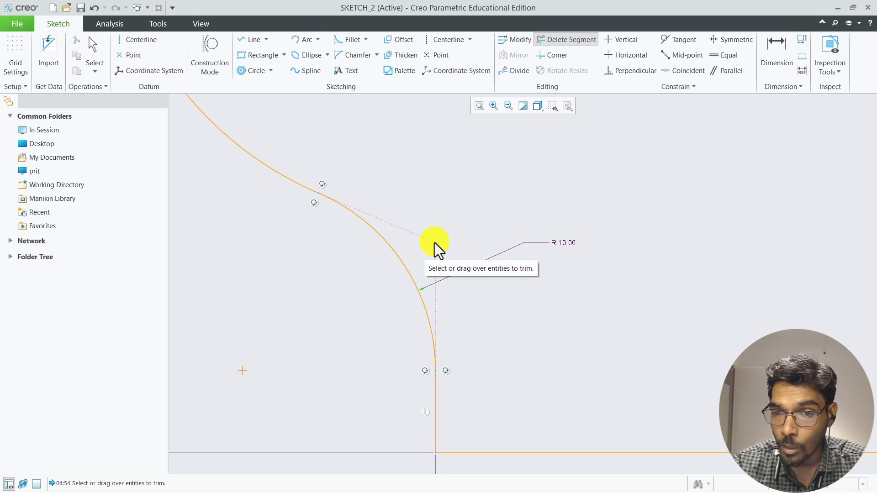
scroll(435, 243, "down", 5)
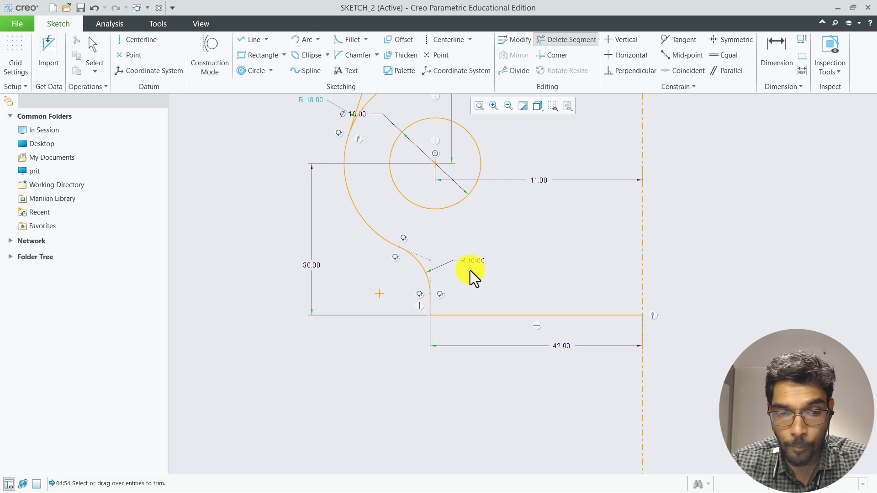
middle_click(471, 271)
Trim the neck's vertical line above the upper R10 fillet's tangent point, up to the Ø70 circle, with Delete Segment
scroll(431, 300, "down", 2)
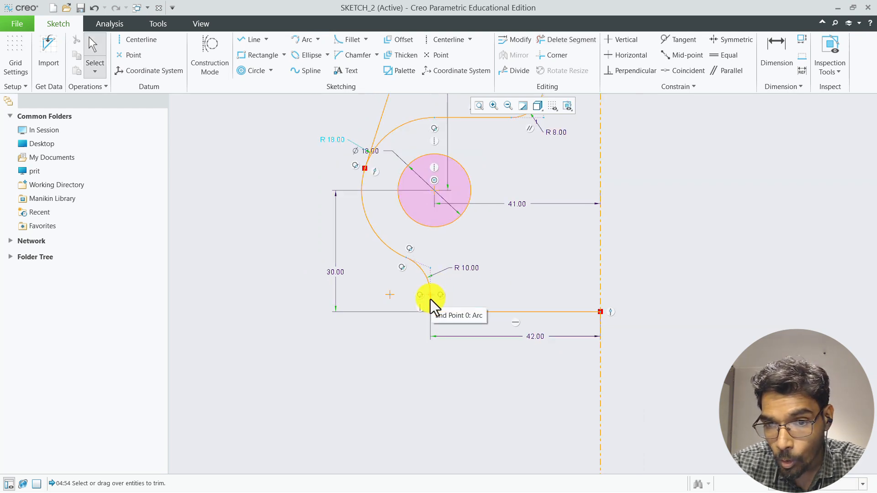
scroll(431, 299, "up", 2)
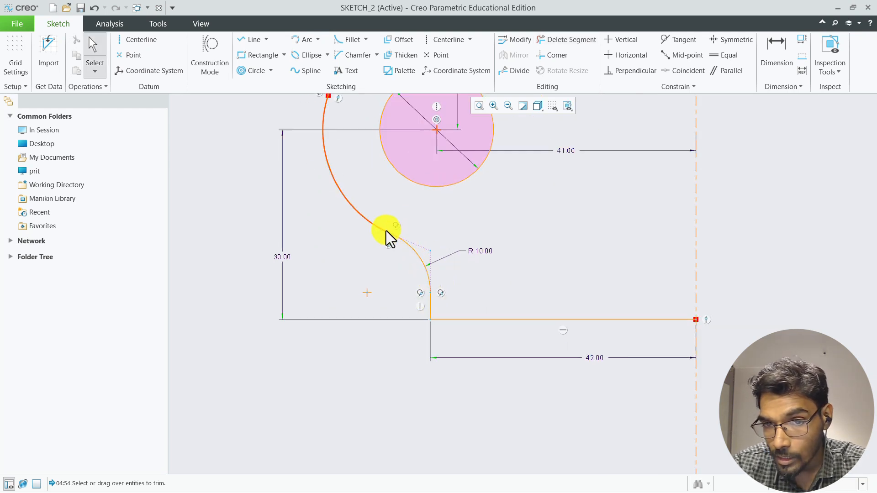
scroll(380, 327, "up", 1)
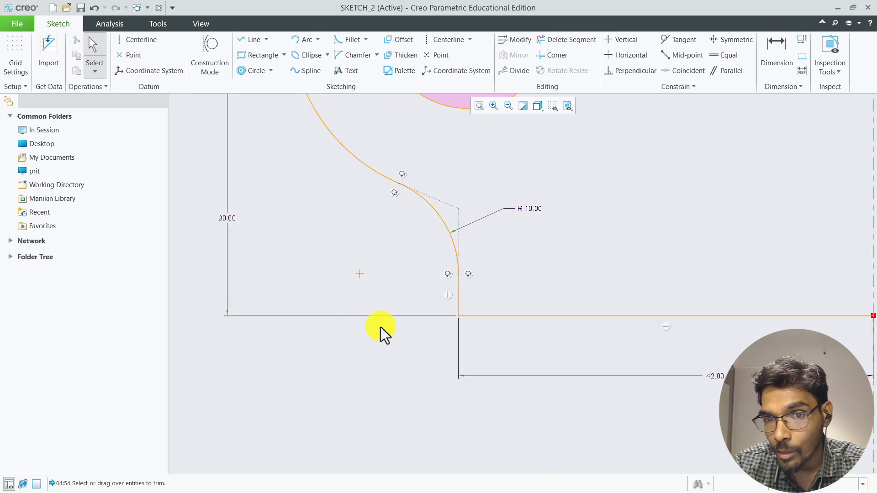
scroll(380, 327, "down", 2)
scroll(377, 169, "up", 2)
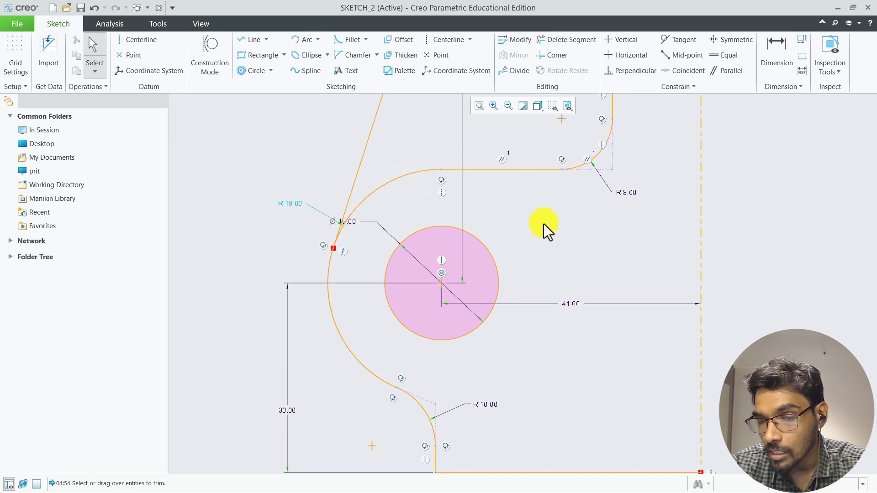
middle_click_drag(543, 224, 459, 358, "shift")
scroll(528, 172, "down", 2)
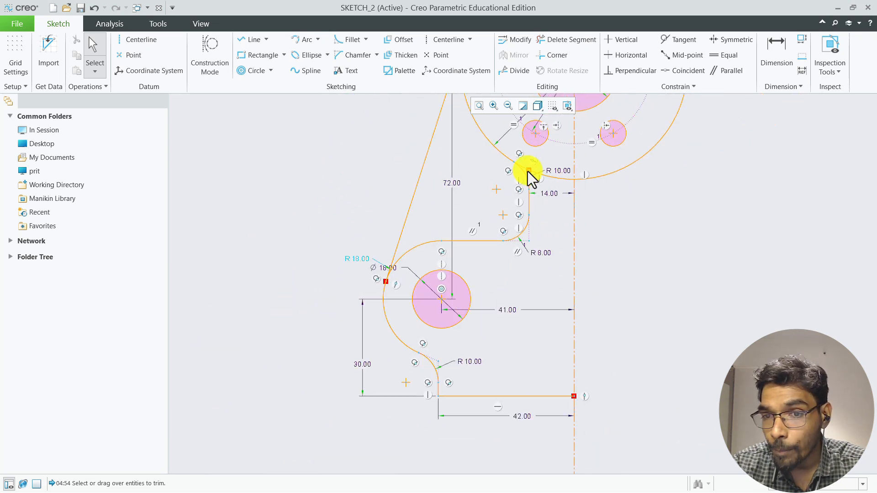
scroll(527, 172, "up", 5)
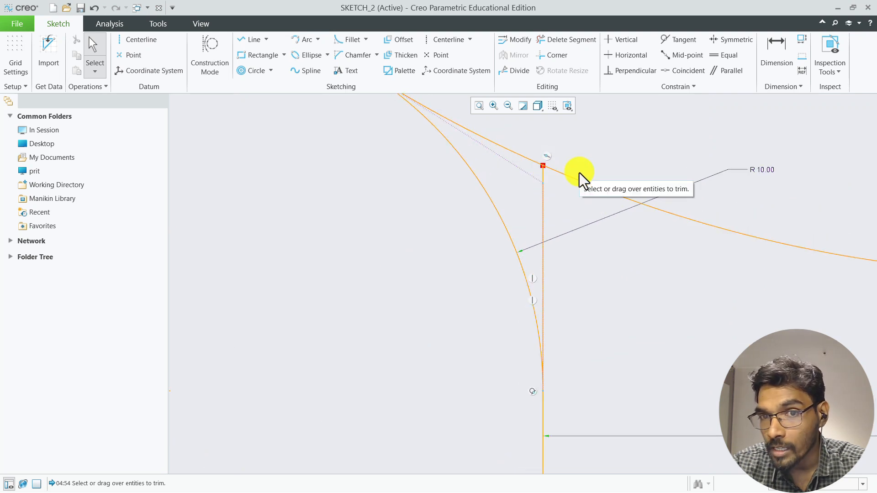
left_click(555, 43)
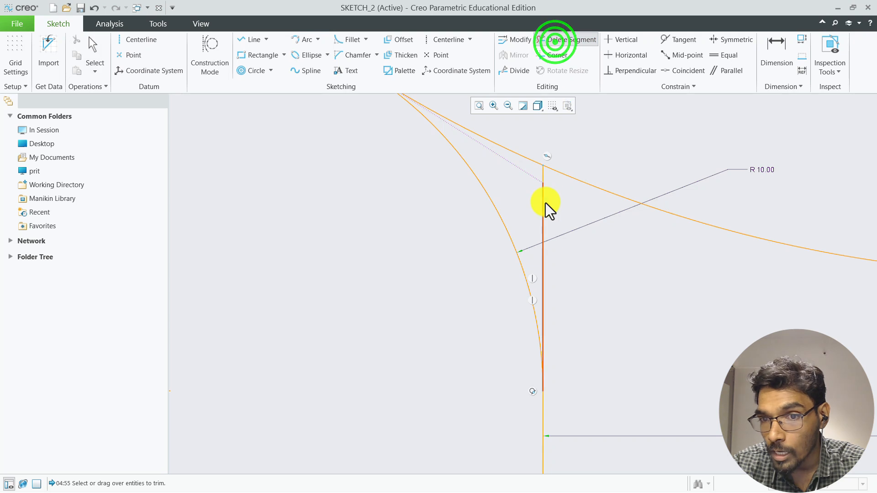
left_click(553, 194)
mouse_move(541, 178)
left_mouse_down()
mouse_move(542, 190)
mouse_move(558, 196)
left_mouse_up()
middle_click(557, 196)
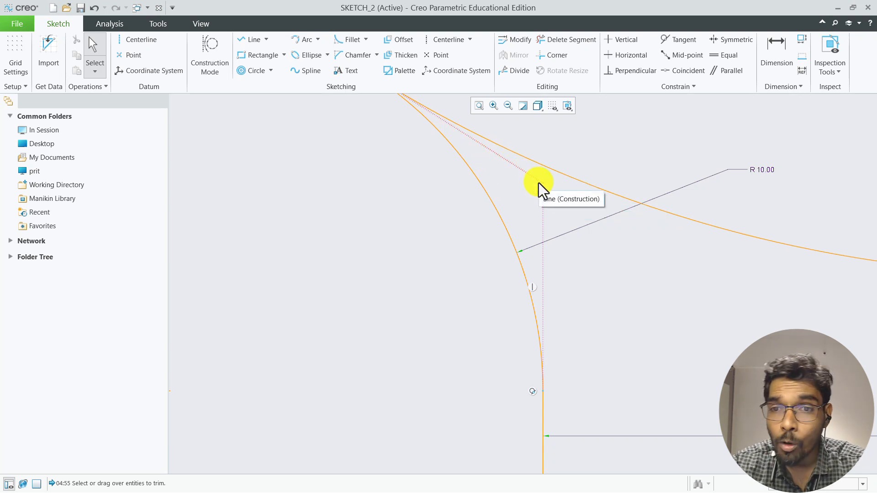
Mirror the left half's tangent line, neck lines, fillets, R18 arc, base lines and Ø18 circle about the vertical centerline
scroll(378, 198, "down", 5)
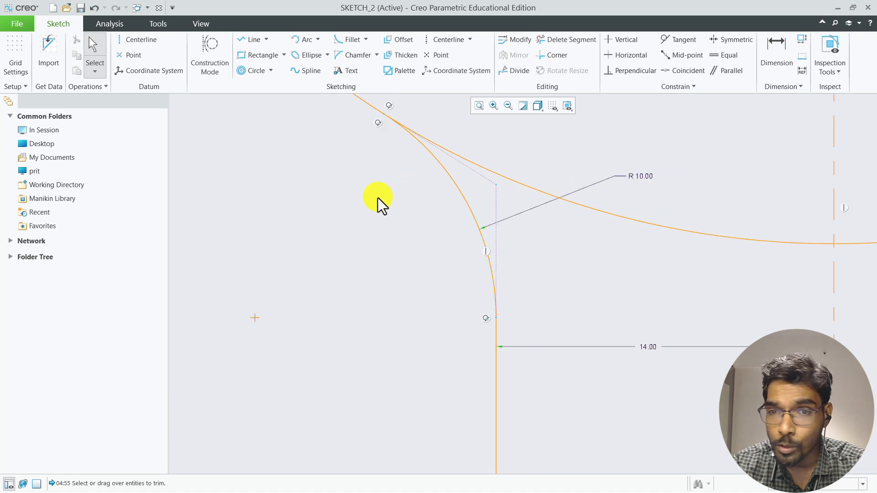
scroll(377, 198, "down", 5)
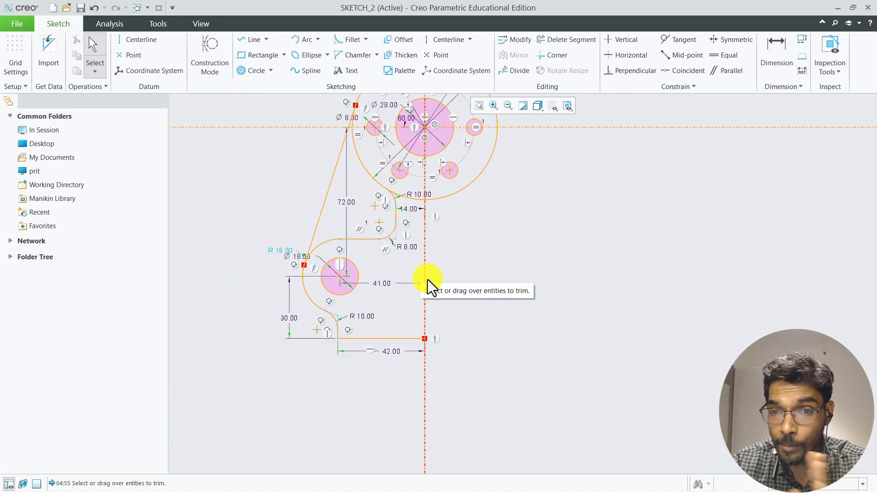
middle_click_drag(469, 251, 468, 309)
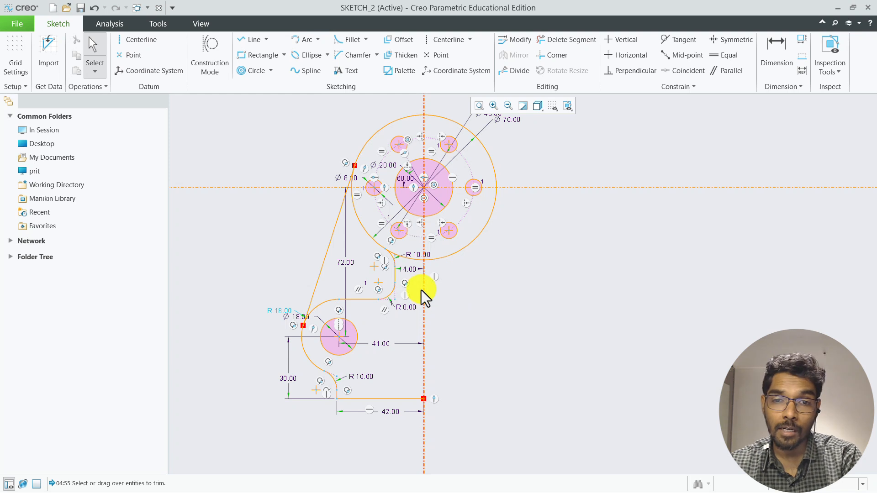
left_click(323, 255)
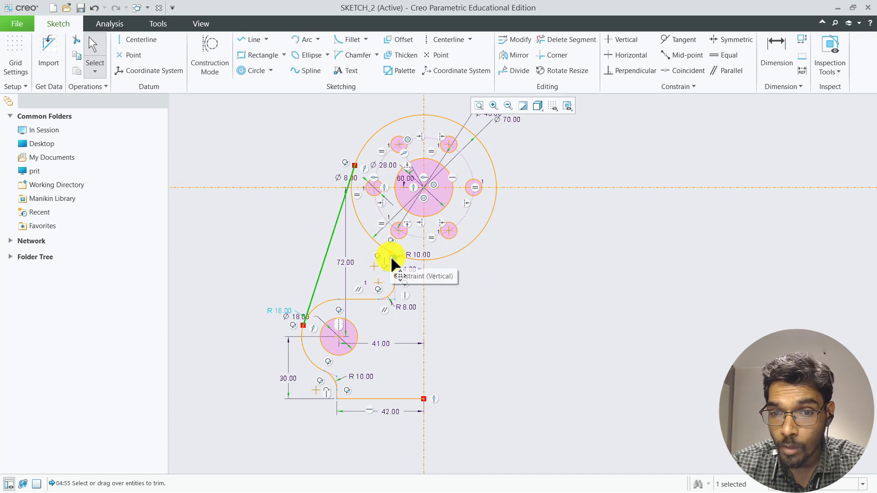
scroll(382, 259, "down", 4)
scroll(382, 260, "up", 4)
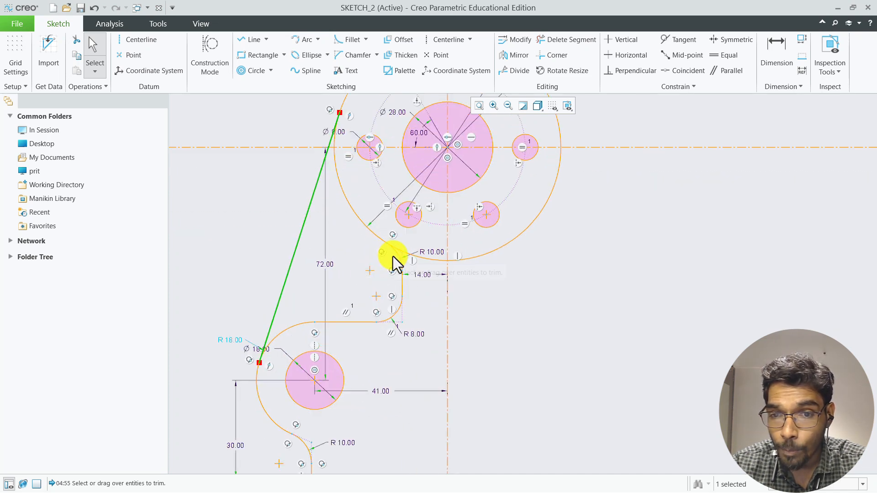
left_click(395, 254, "ctrl")
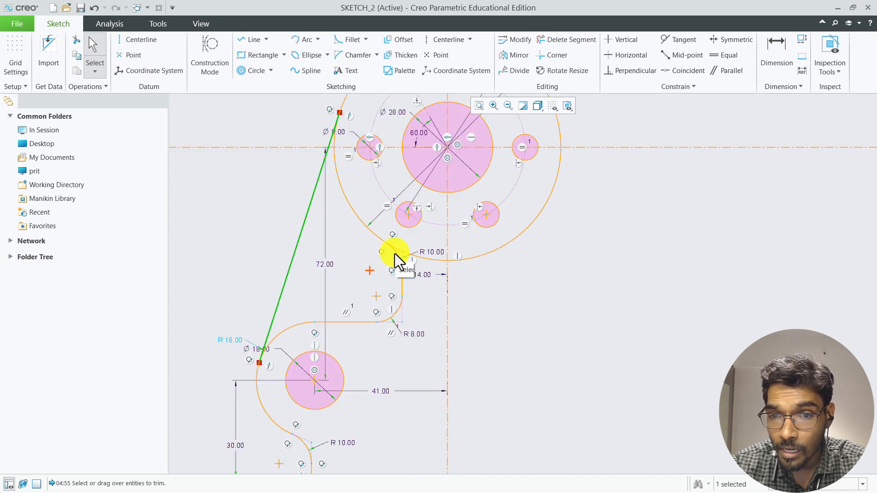
left_click(401, 284, "ctrl")
left_click(397, 312, "ctrl")
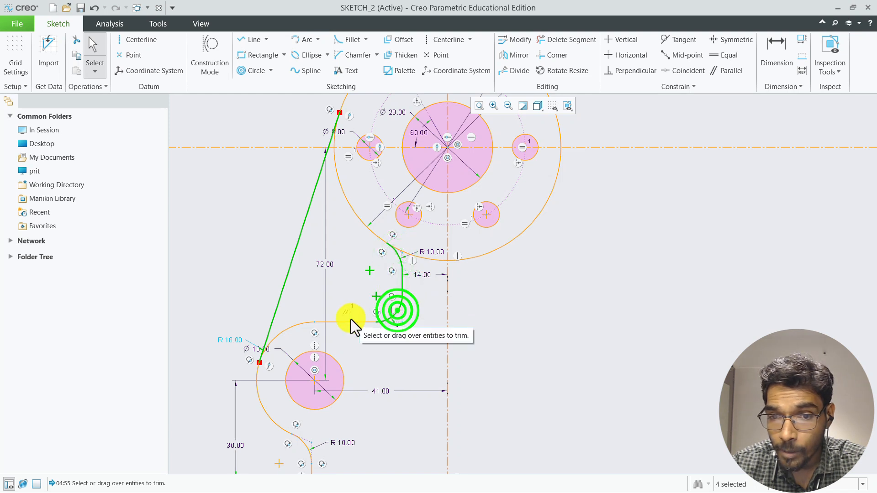
left_click(334, 321, "ctrl")
left_click(296, 325, "ctrl")
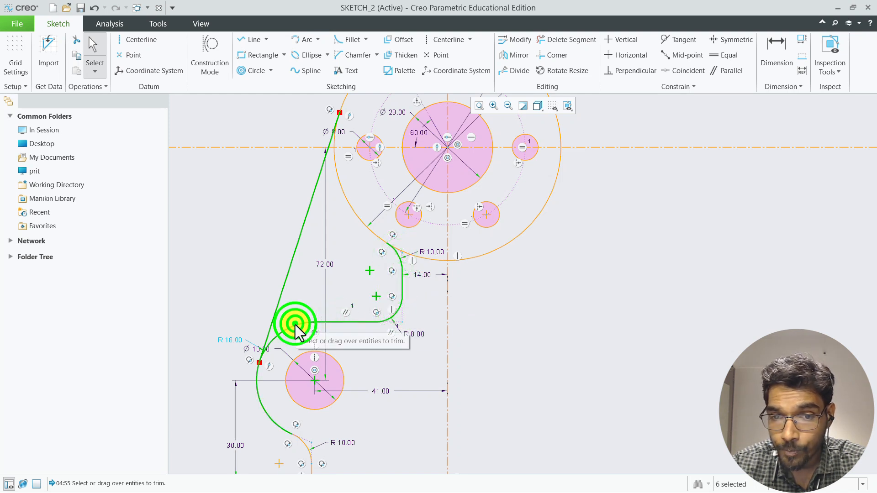
scroll(320, 242, "down", 5)
scroll(322, 306, "up", 5)
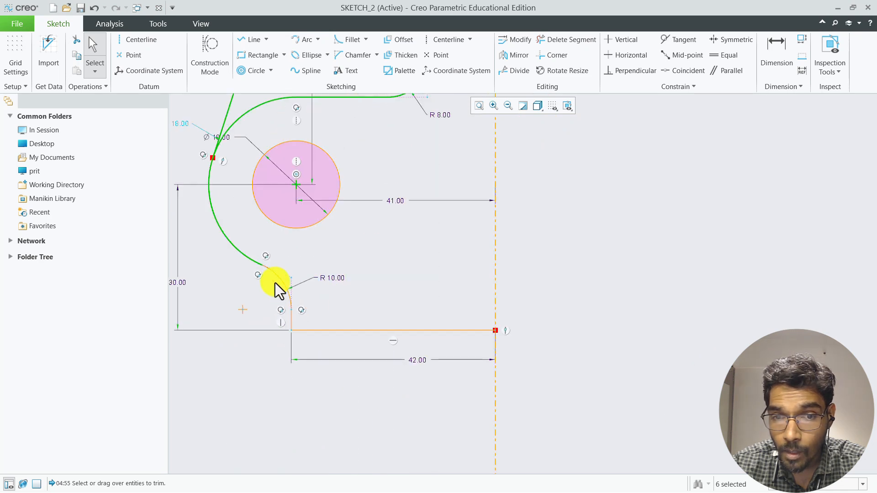
left_click(286, 278, "ctrl")
left_click(291, 320, "ctrl")
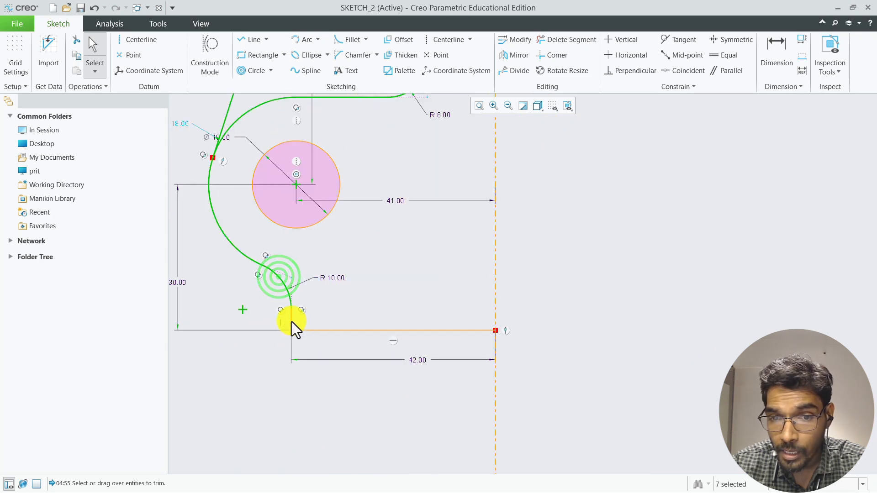
left_click(350, 332, "ctrl")
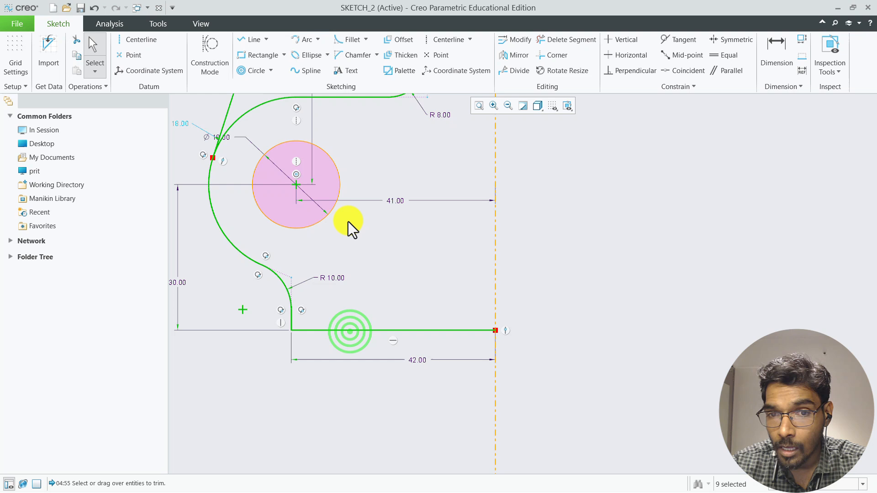
left_click(342, 189, "ctrl")
scroll(355, 309, "down", 4)
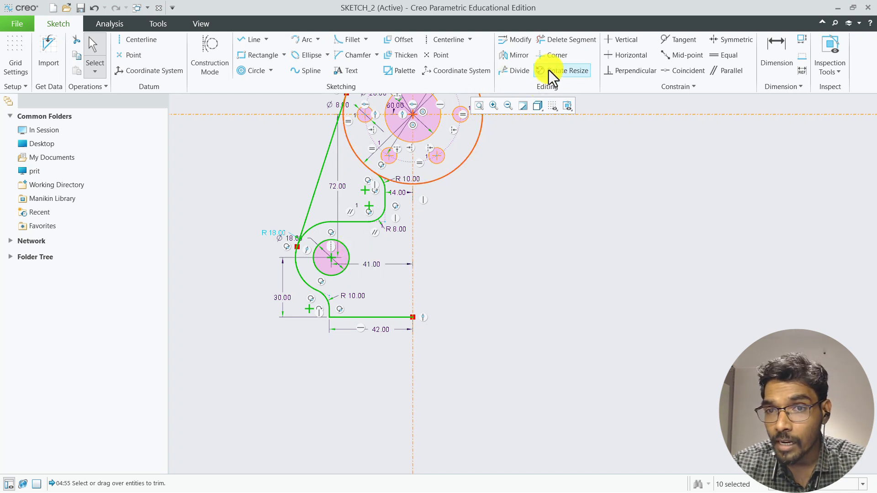
left_click(515, 55)
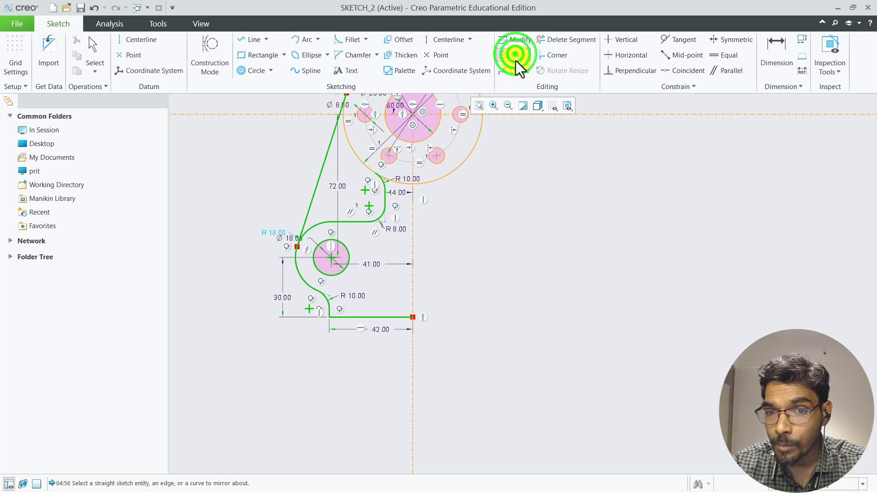
left_click(413, 235)
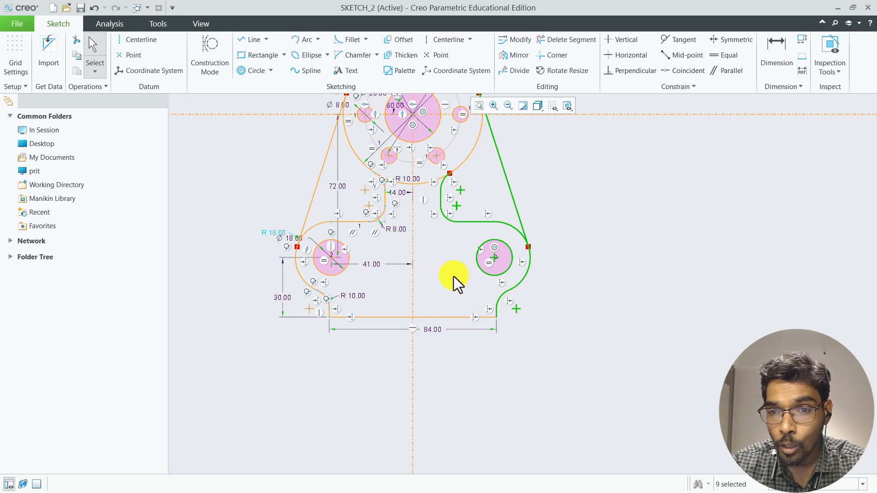
left_click(439, 268)
Reposition the 41 dimension below the base, the lower R10 outside the outline, and the neck's R8 and R10 beside the neck
mouse_move(449, 273)
middle_mouse_down()
mouse_move(486, 368)
mouse_move(512, 353)
middle_mouse_up()
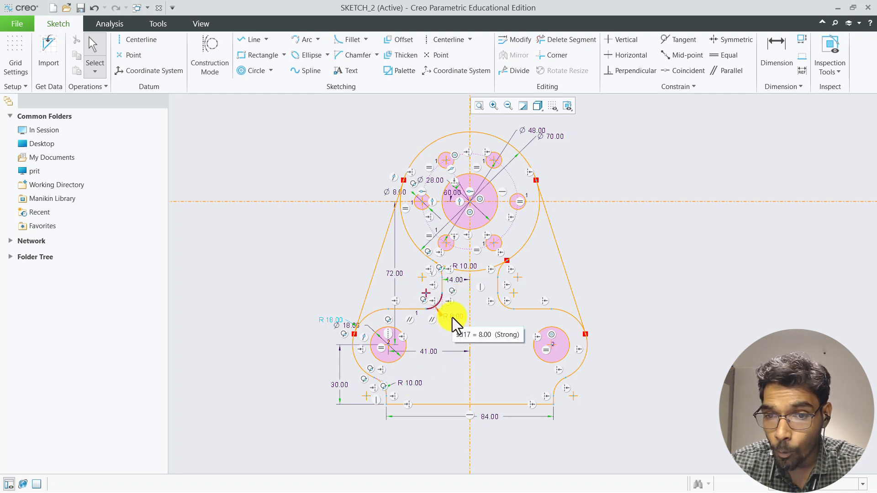
left_click(452, 318)
left_click_drag(451, 323, 452, 324)
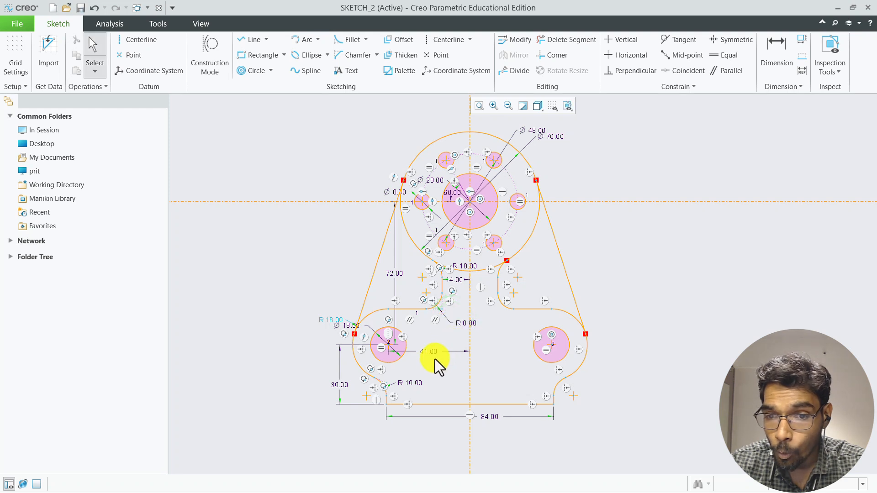
left_click_drag(427, 355, 446, 433)
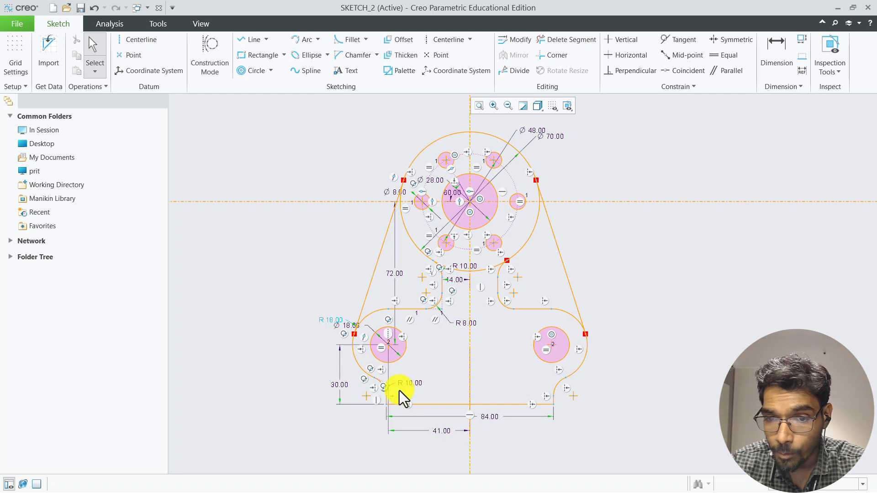
left_click_drag(412, 383, 340, 420)
left_click_drag(468, 325, 416, 287)
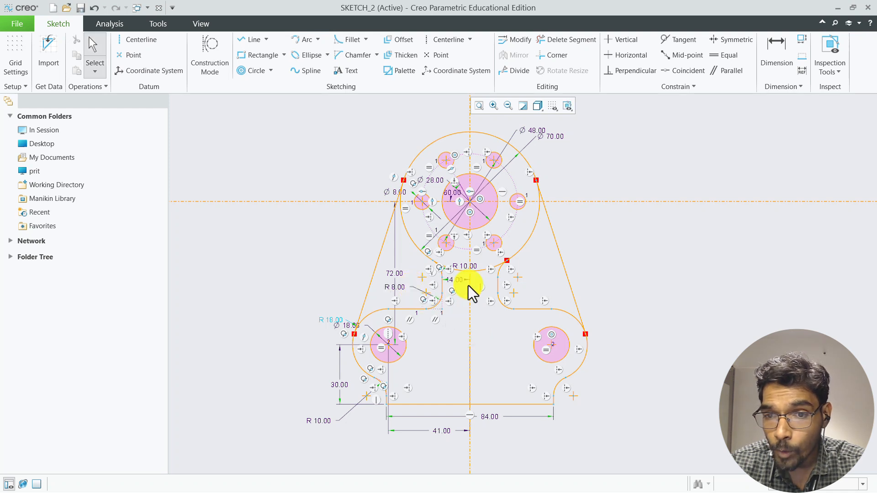
left_click(663, 230)
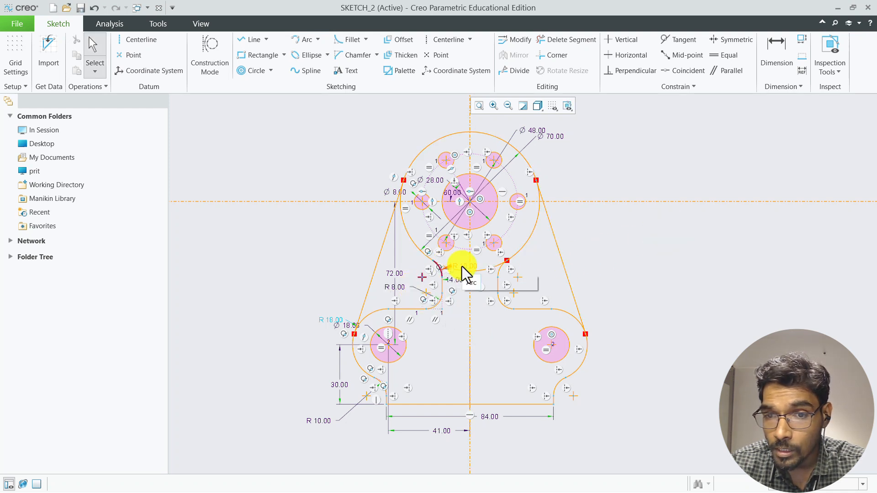
left_click_drag(462, 267, 430, 270)
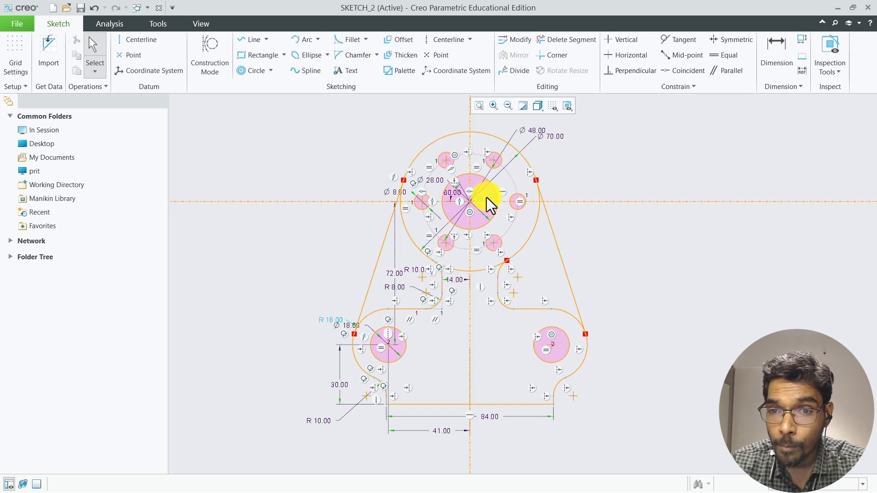
Move the 60° angle, Ø28 and 72 height dimensions outside the bracket outline
left_click_drag(445, 194, 390, 150)
left_click(658, 152)
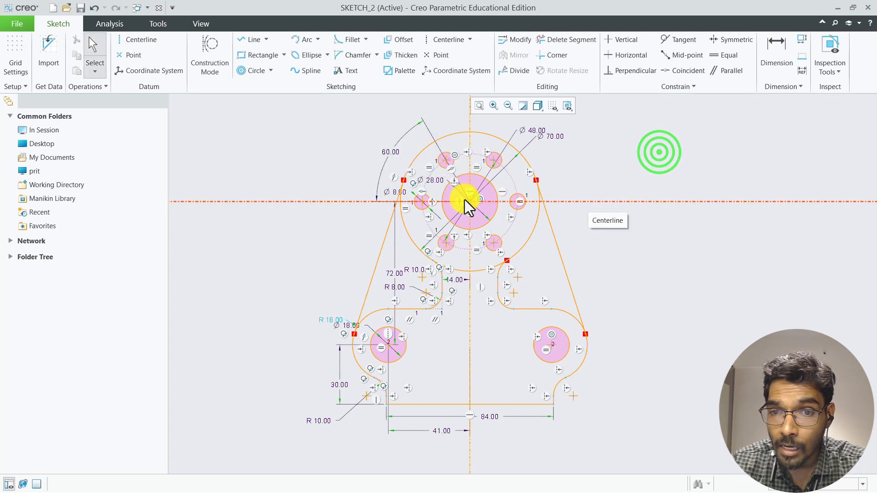
left_click(430, 180)
left_click_drag(431, 180, 582, 143)
left_click(657, 258)
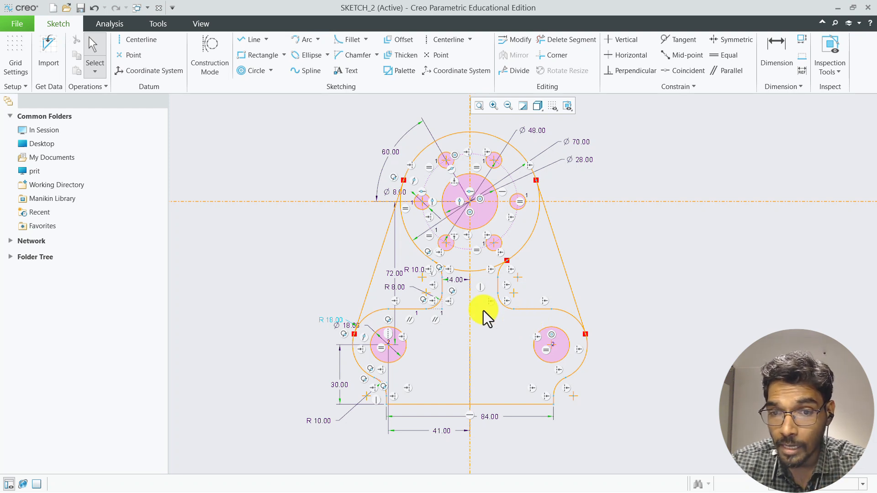
left_click_drag(391, 273, 308, 282)
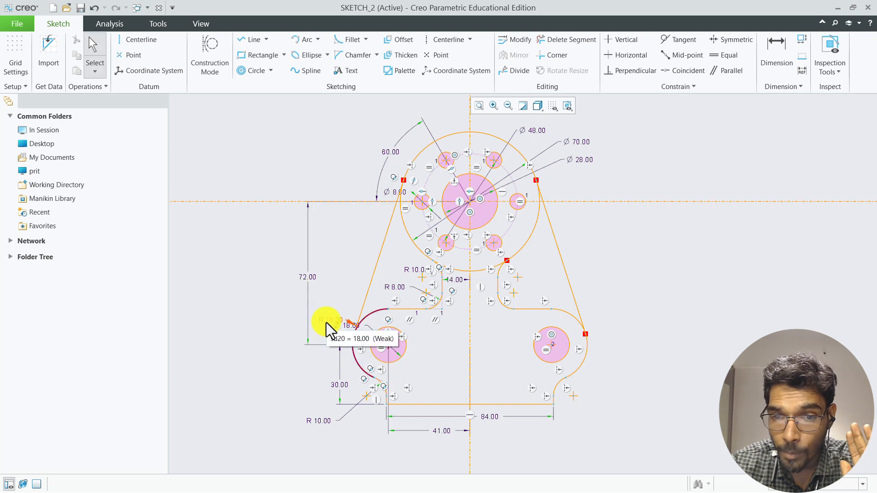
Move the R18 dimension outside the bracket outline, above the left lobe's arc
left_click_drag(326, 322, 348, 304)
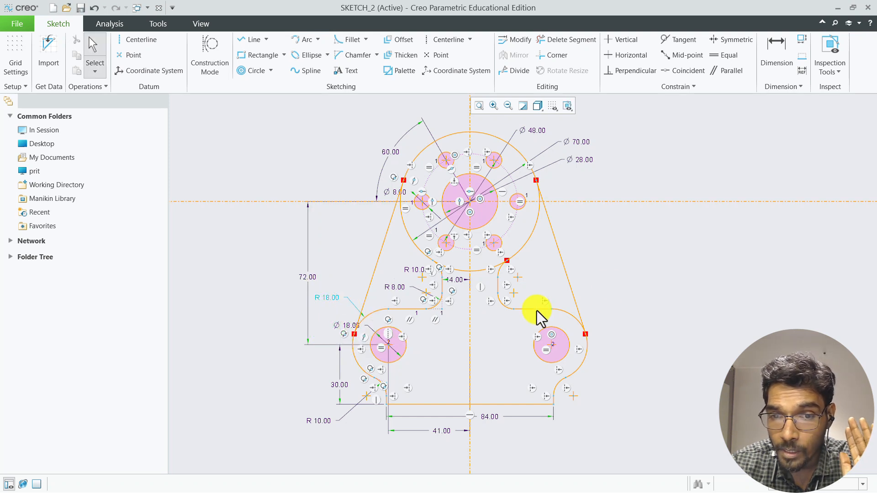
left_click(665, 267)
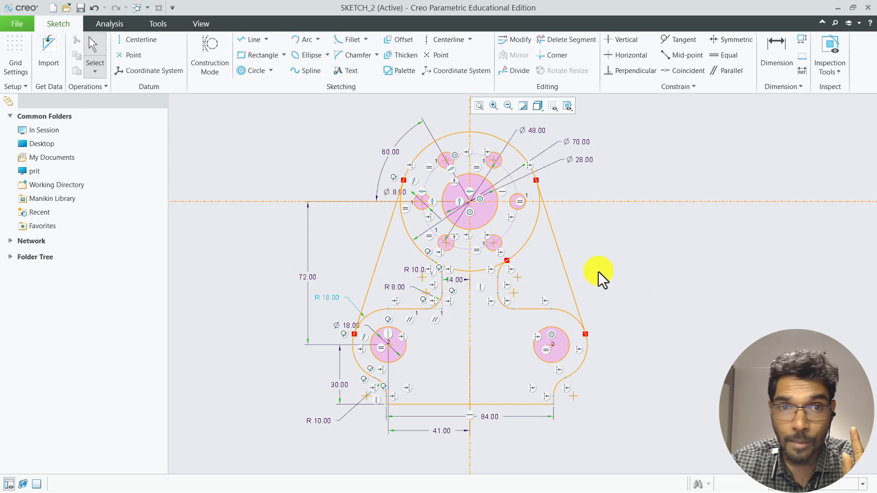
Save the sketch as SKETCH_2.SEC in the CAD with Creo folder
left_click(80, 10)
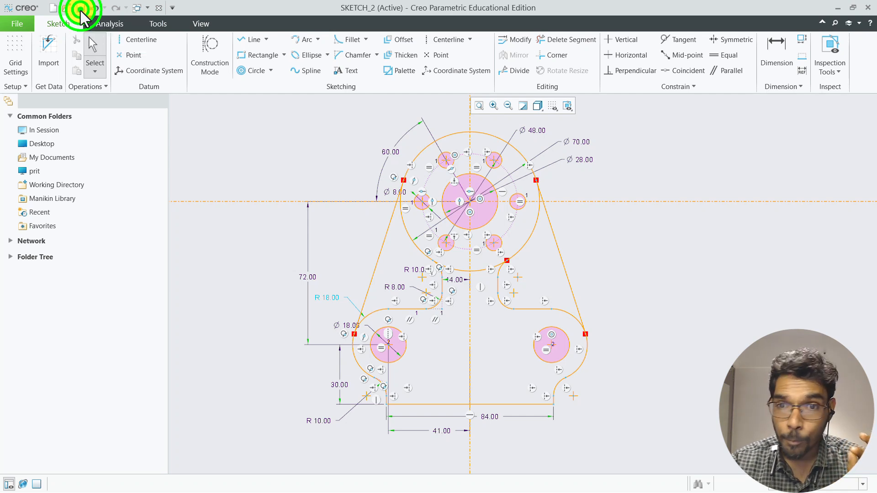
left_click(455, 130)
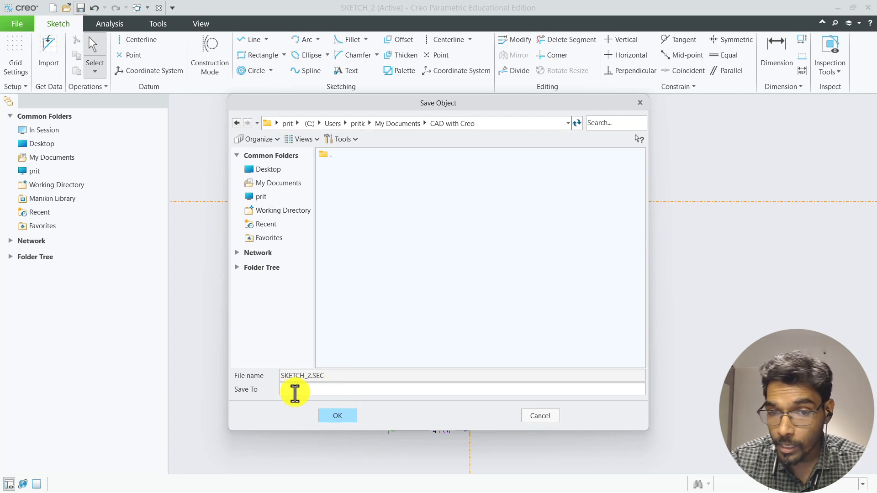
left_click(337, 415)
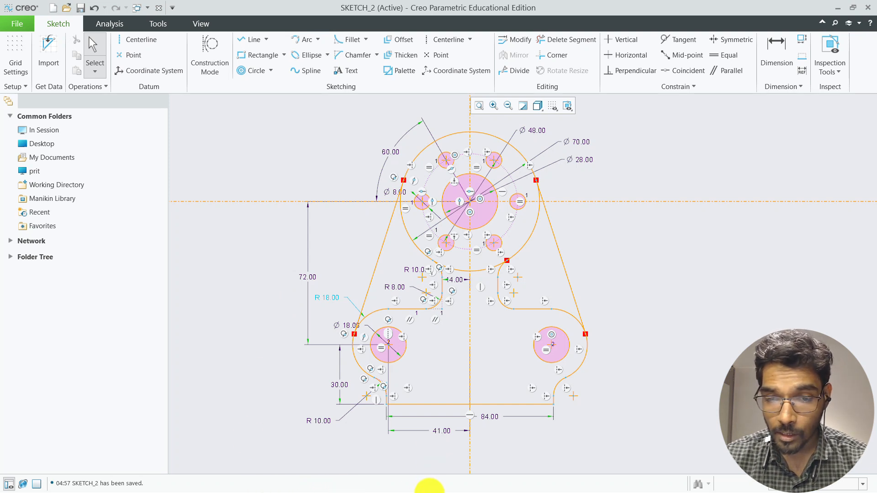
Switch to File Explorer, check the saved sketch file in Documents > CAD with Creo, and return to Creo
key("super")
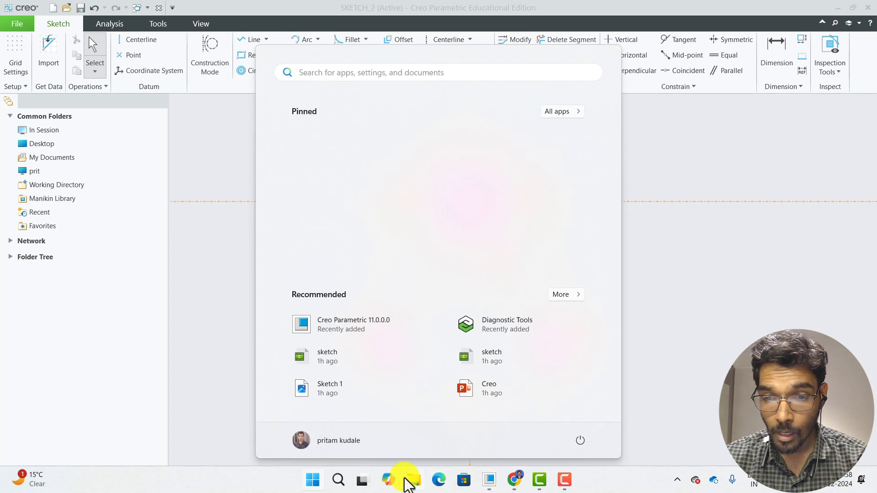
left_click(403, 478)
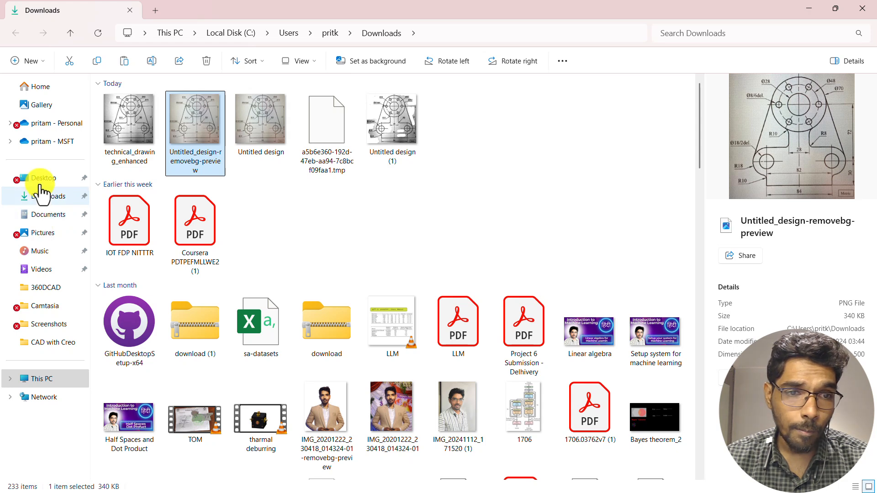
left_click(55, 123)
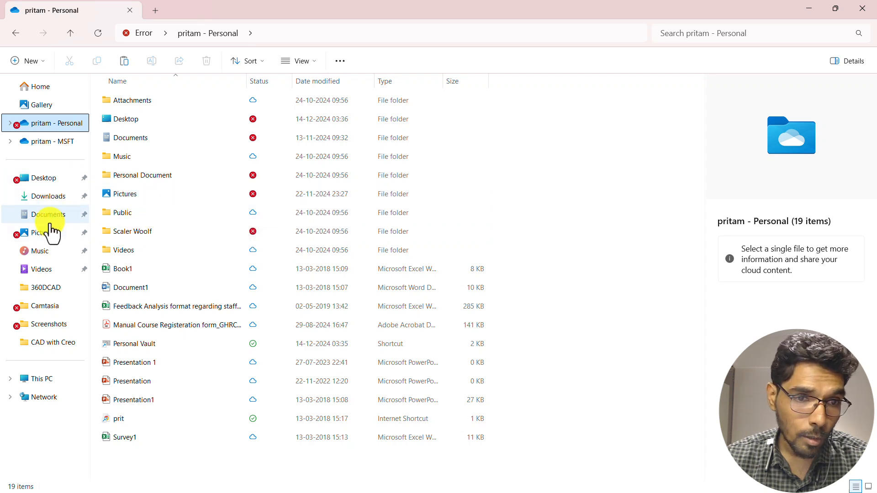
left_click(49, 217)
left_click(148, 200)
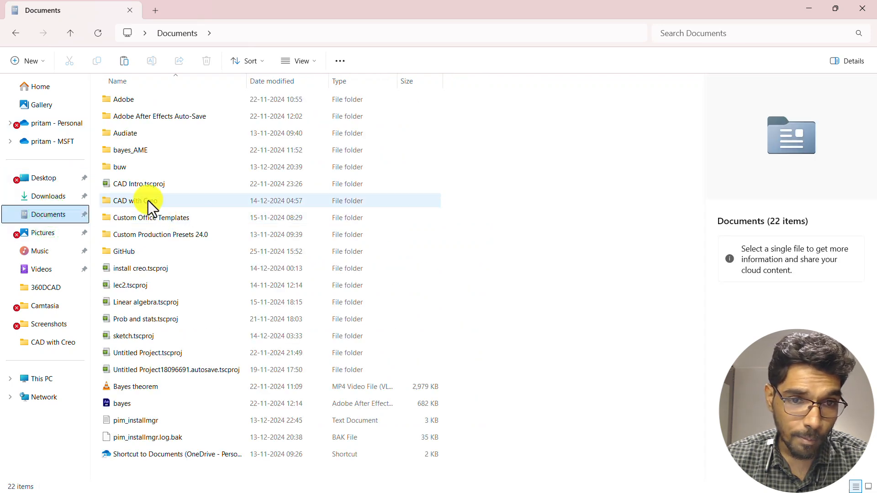
double_click(148, 201)
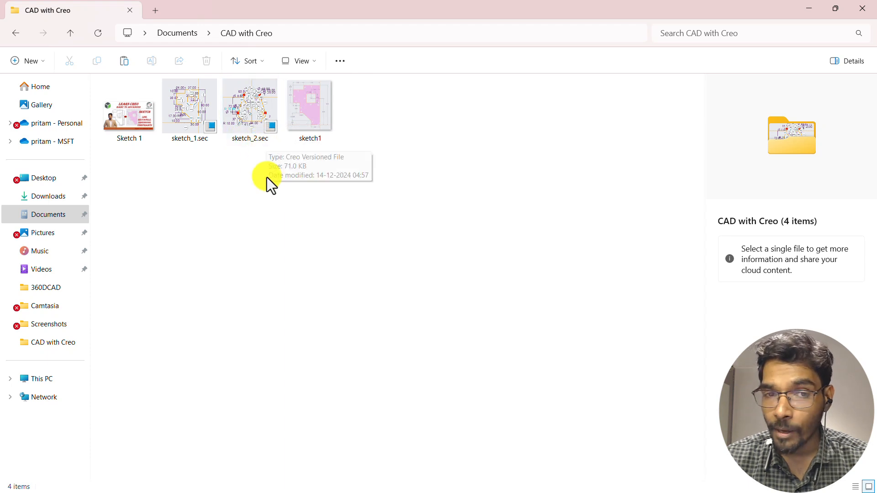
key("alt+Tab")
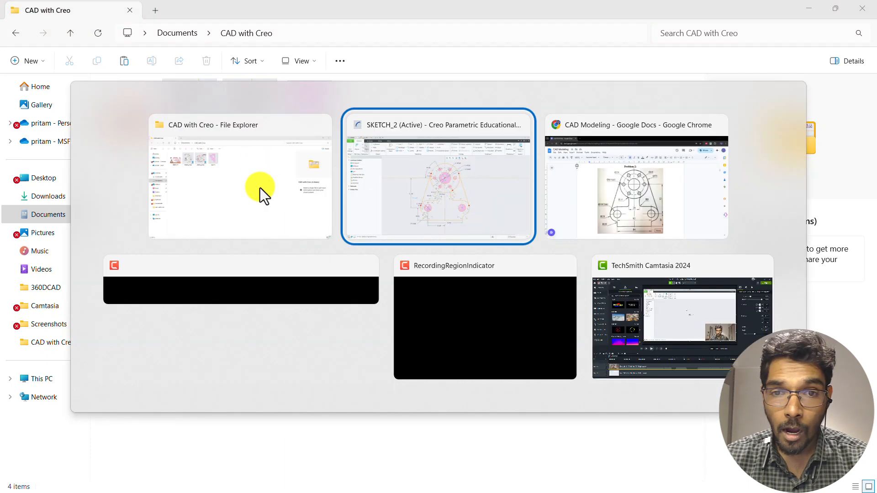
left_click(259, 136)
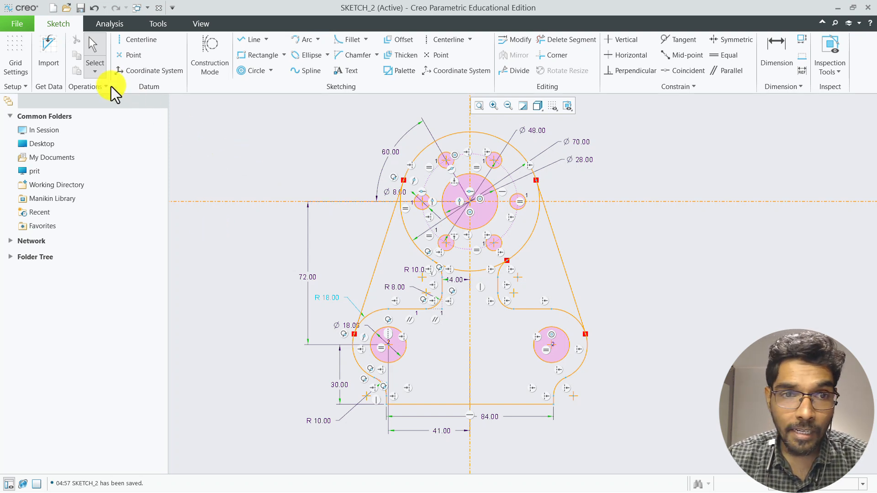
Switch to Snipping Tool and capture a rectangular screenshot of the whole bracket sketch with its dimensions
key("super")
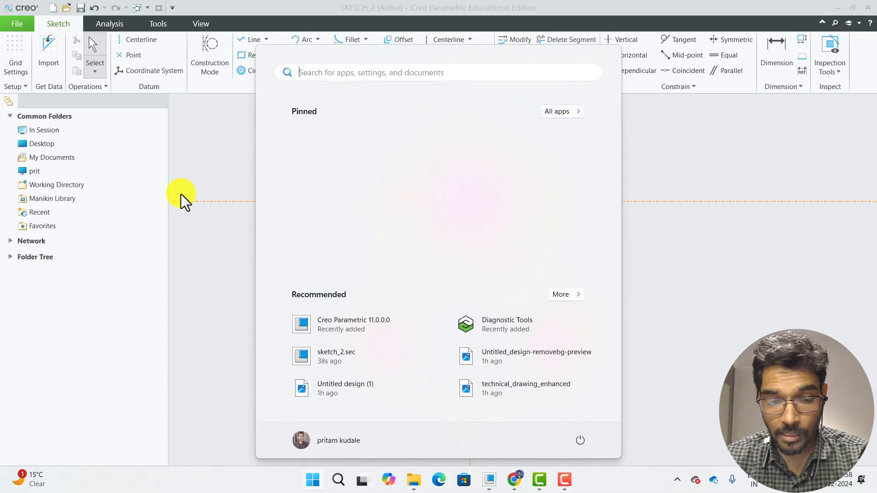
type("sni")
left_click(270, 161)
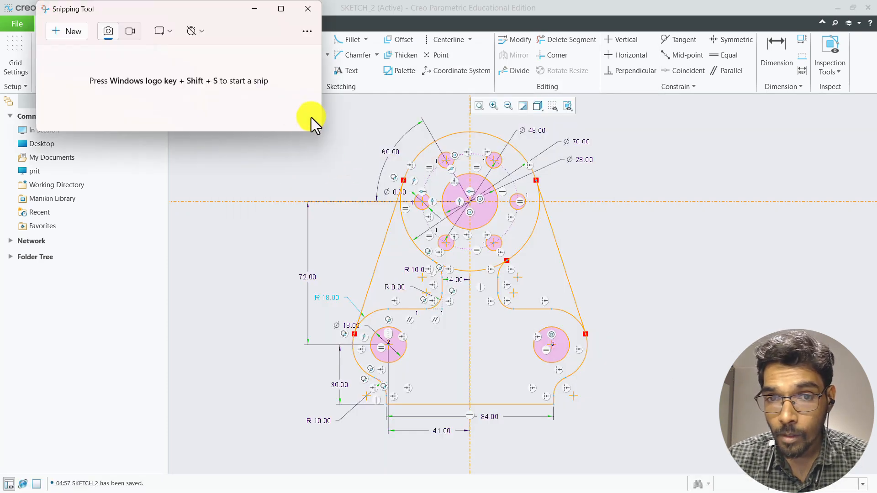
left_click(60, 31)
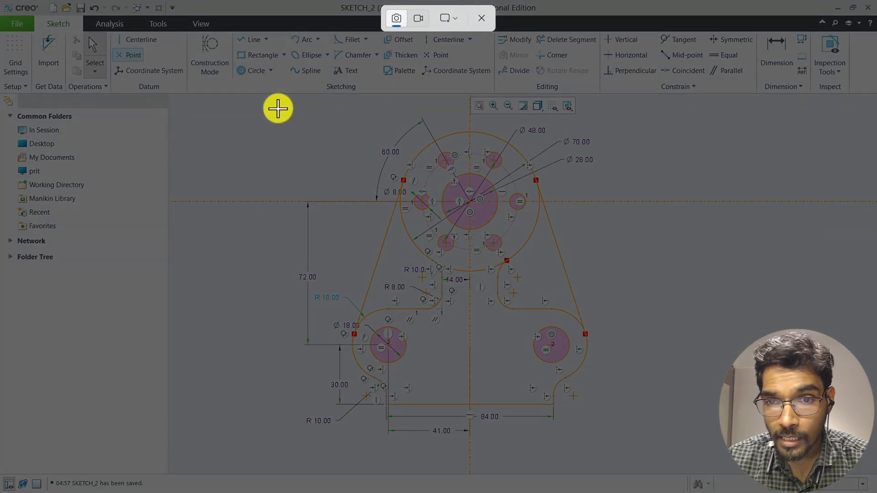
mouse_move(283, 111)
left_mouse_down()
mouse_move(652, 458)
mouse_move(639, 457)
left_mouse_up()
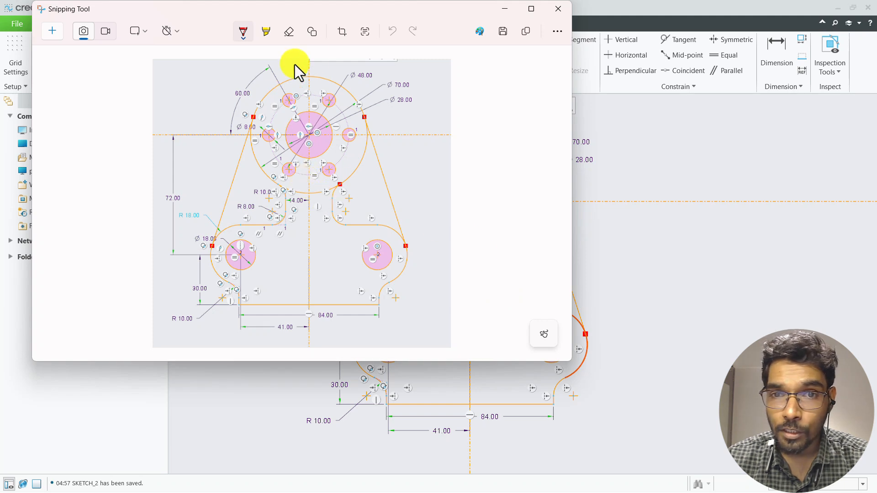
Save the screenshot as a PNG named sketch2 in Documents > CAD with Creo and close Snipping Tool
left_click_drag(274, 10, 298, 82)
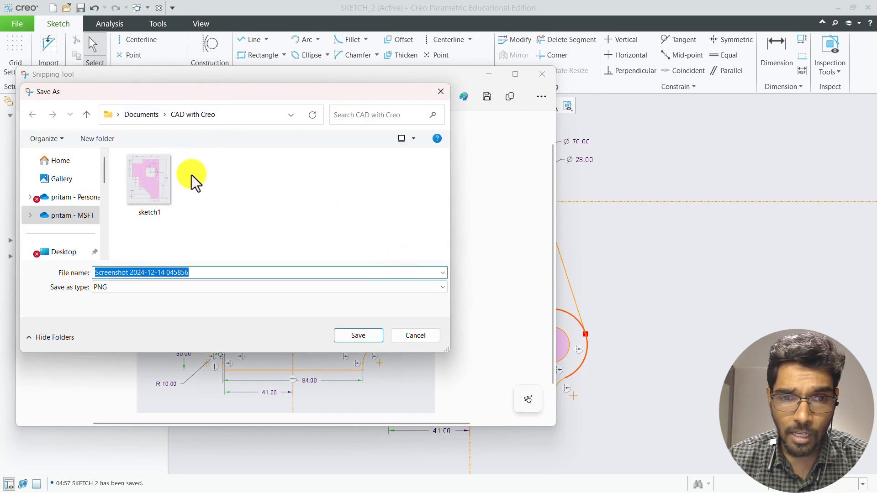
type("sketch 2")
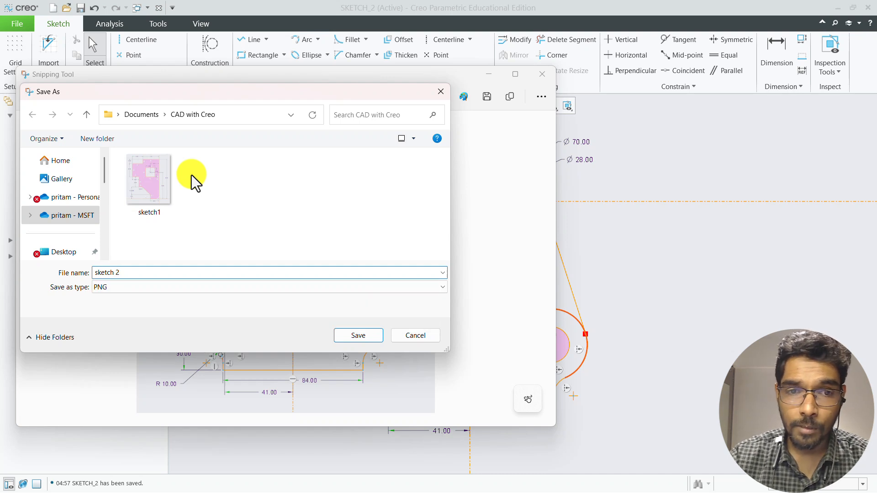
left_click(115, 273)
key("BackSpace")
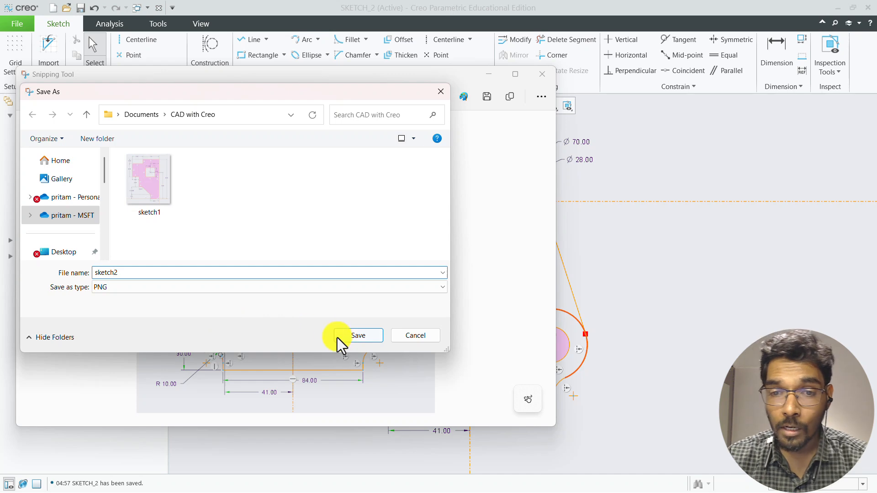
left_click(349, 334)
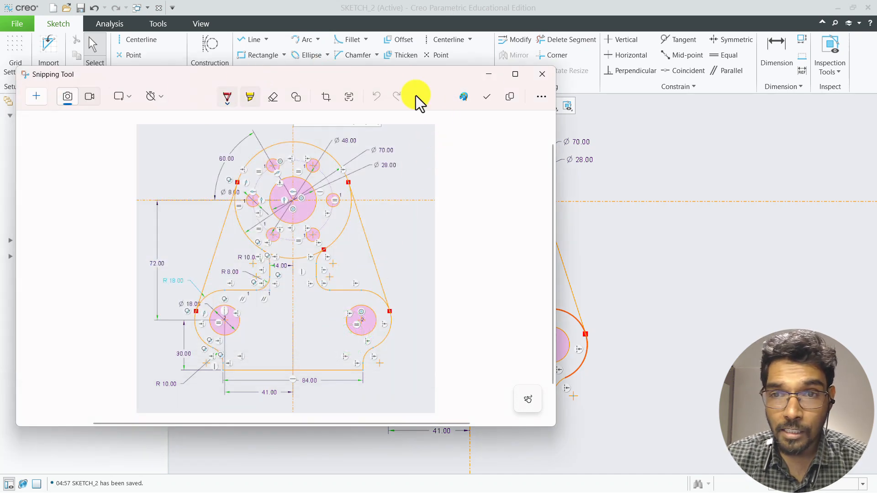
left_click(542, 74)
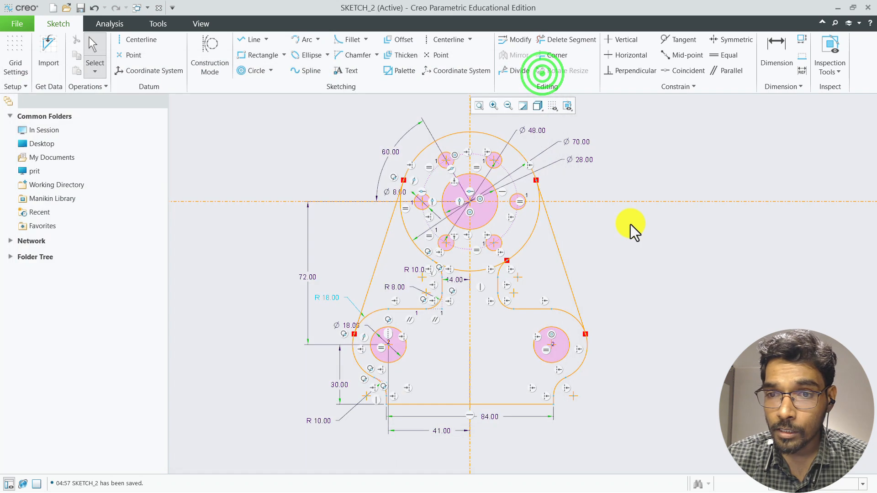